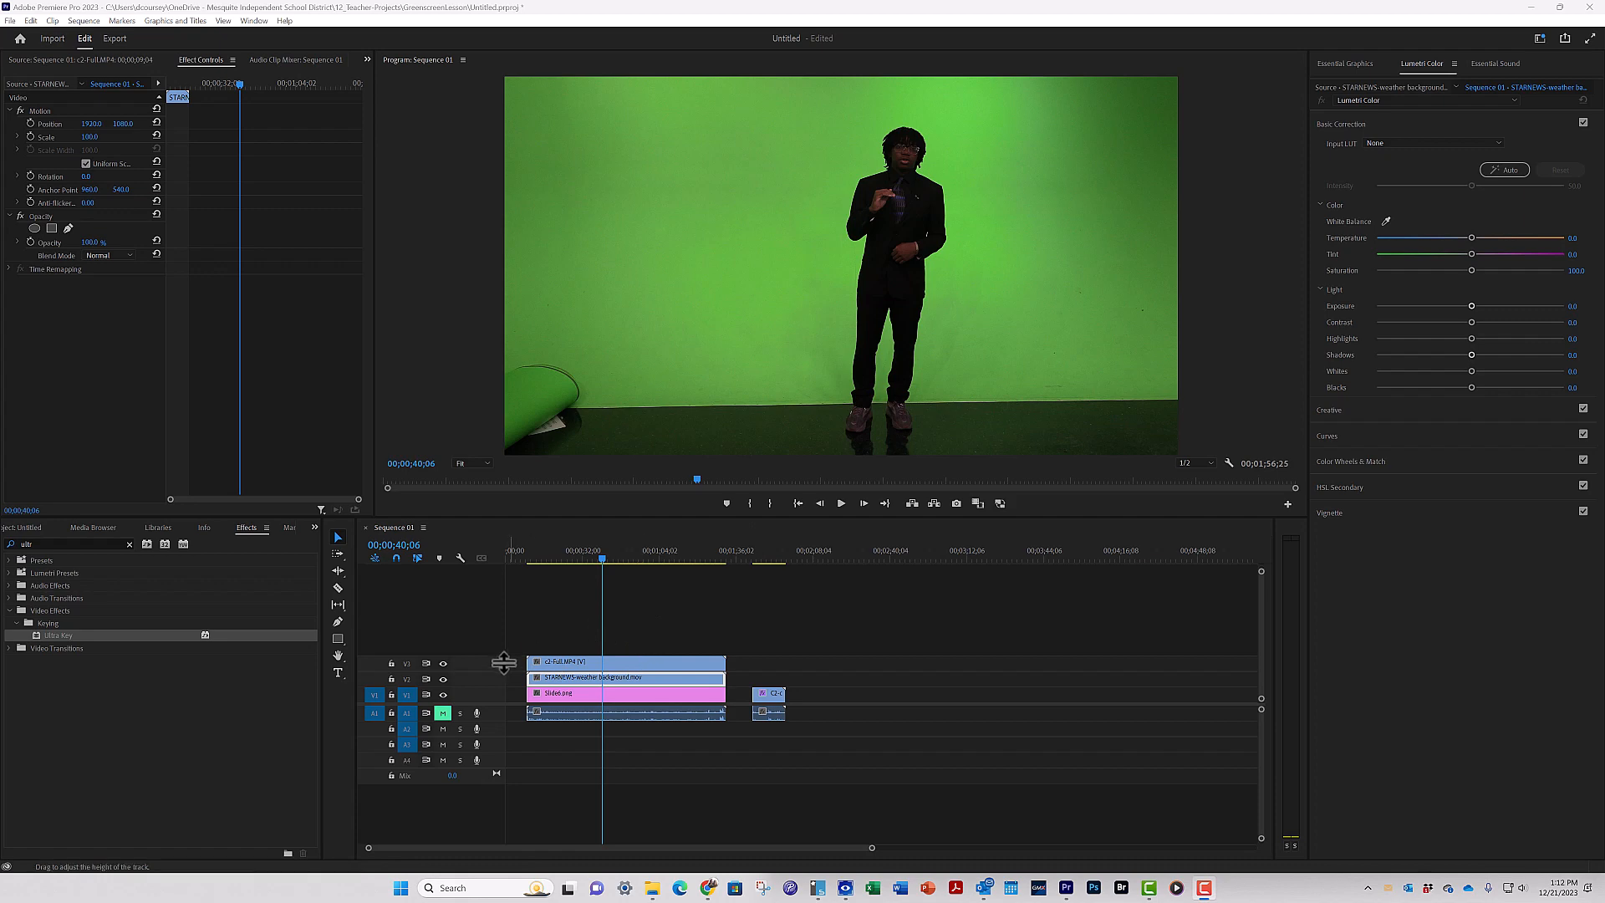
# Hide and show the V3 track to check the stage background beneath the presenter clip.
pyautogui.click(443, 663)
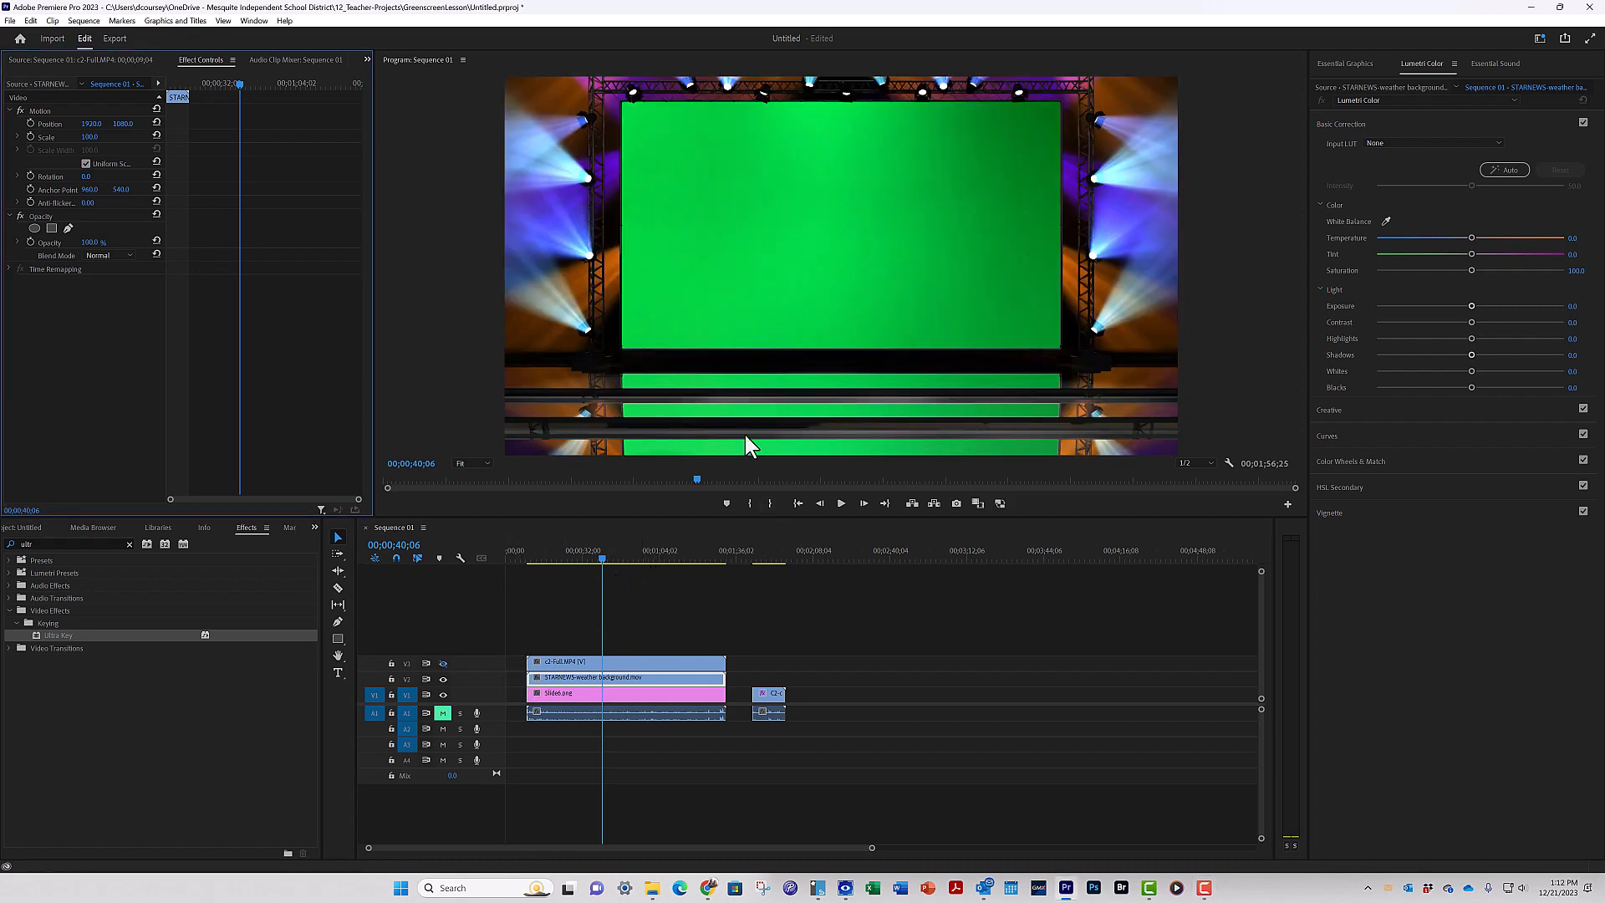
pyautogui.click(443, 663)
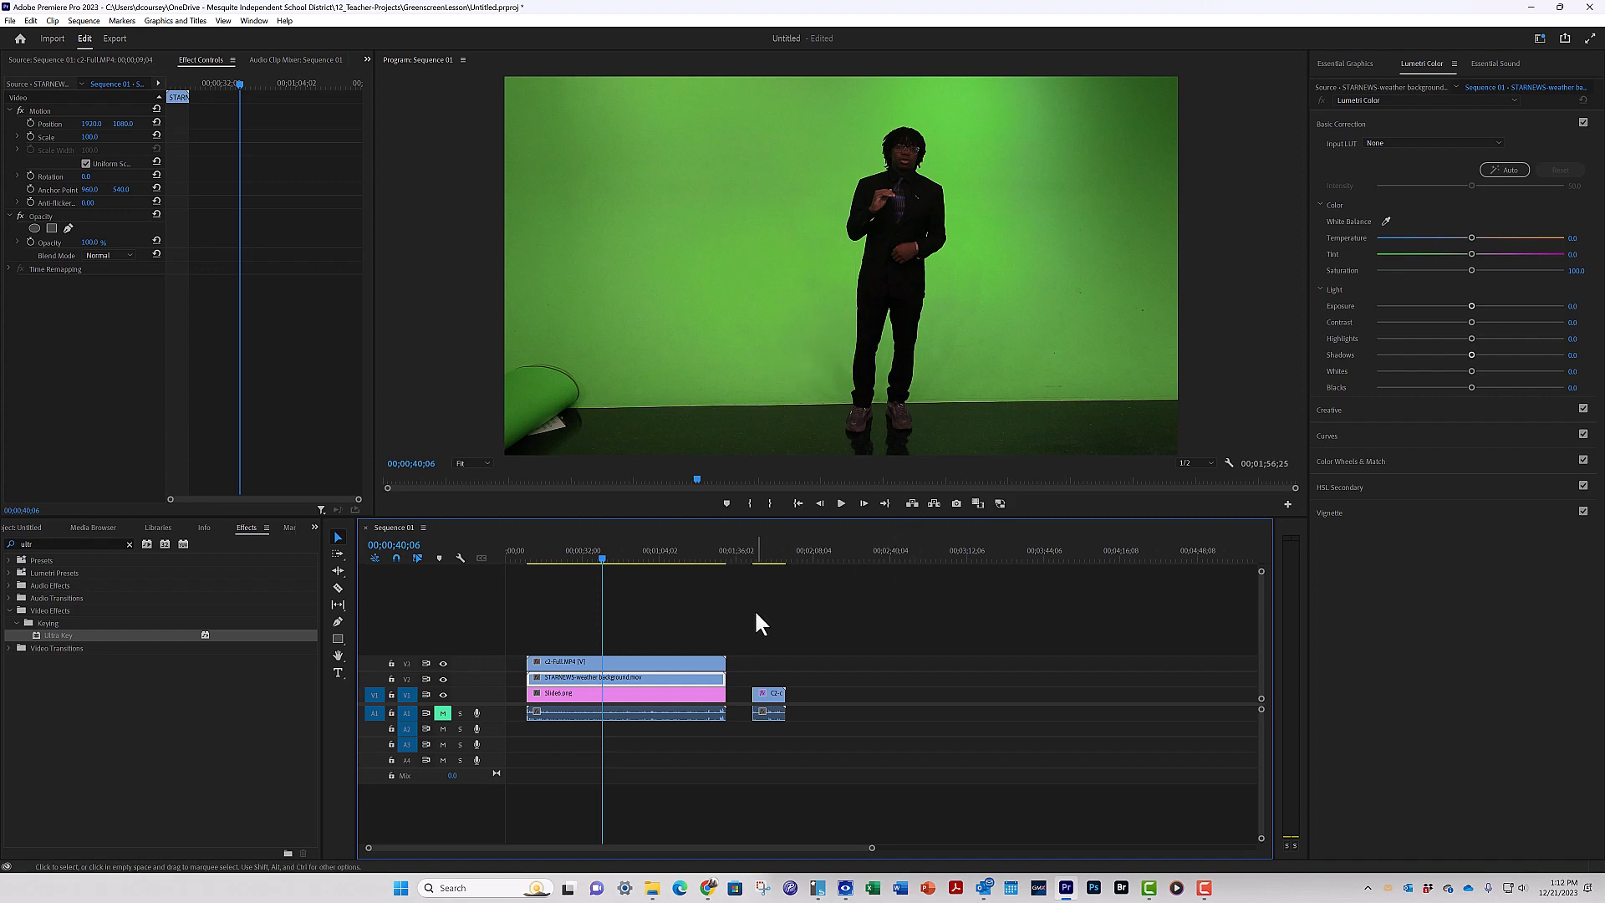
# White-balance the C2-color.MP4 clip from the colour chart's white patch and raise its Shadows to about 64.
pyautogui.click(758, 555)
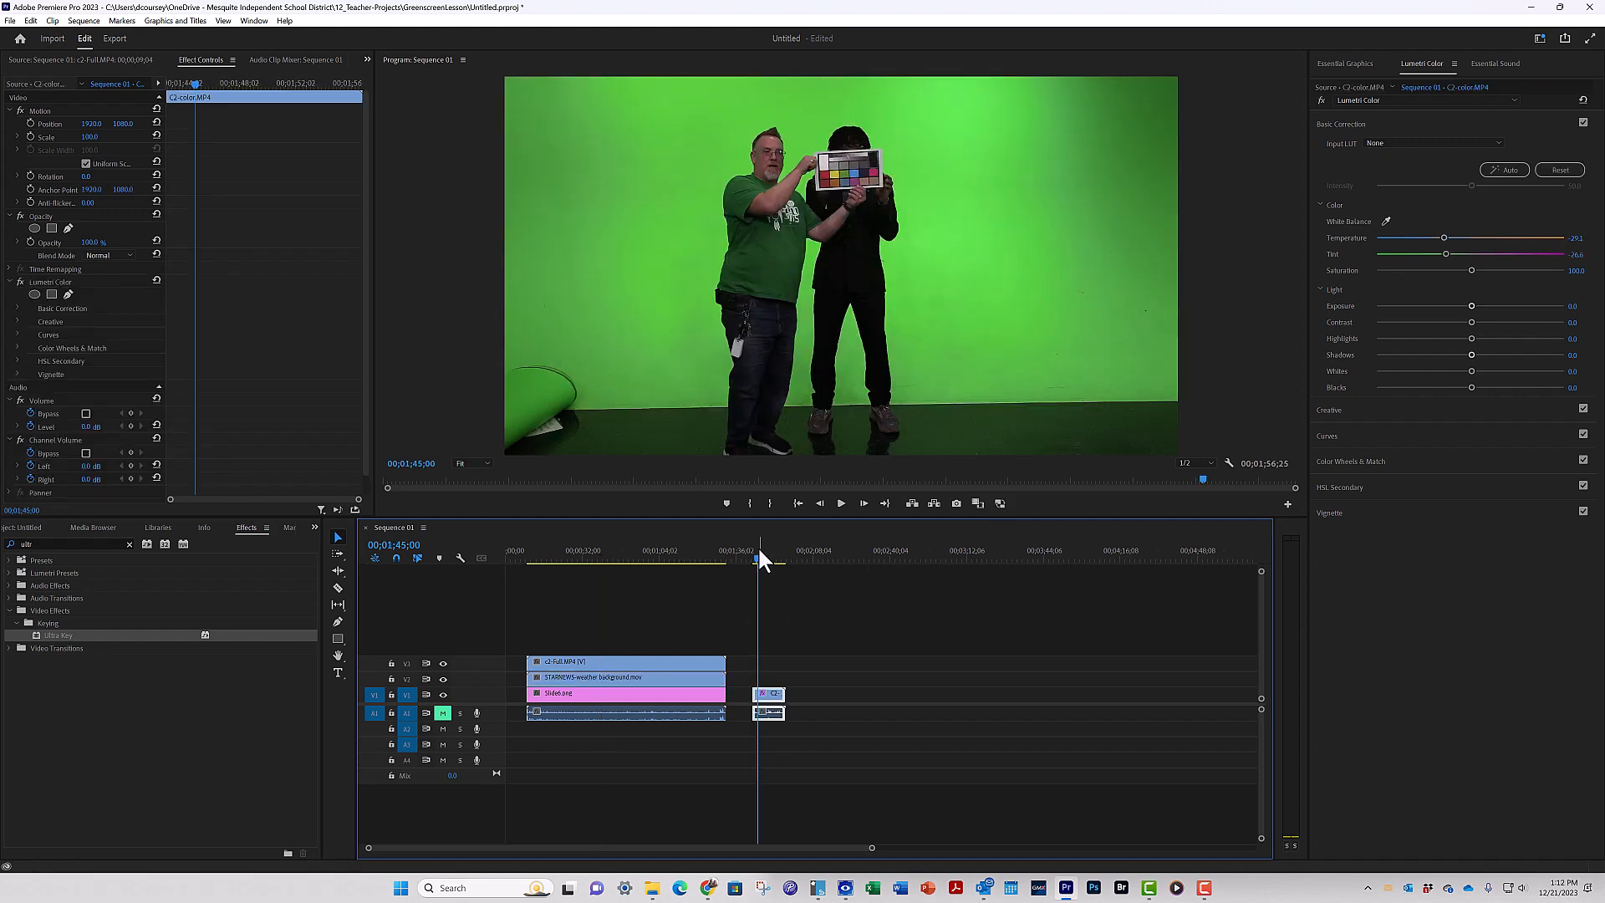
pyautogui.moveTo(759, 550); pyautogui.dragTo(768, 549)
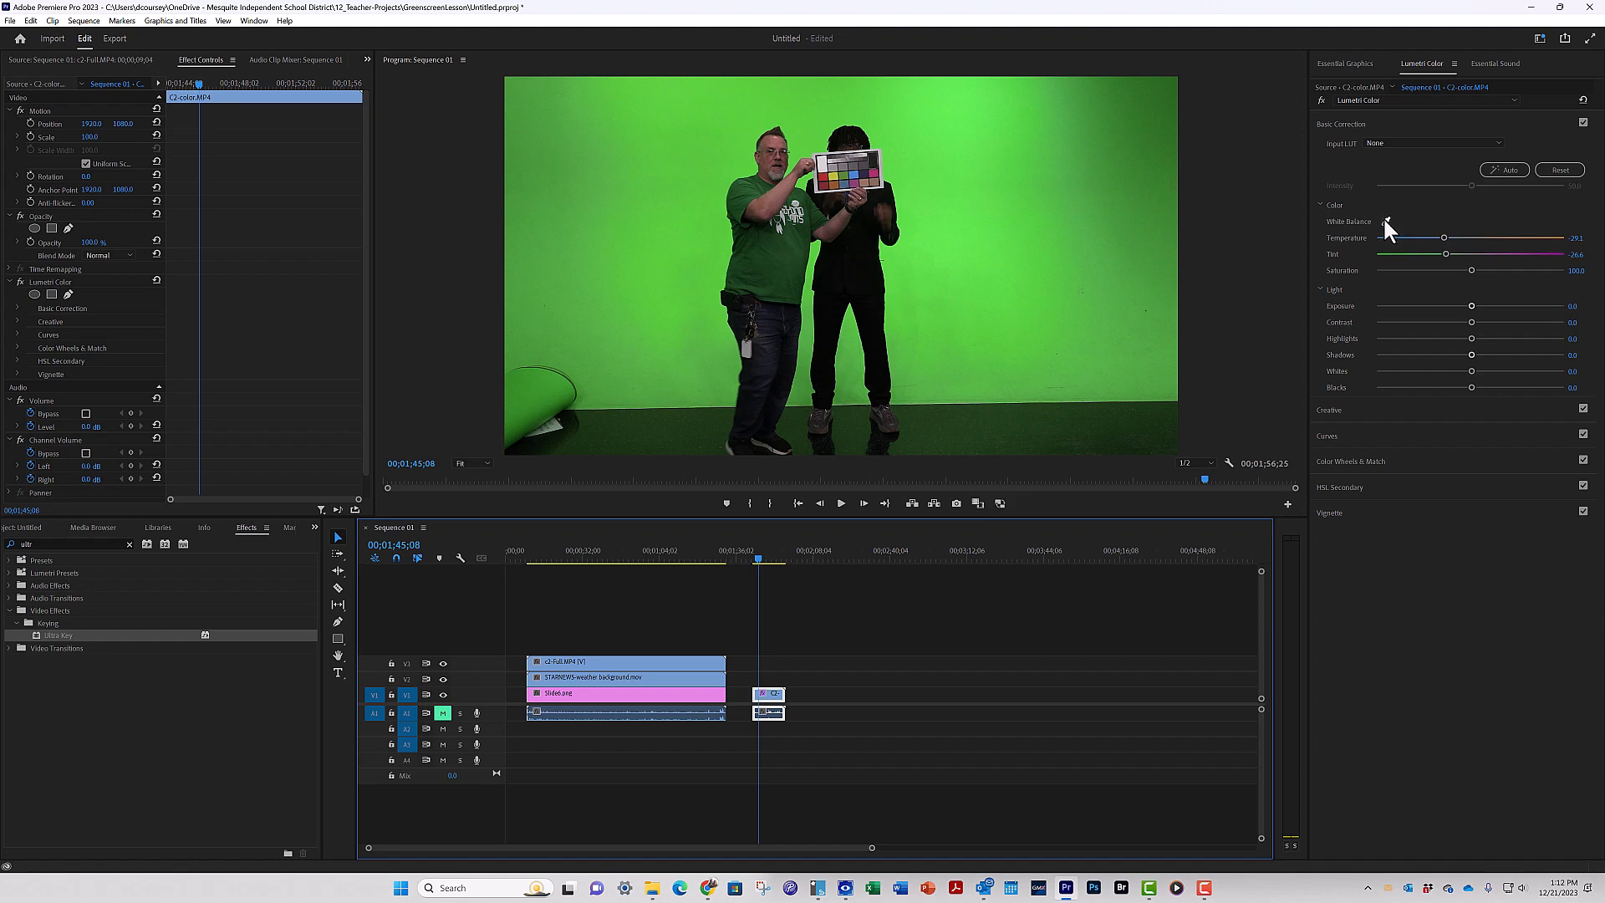
pyautogui.click(1385, 219)
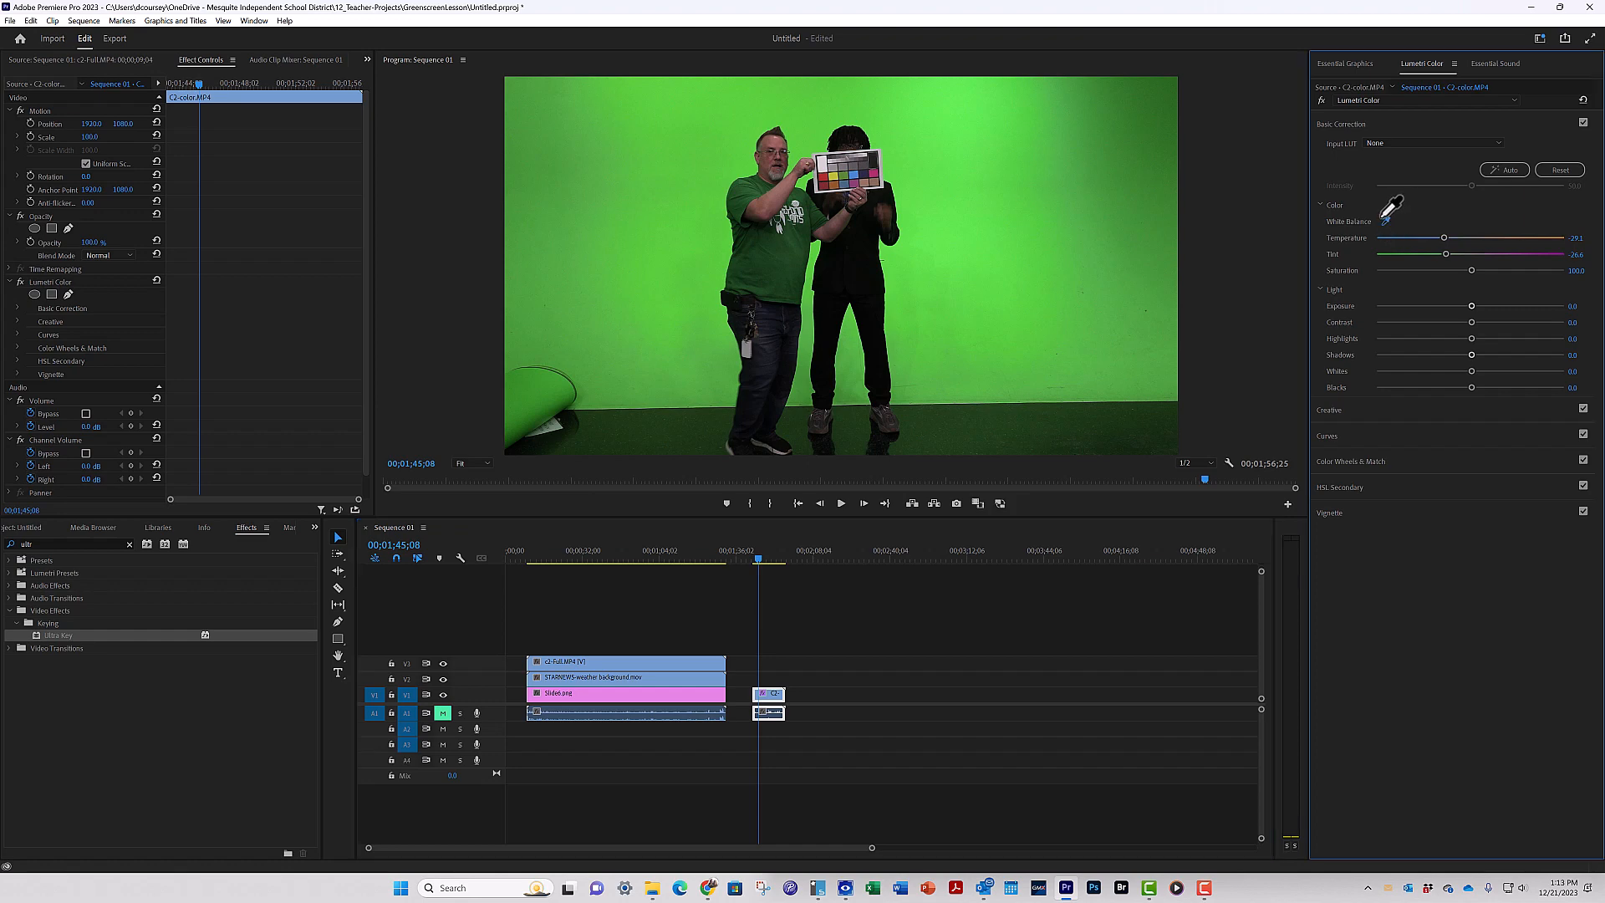
pyautogui.click(823, 163)
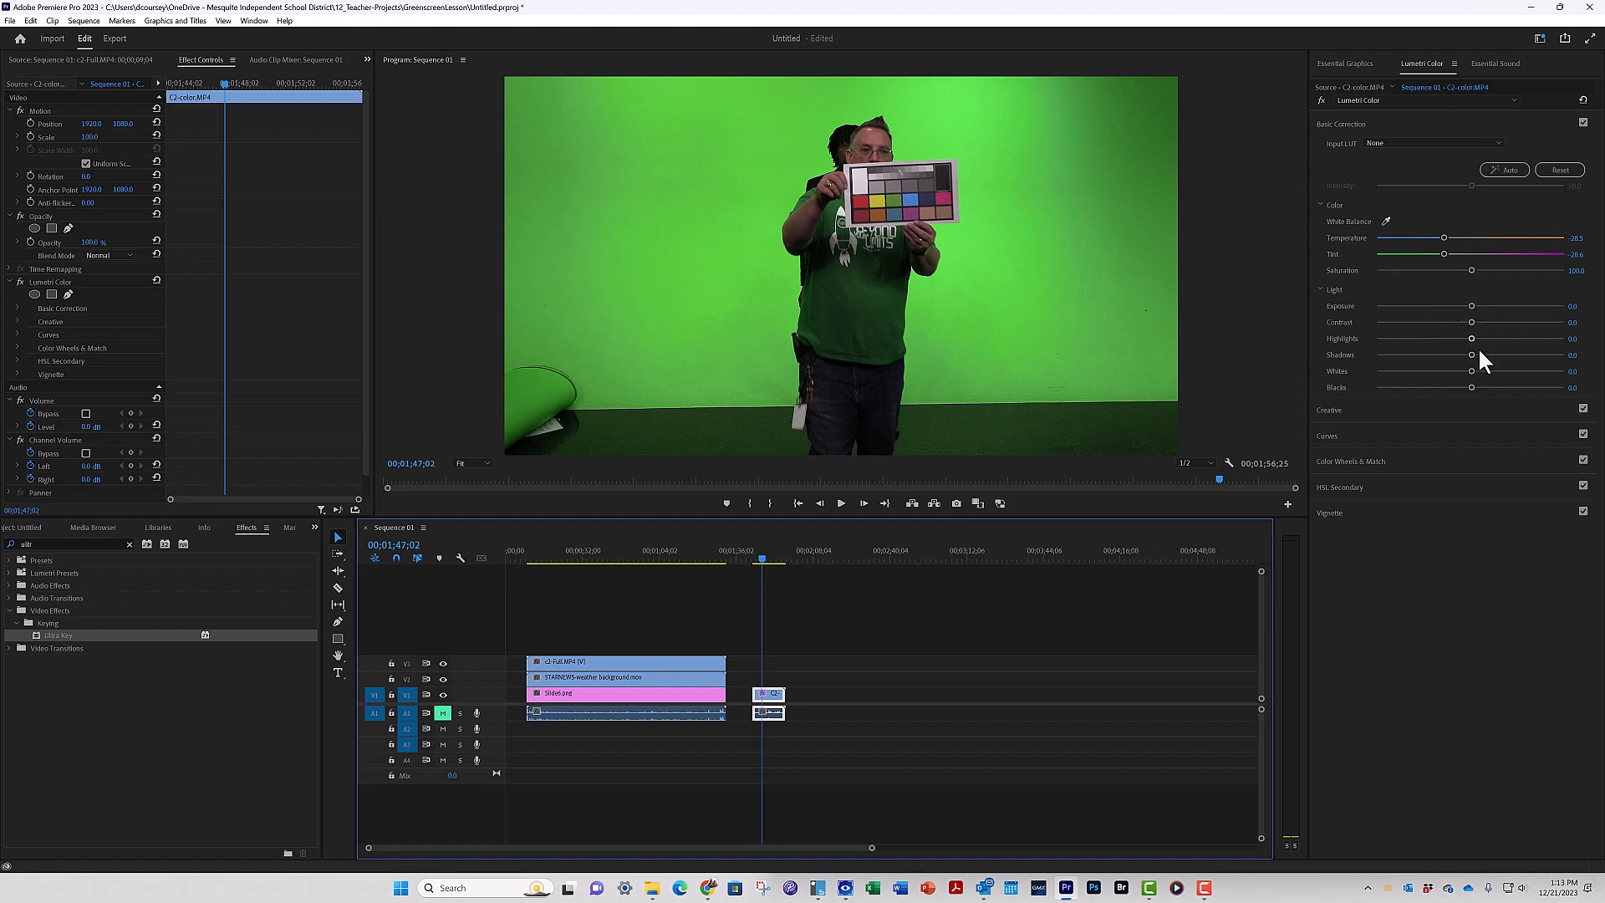
pyautogui.moveTo(1477, 354); pyautogui.dragTo(1513, 355)
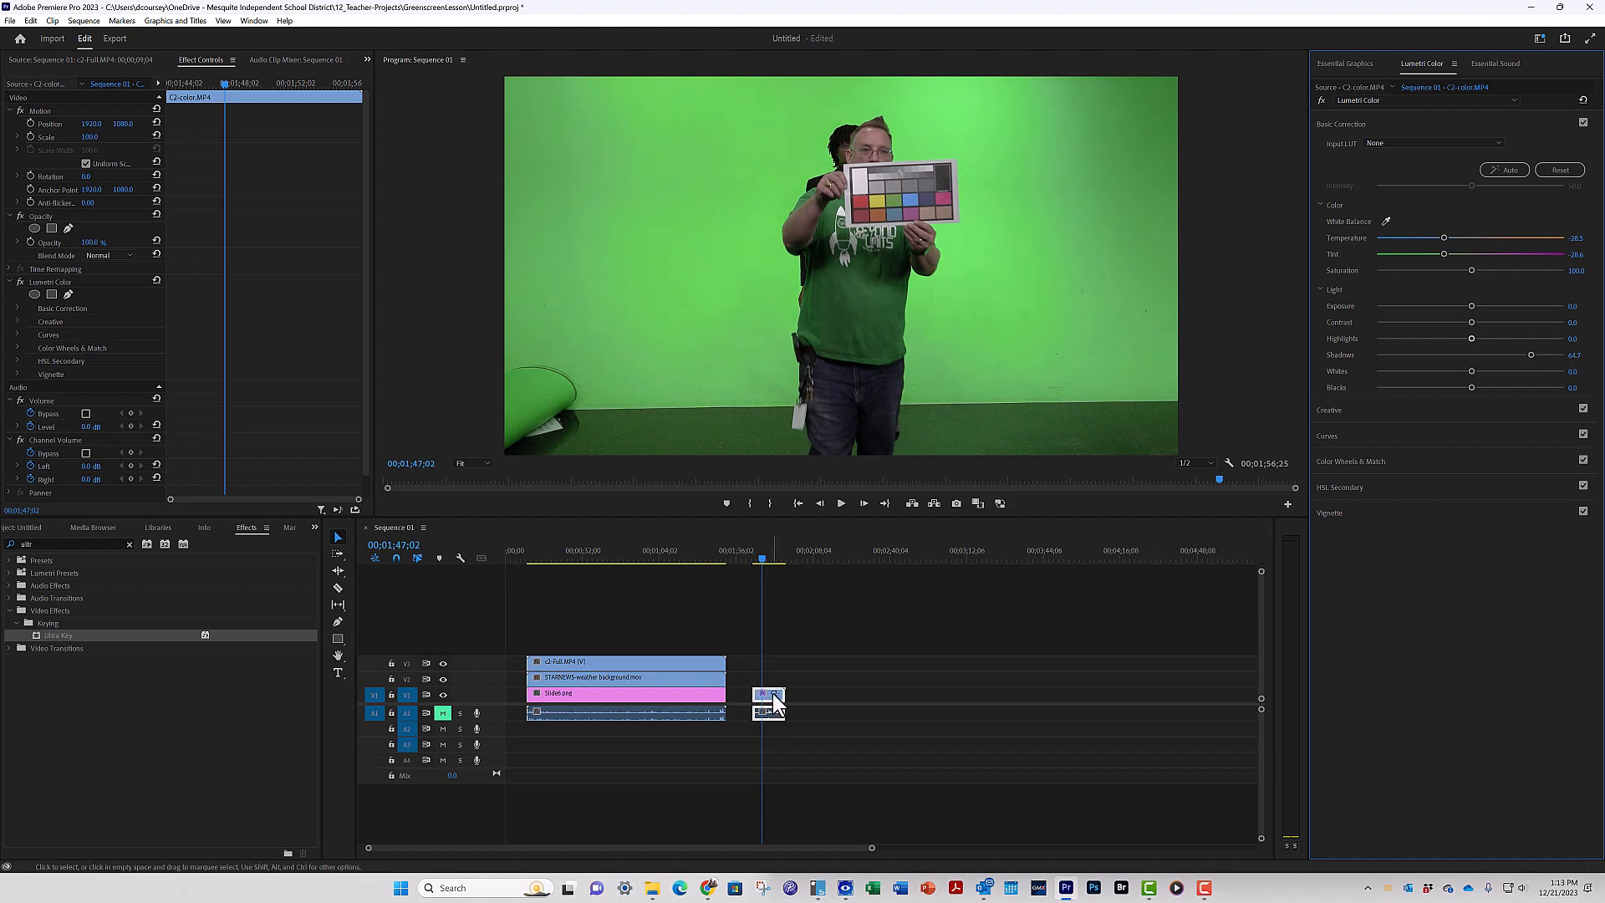
# Copy the Lumetri Color attributes from C2-color.MP4 to c2-Full.MP4 and compare the clip with Basic Correction off and on.
pyautogui.click(685, 557)
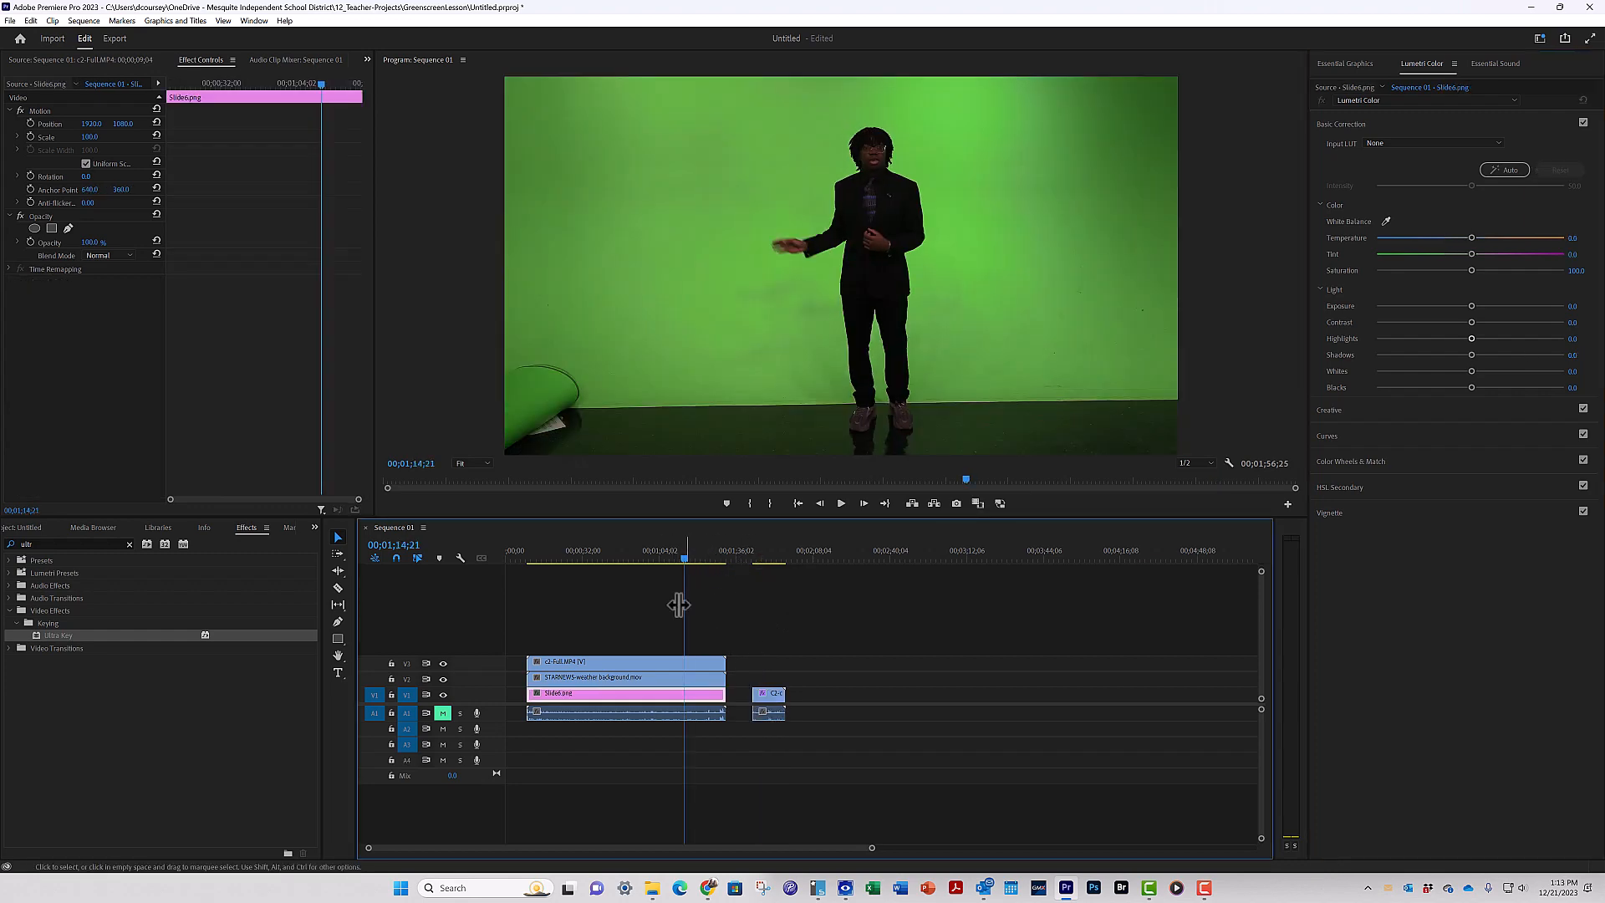
pyautogui.click(767, 696)
pyautogui.rightClick(770, 701)
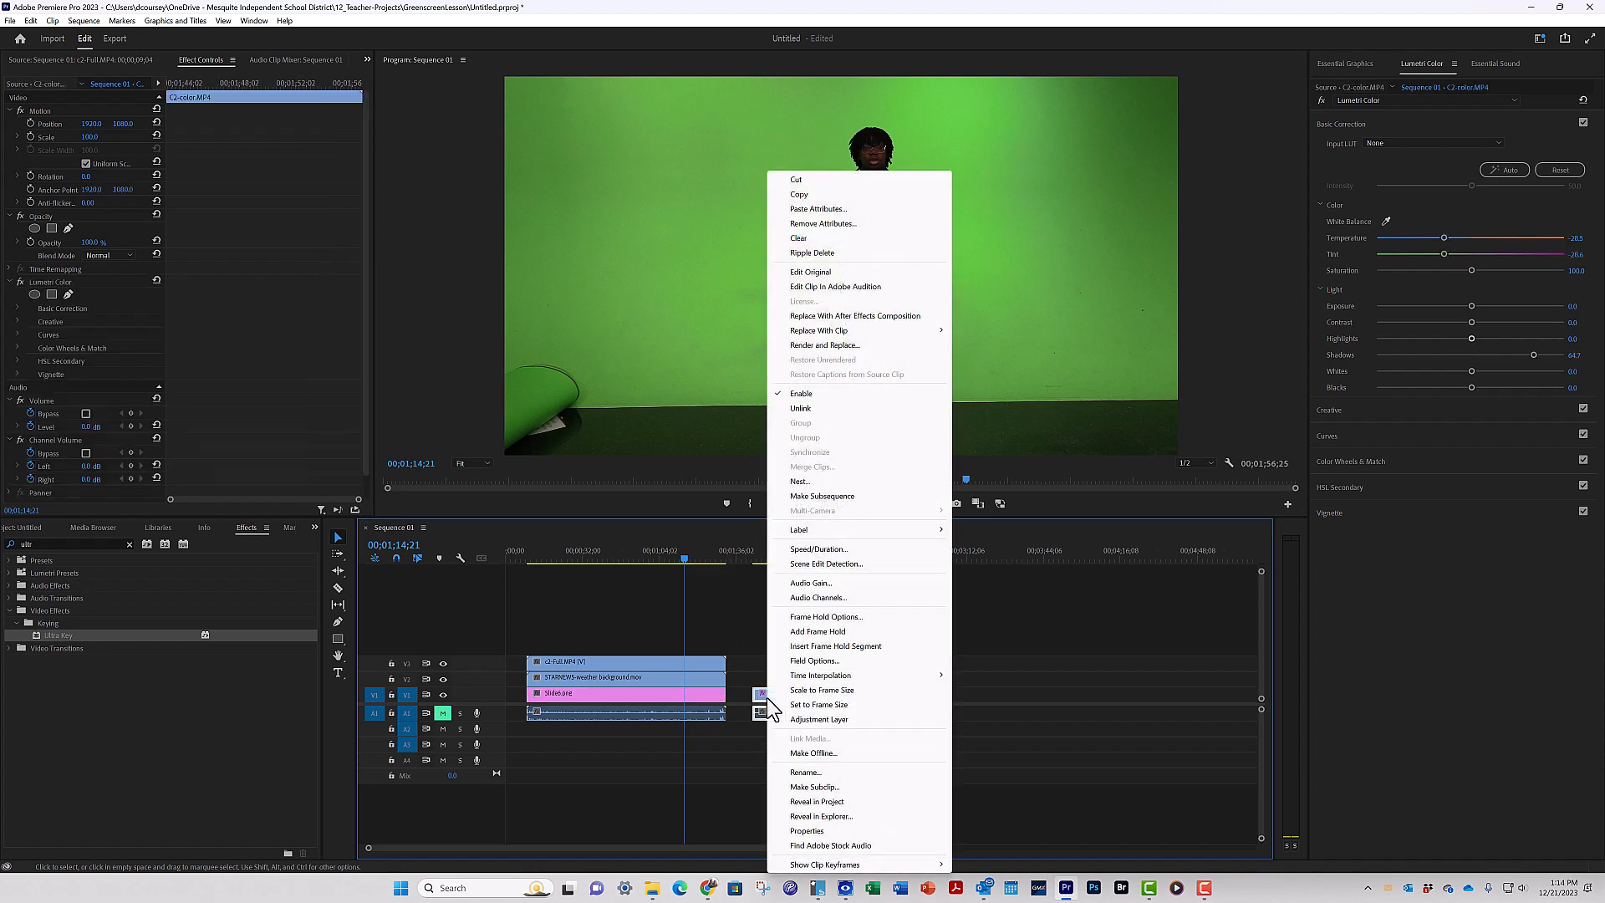
pyautogui.click(821, 194)
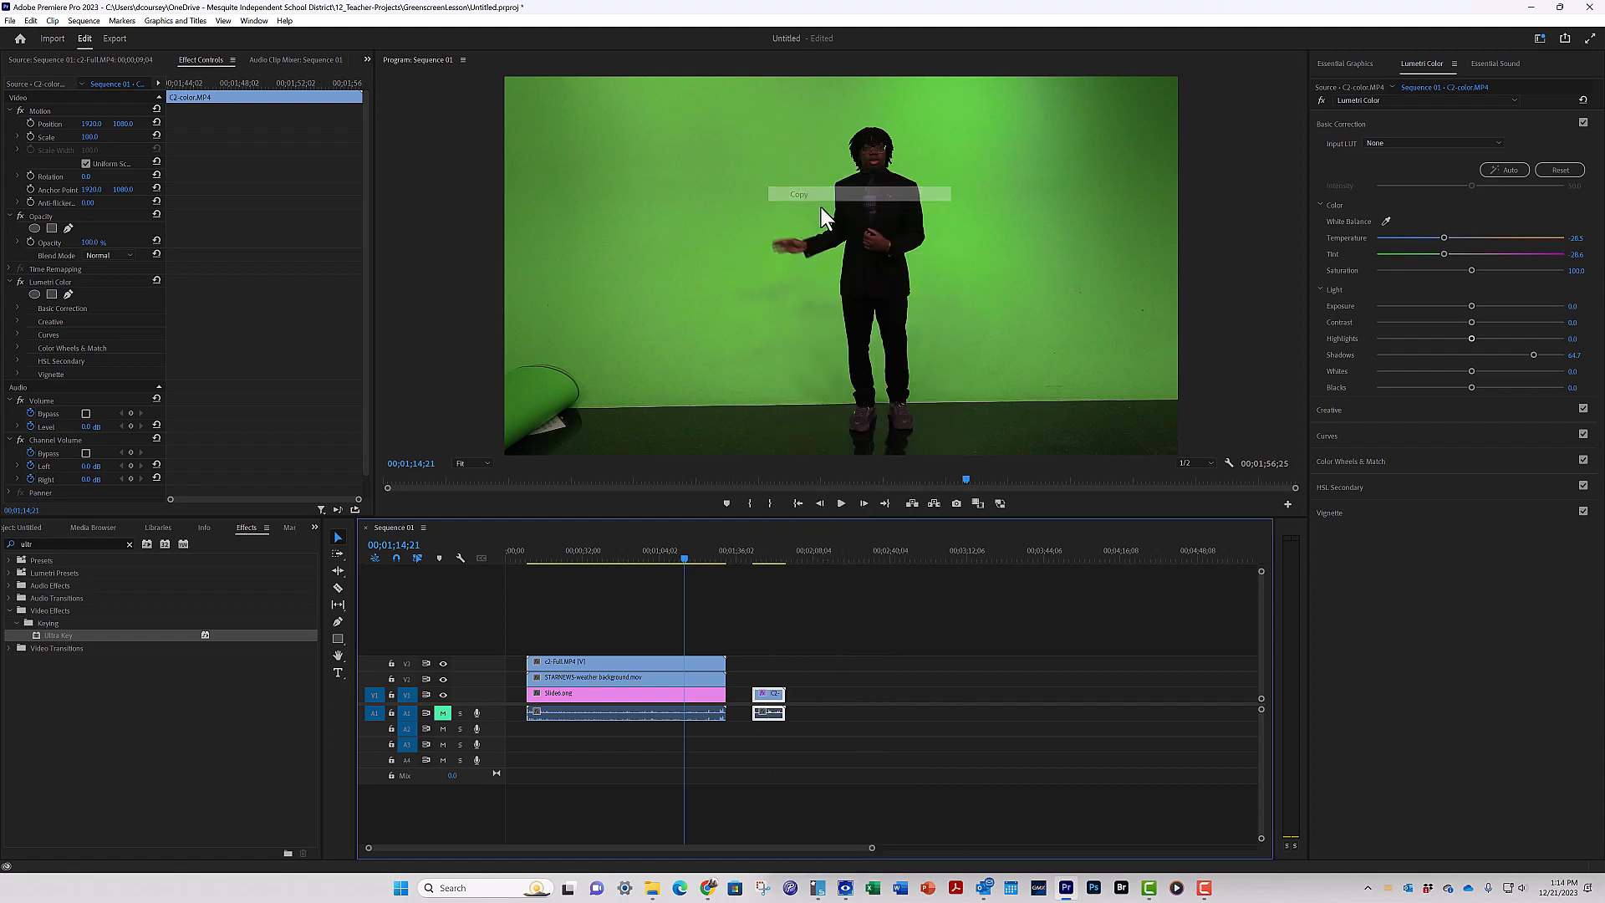
pyautogui.click(659, 661)
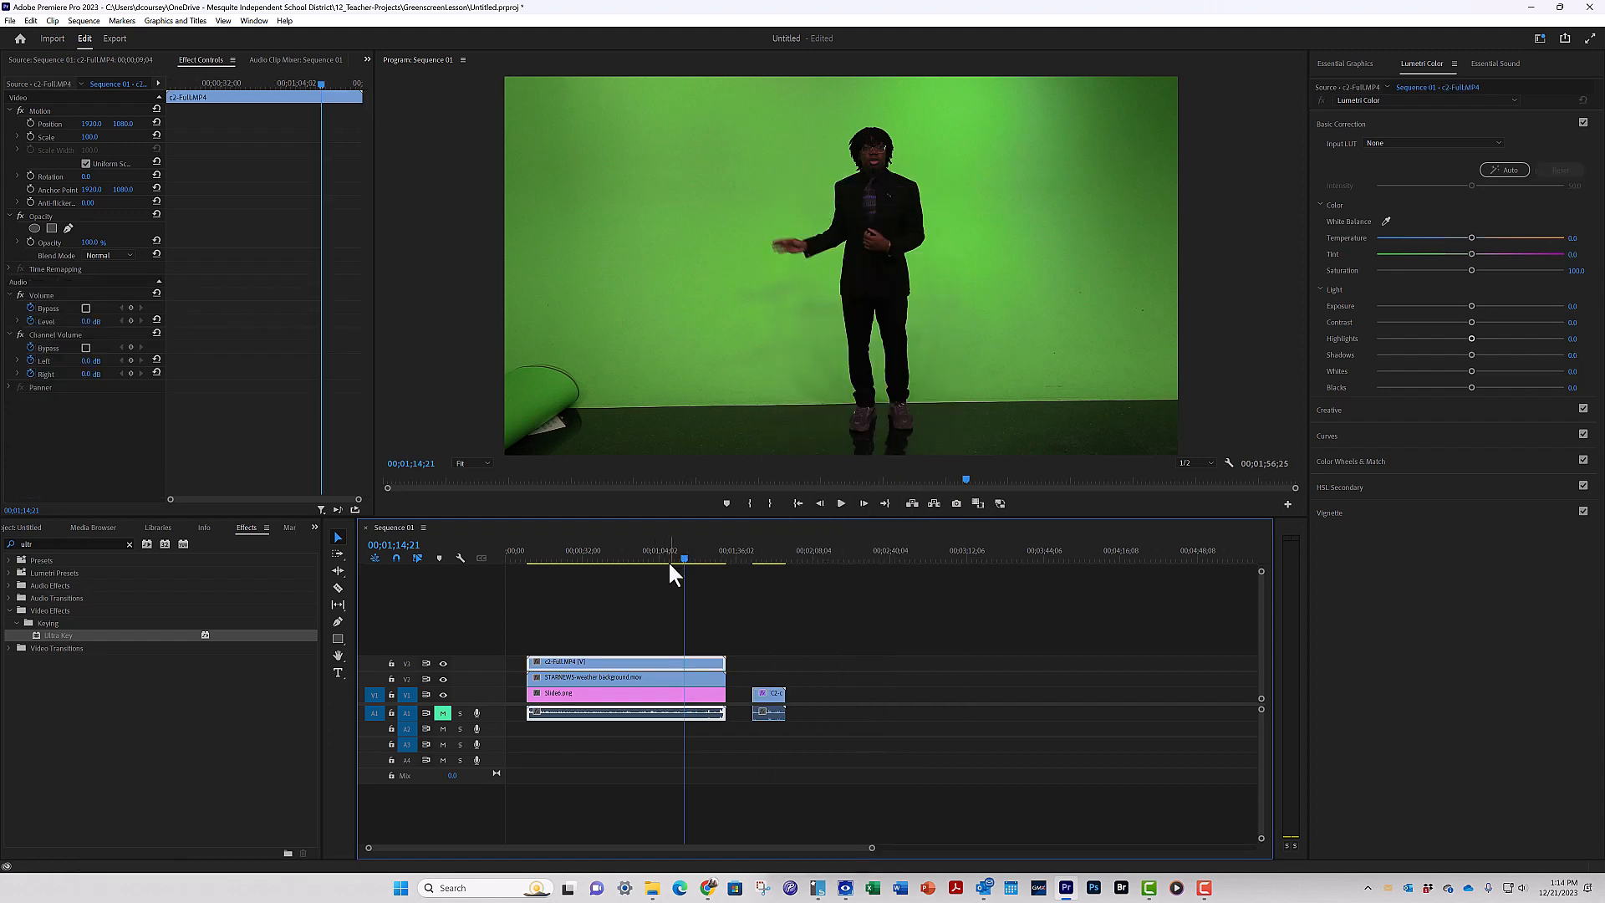
pyautogui.rightClick(672, 664)
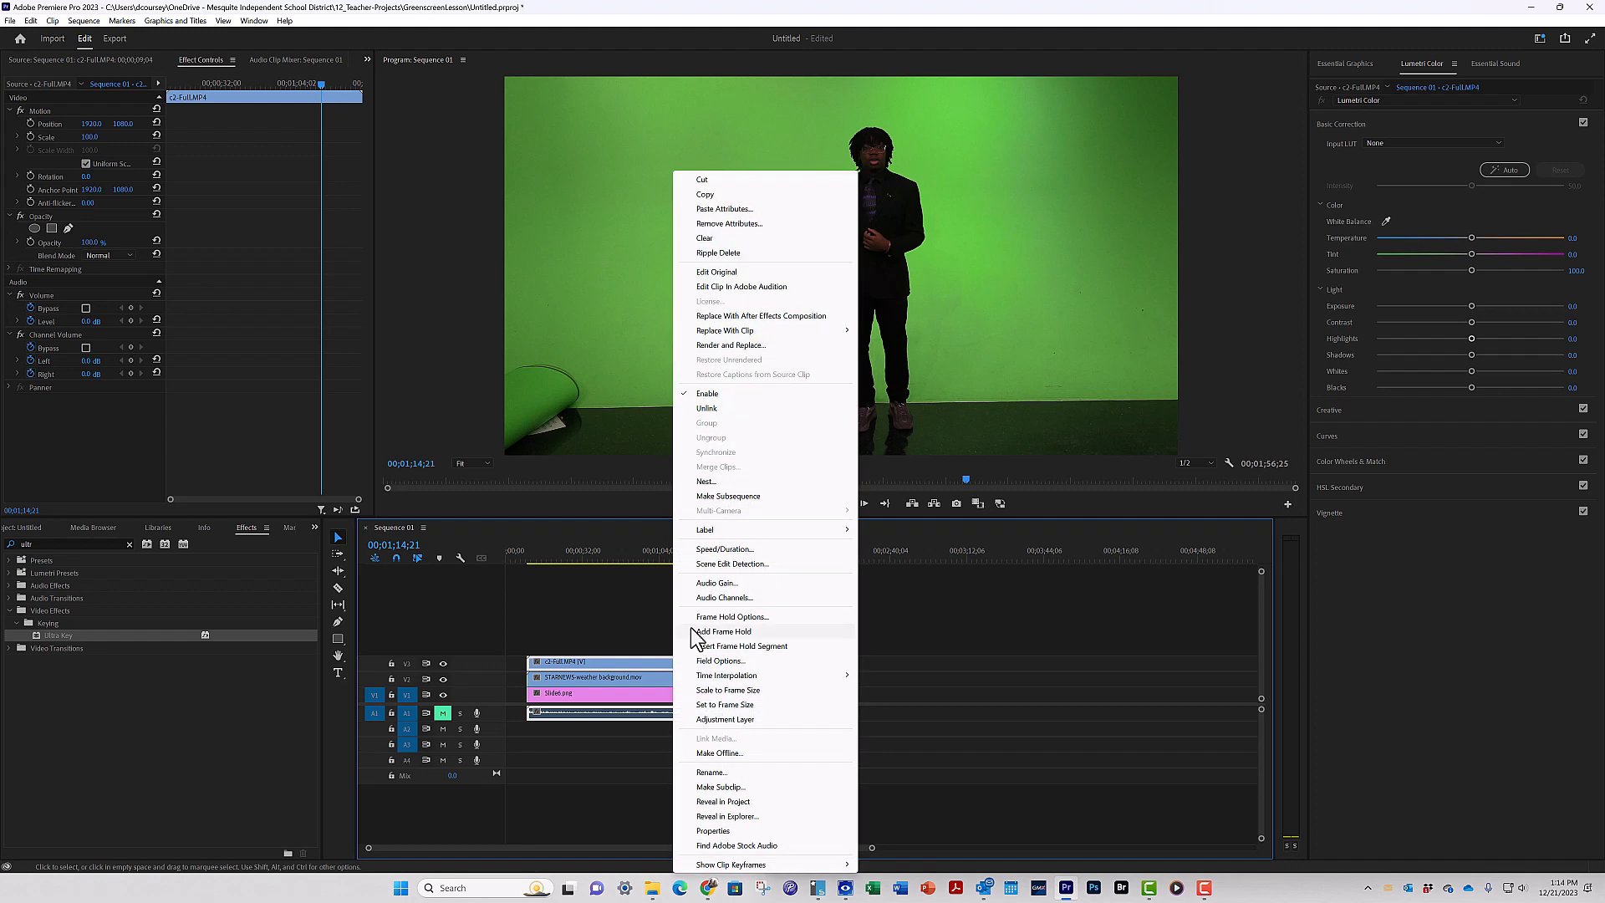
pyautogui.click(749, 209)
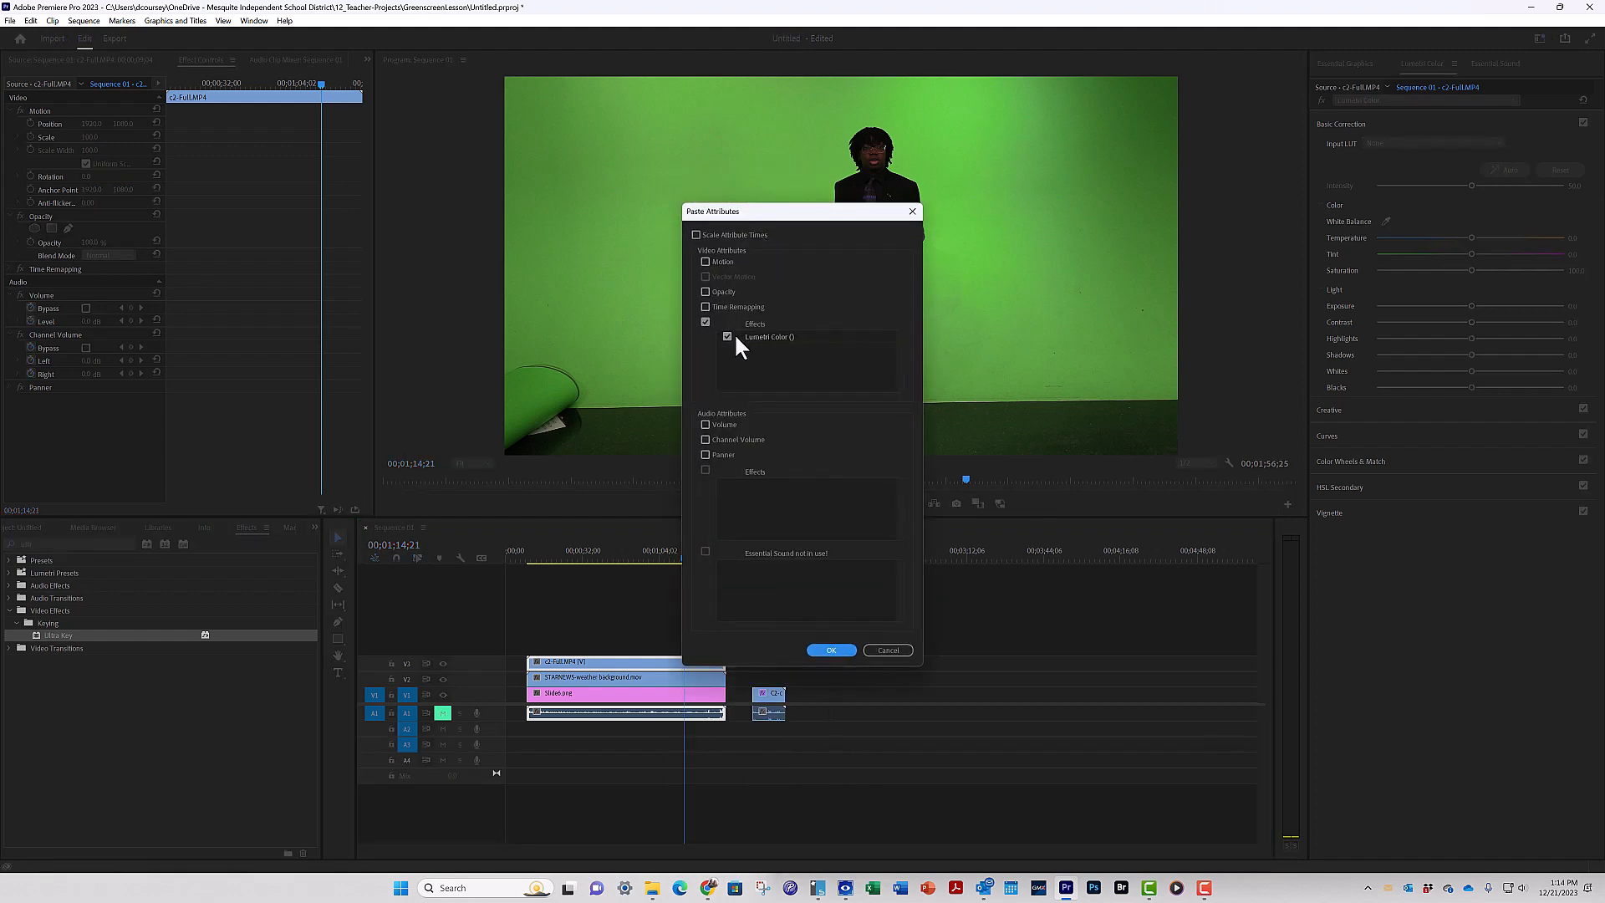
pyautogui.click(836, 649)
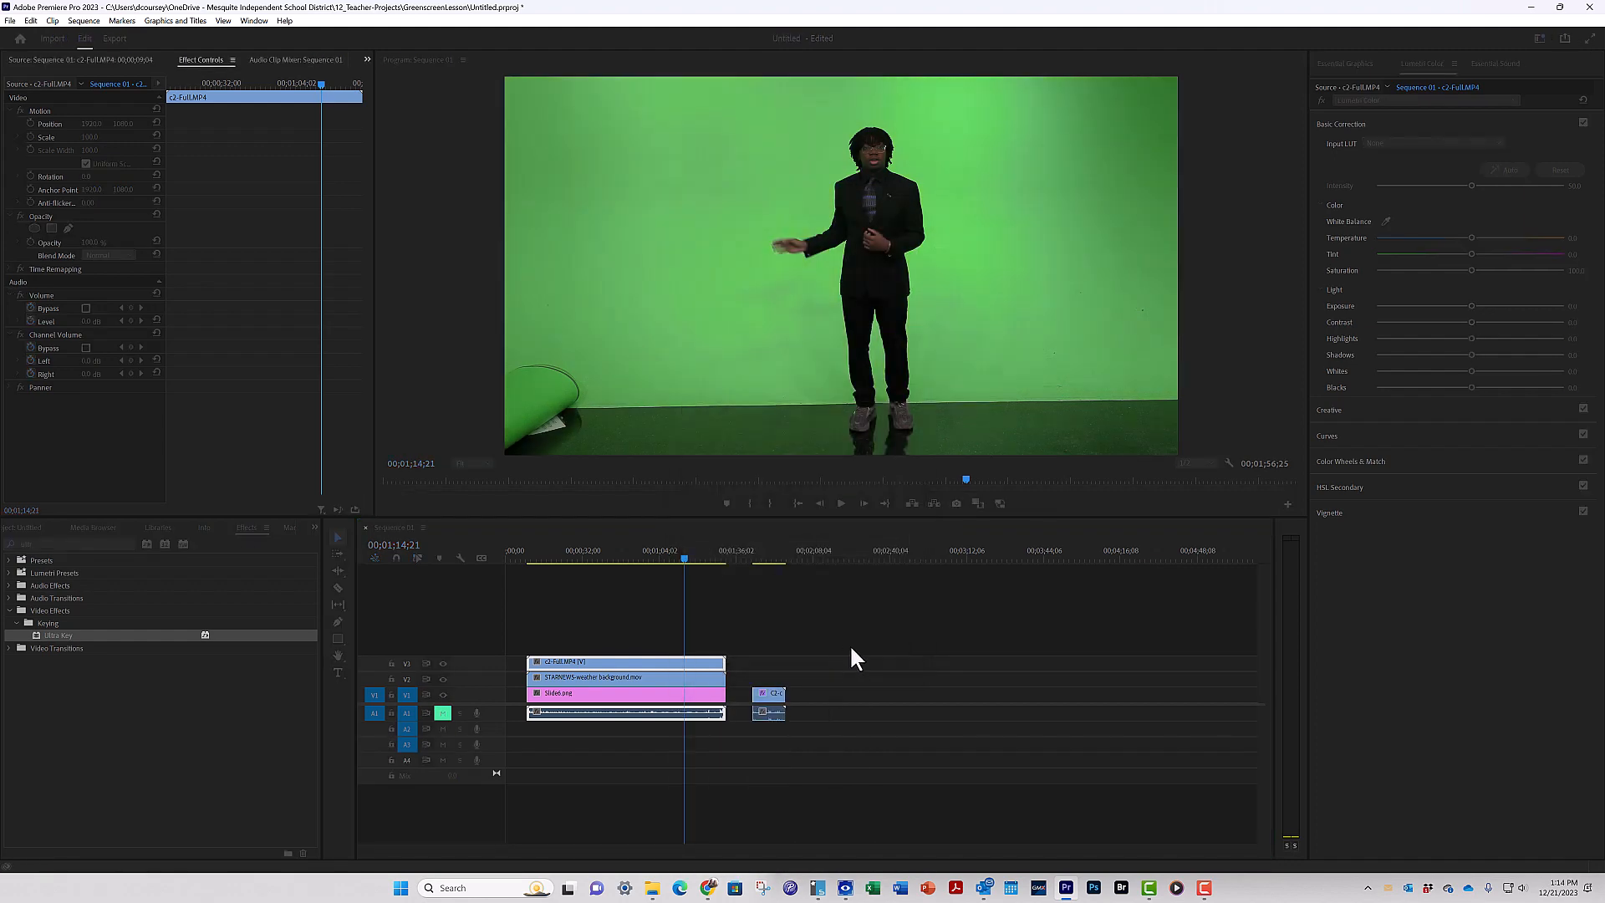
pyautogui.click(1583, 124)
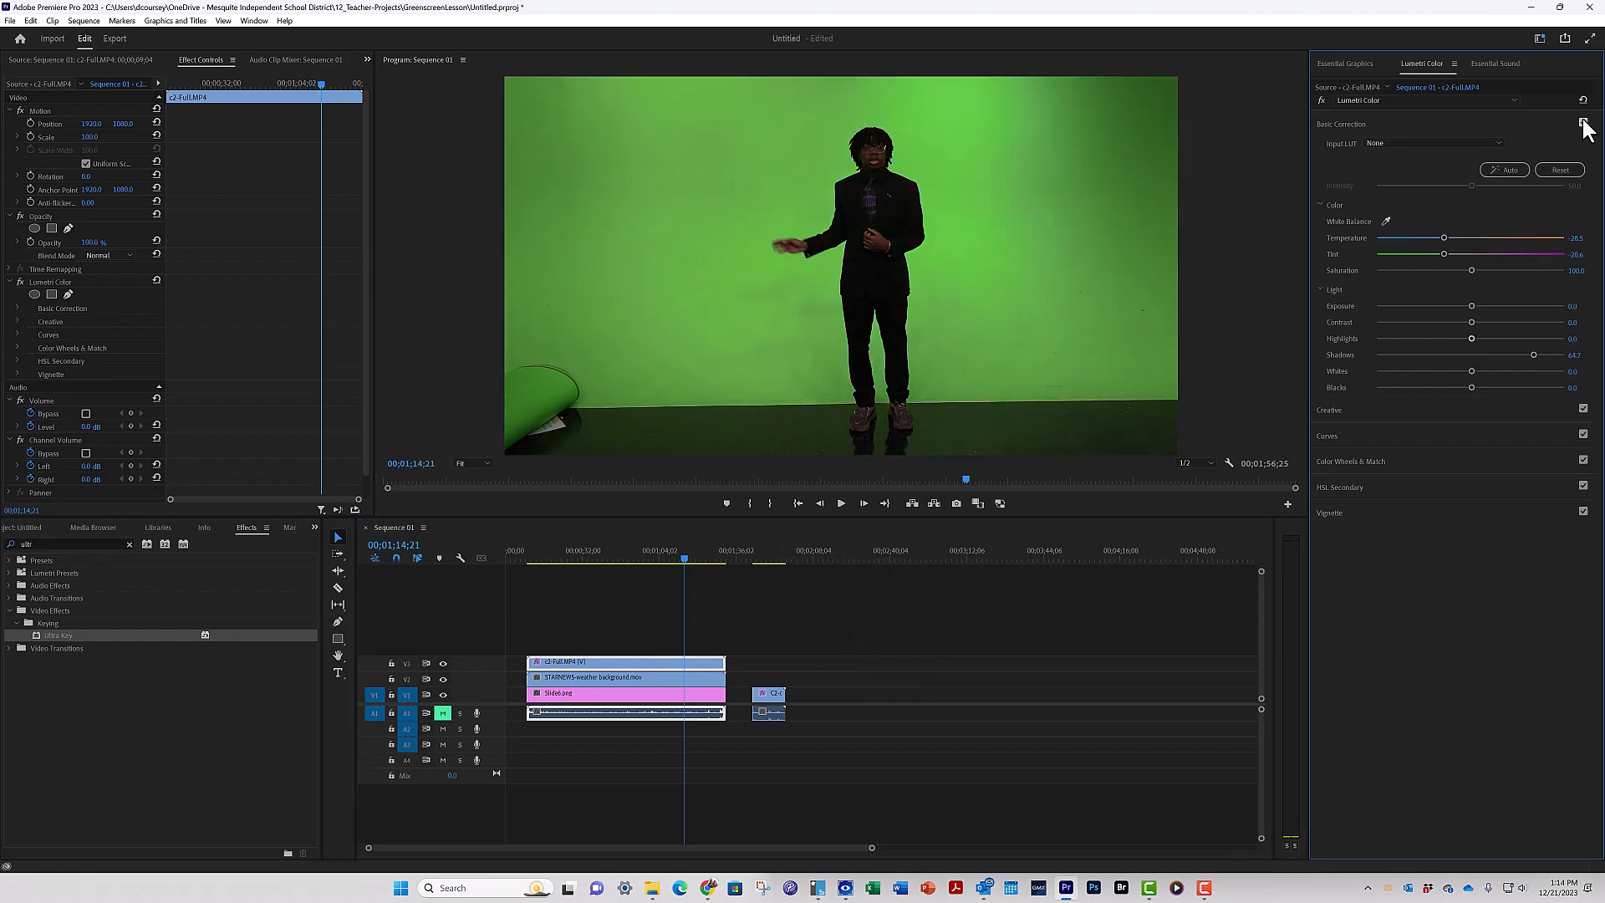
pyautogui.click(1583, 124)
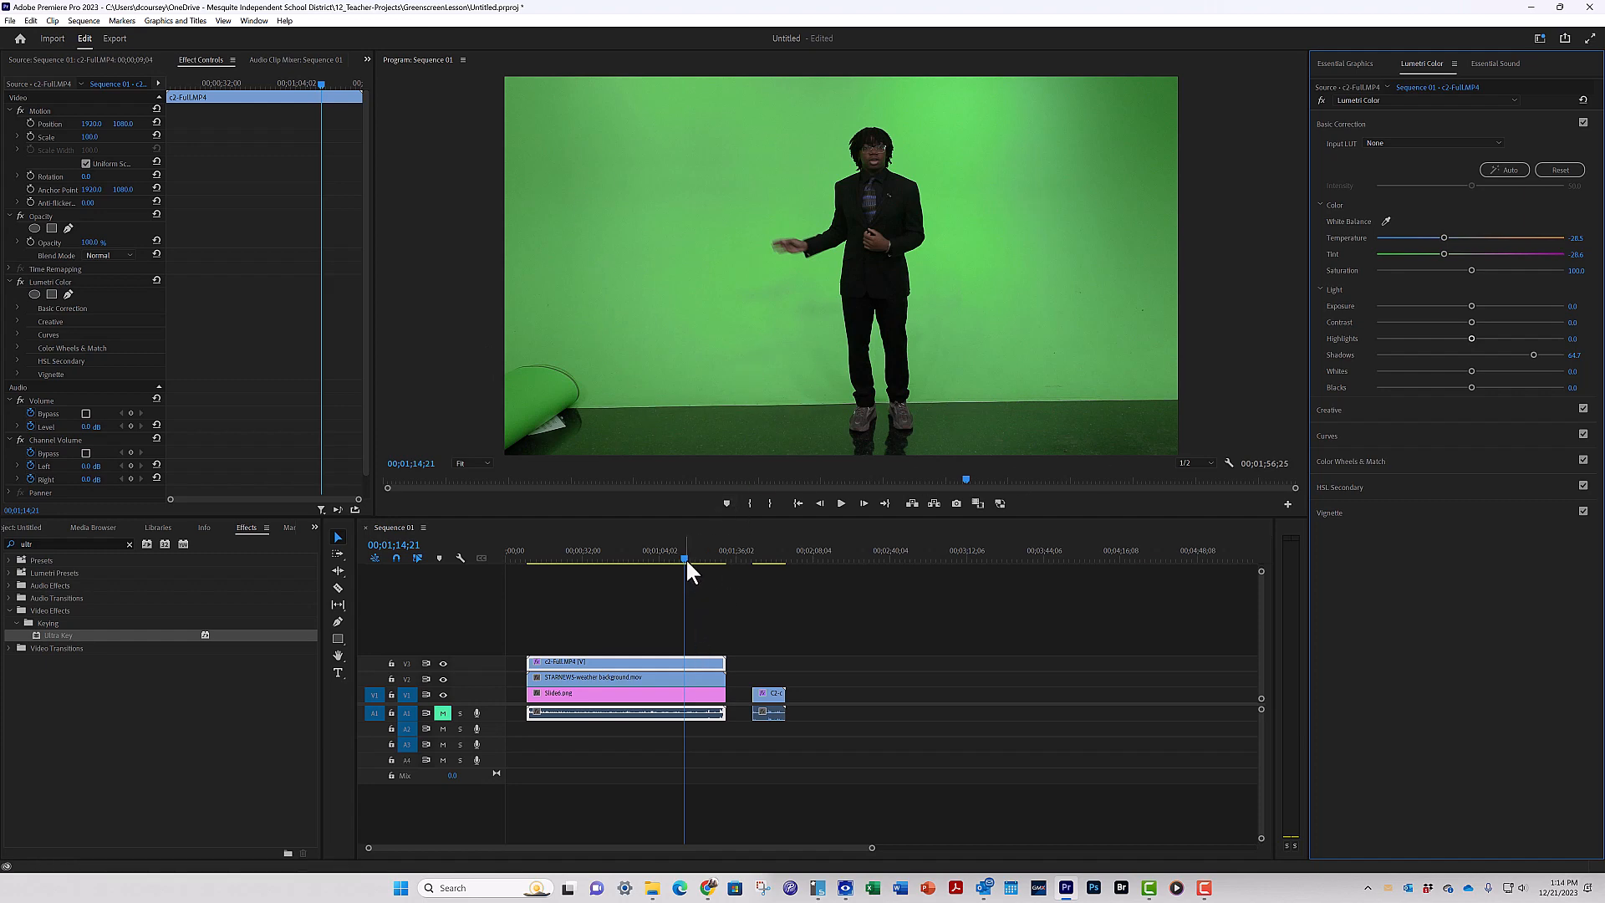
# Find the Crop effect and apply it to the c2-Full.MP4 clip on V3.
pyautogui.click(128, 544)
pyautogui.click(80, 543)
pyautogui.write('cw')
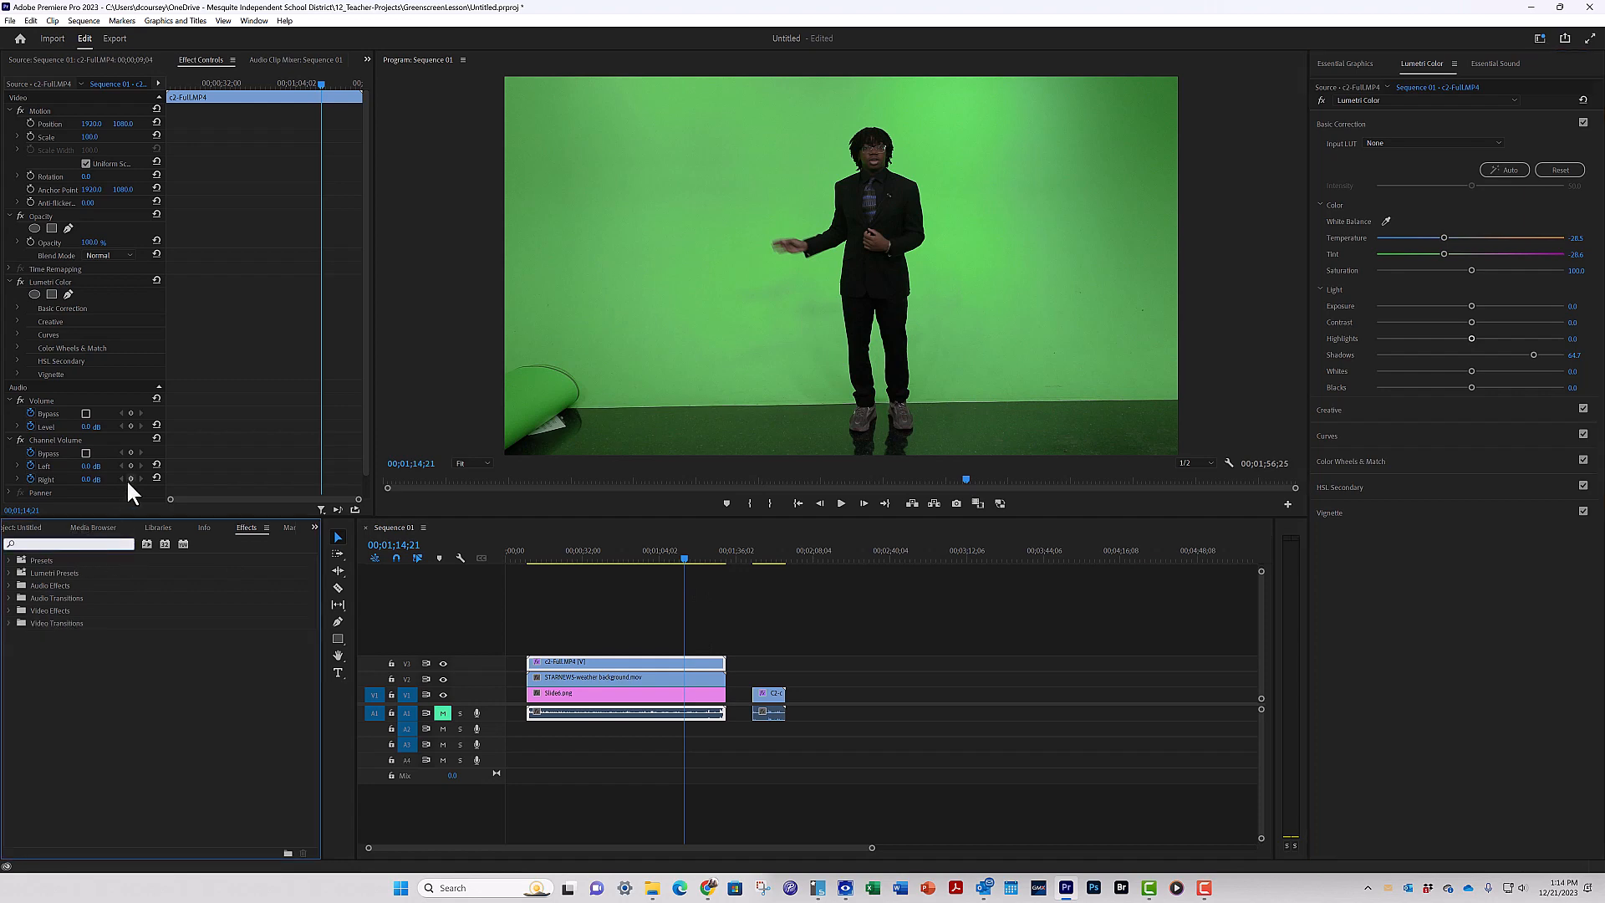
pyautogui.write('rop')
pyautogui.press('BackSpace')
pyautogui.press('BackSpace')
pyautogui.press('BackSpace')
pyautogui.press('BackSpace')
pyautogui.write('rop')
pyautogui.press('Return')
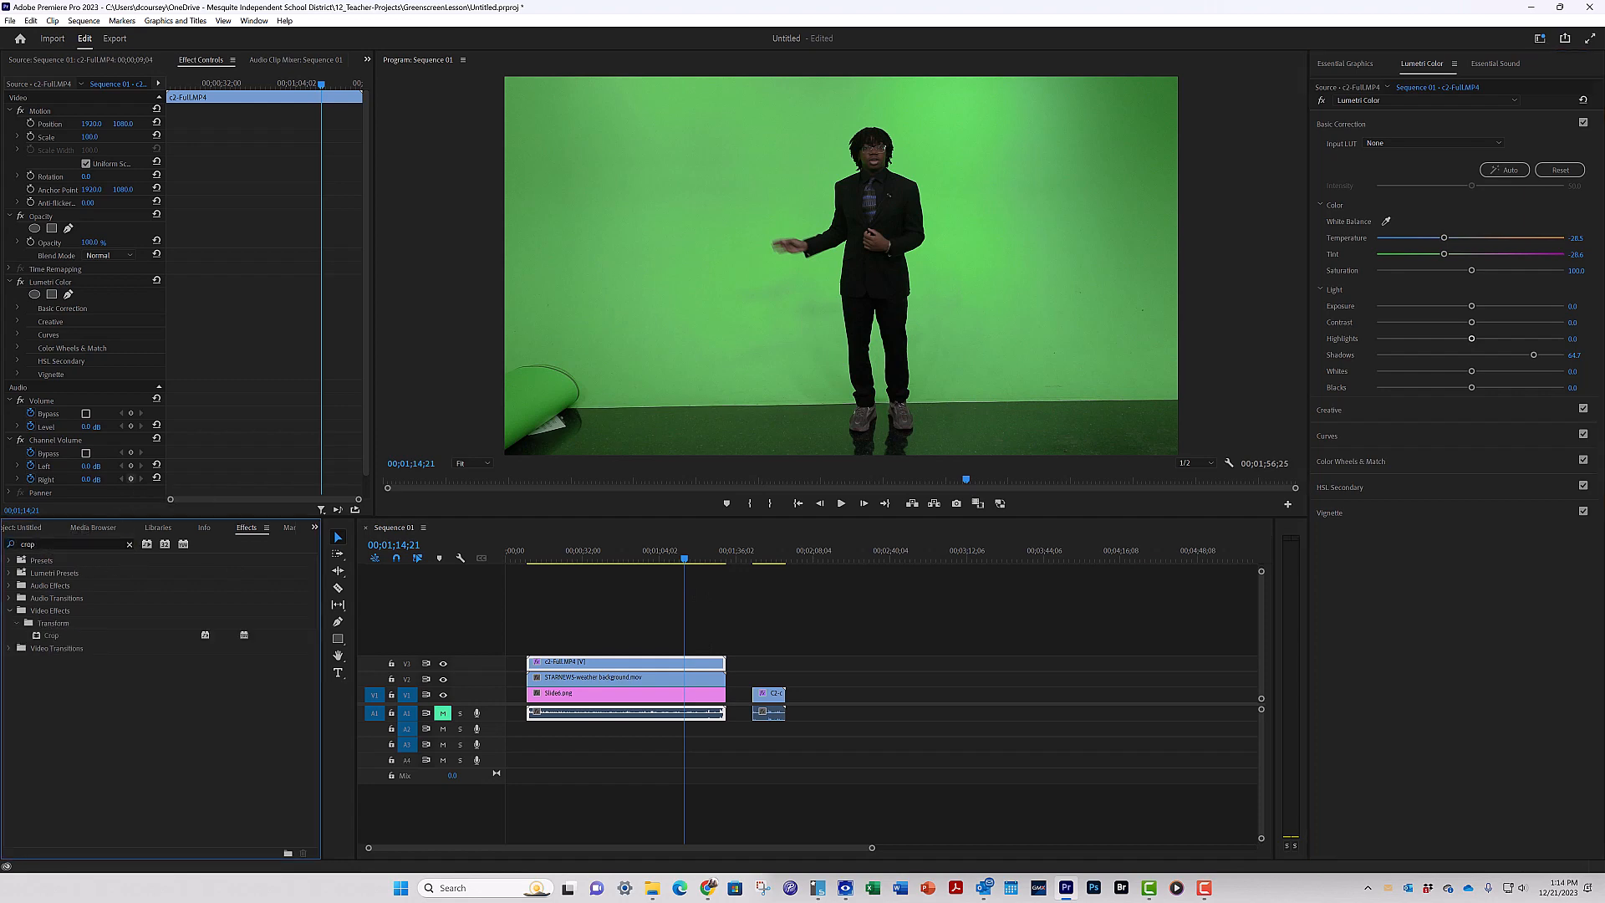
pyautogui.moveTo(47, 637); pyautogui.dragTo(621, 660)
pyautogui.doubleClick(623, 660)
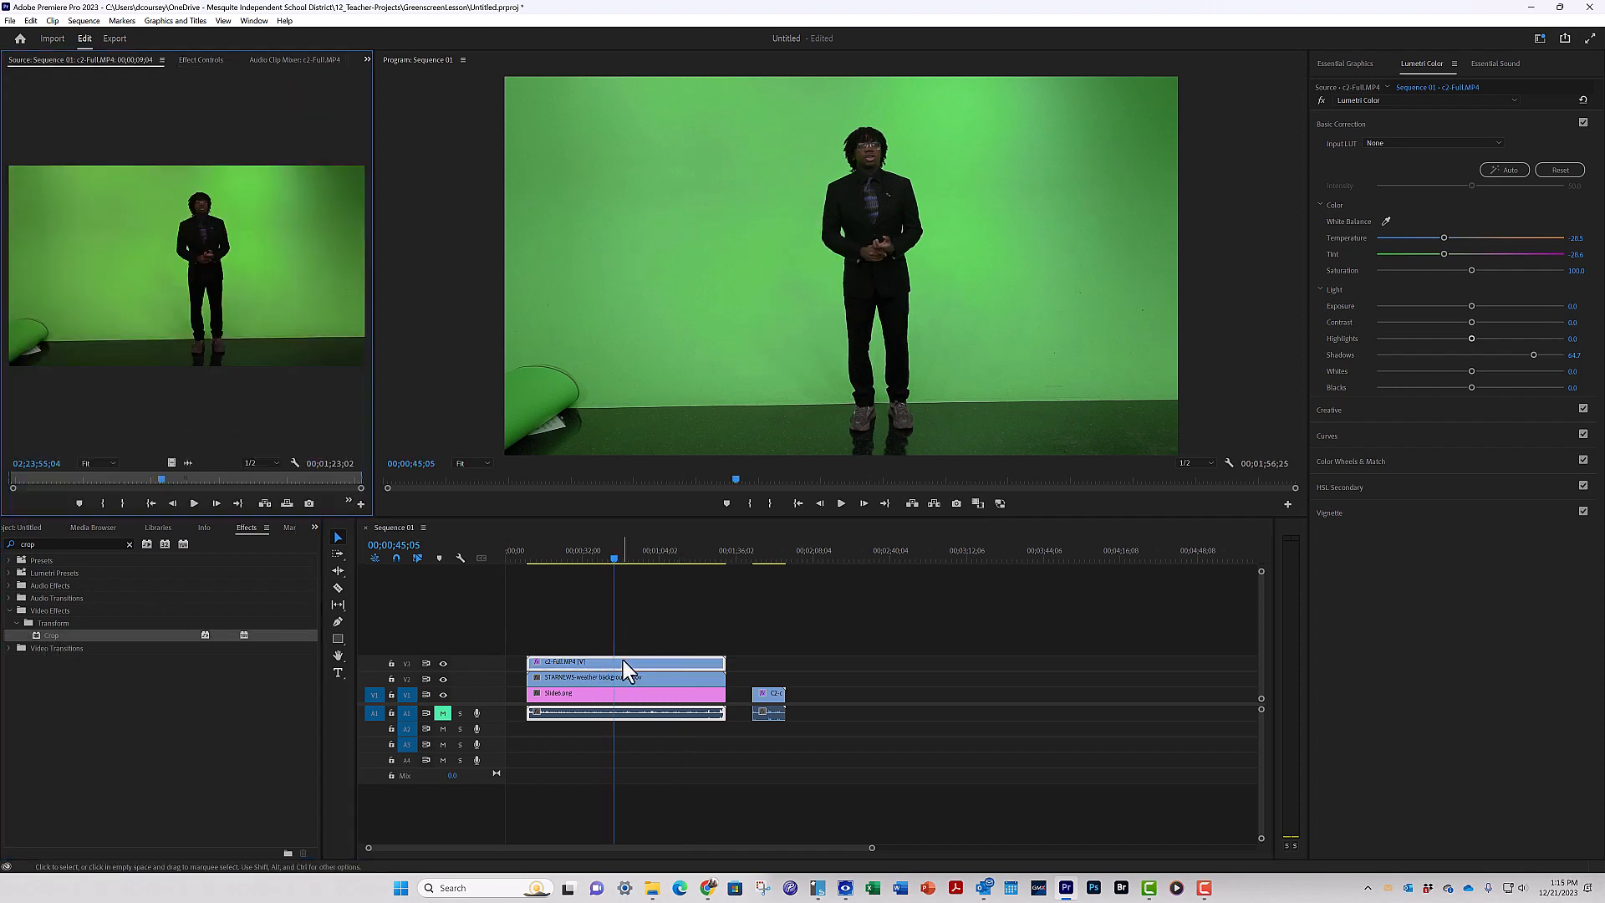
# Crop c2-Full.MP4 around the presenter with Left 39%, Top 10% and Right 32%, checking his arm movements at several times.
pyautogui.click(201, 60)
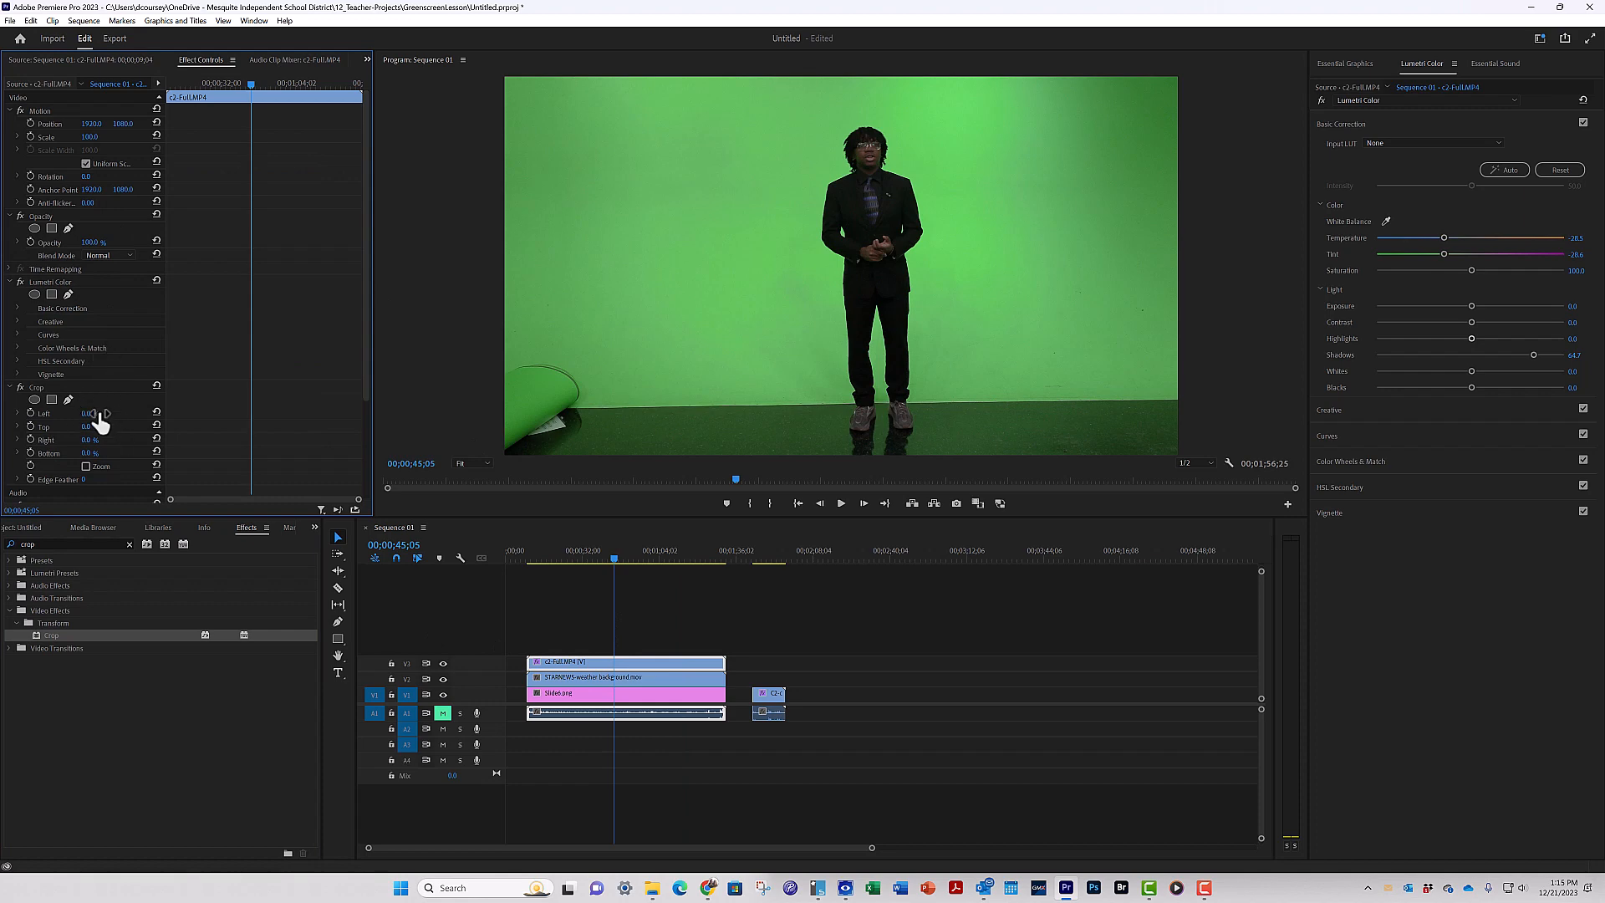
pyautogui.moveTo(86, 423); pyautogui.dragTo(101, 441)
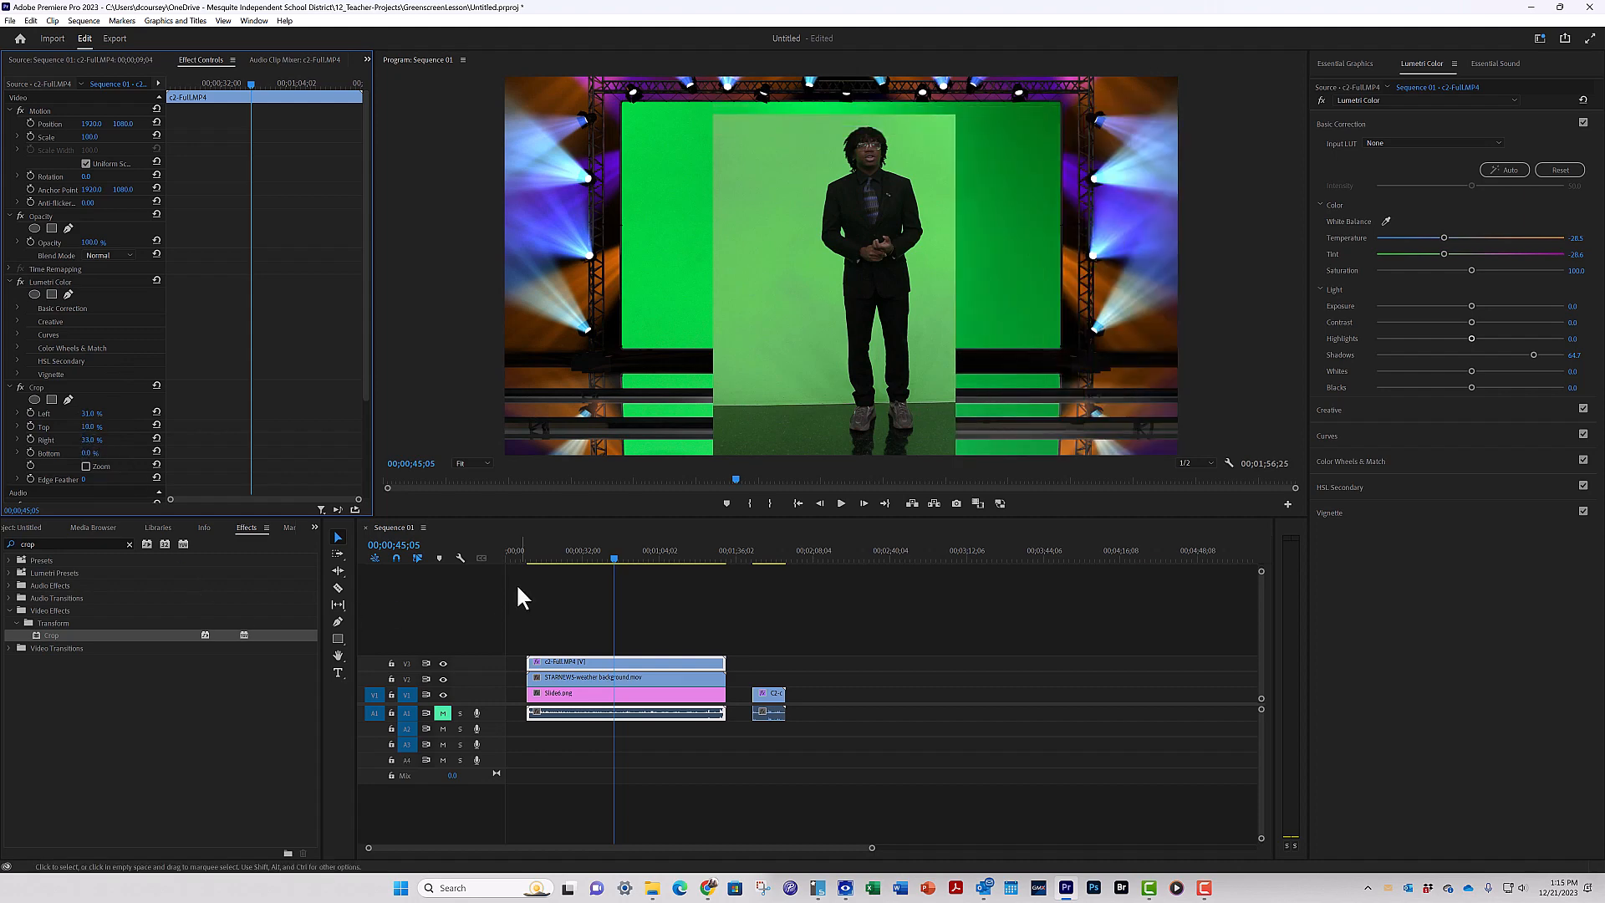
pyautogui.moveTo(566, 555); pyautogui.dragTo(693, 553)
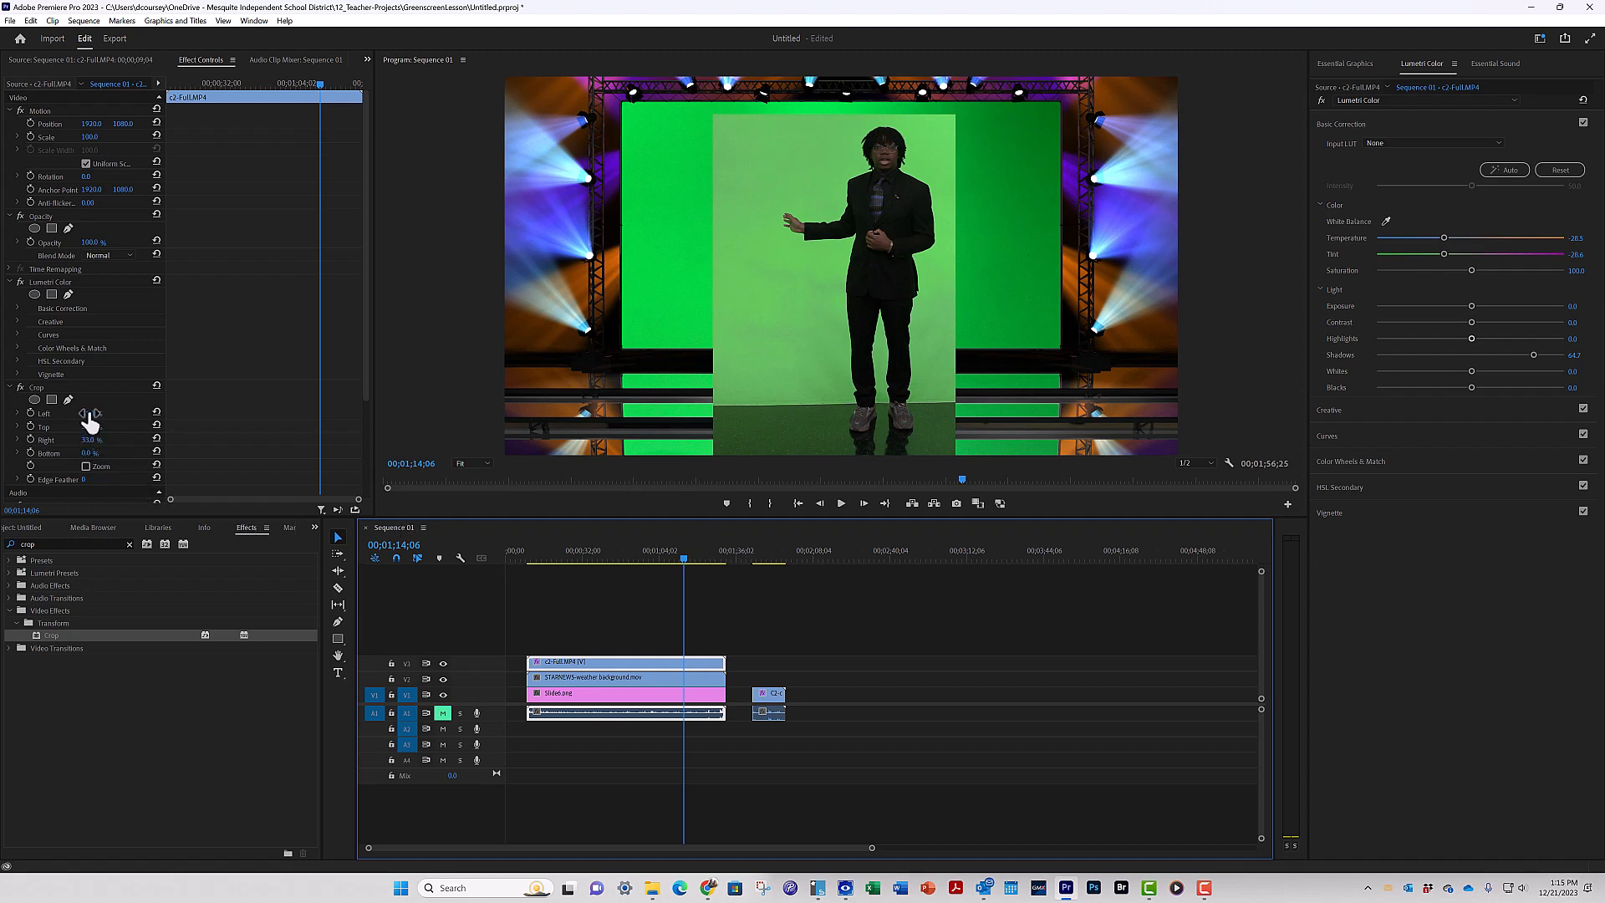
pyautogui.moveTo(92, 413); pyautogui.dragTo(97, 413)
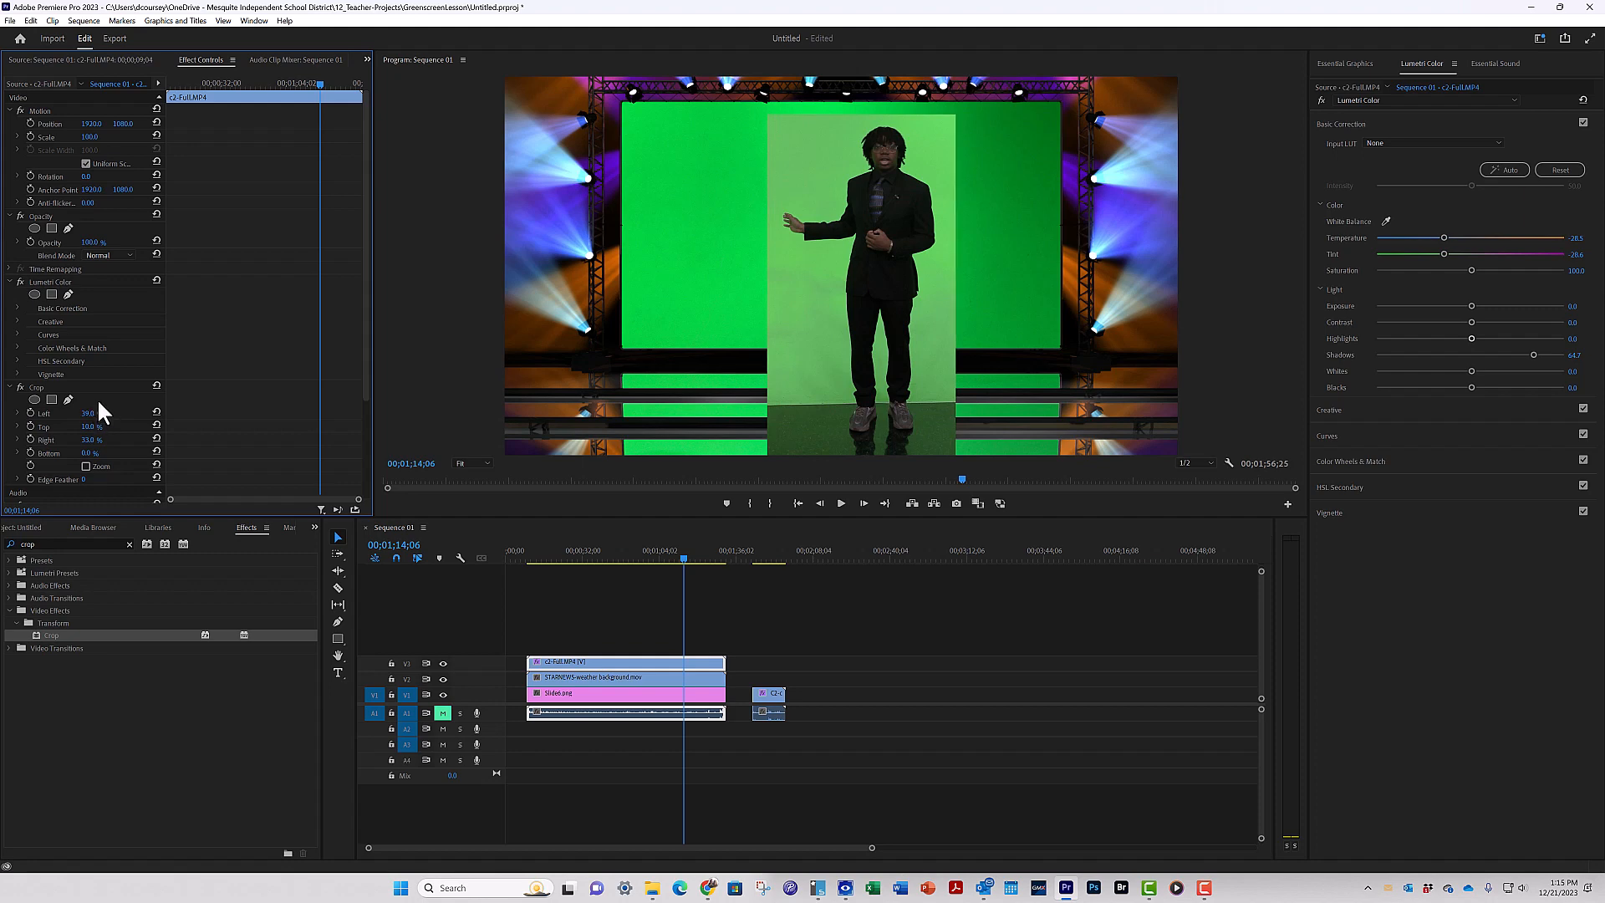
pyautogui.moveTo(692, 557); pyautogui.dragTo(653, 554)
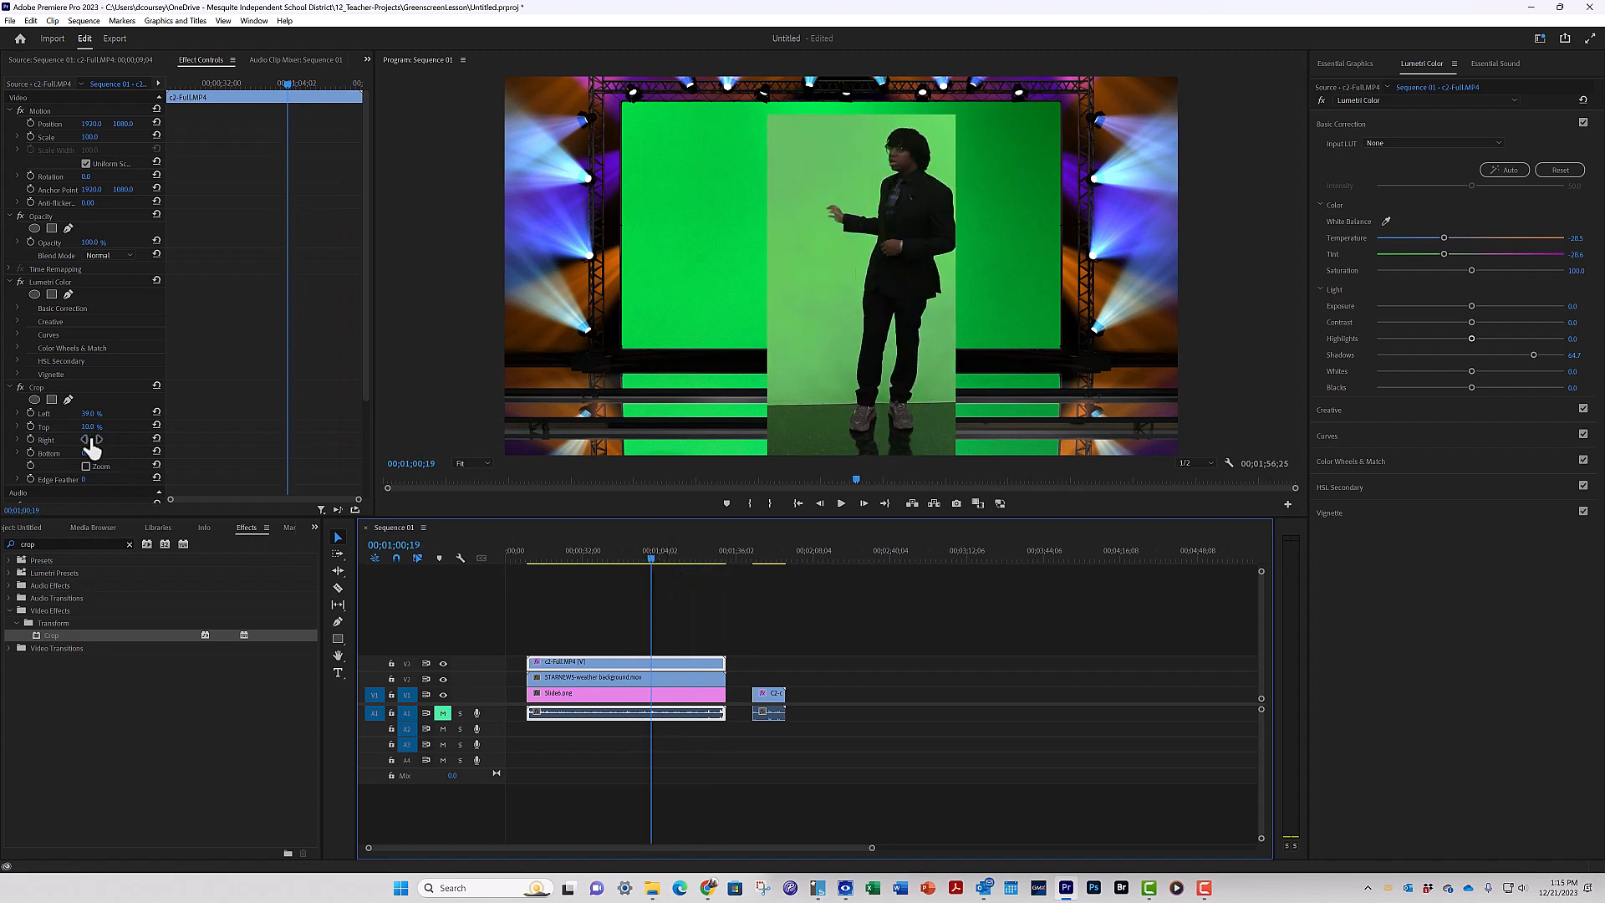
pyautogui.moveTo(92, 440)
pyautogui.mouseDown()
pyautogui.moveTo(107, 440)
pyautogui.moveTo(89, 440)
pyautogui.mouseUp()
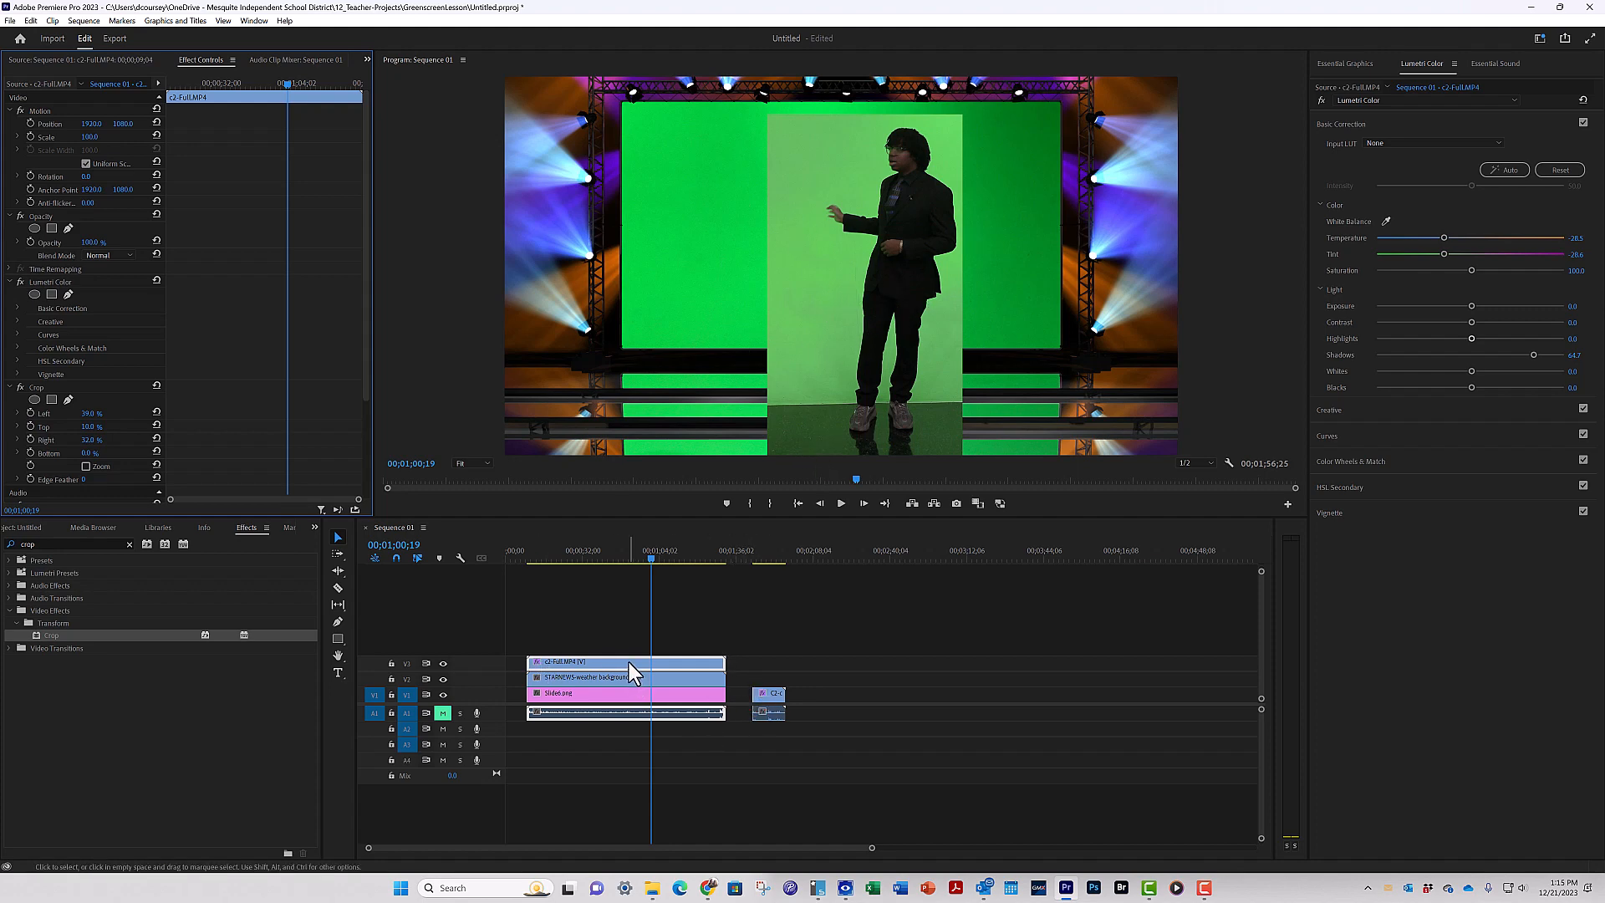
# Search the effects for "ultra" and apply Ultra Key to the c2-Full.MP4 clip.
pyautogui.click(129, 549)
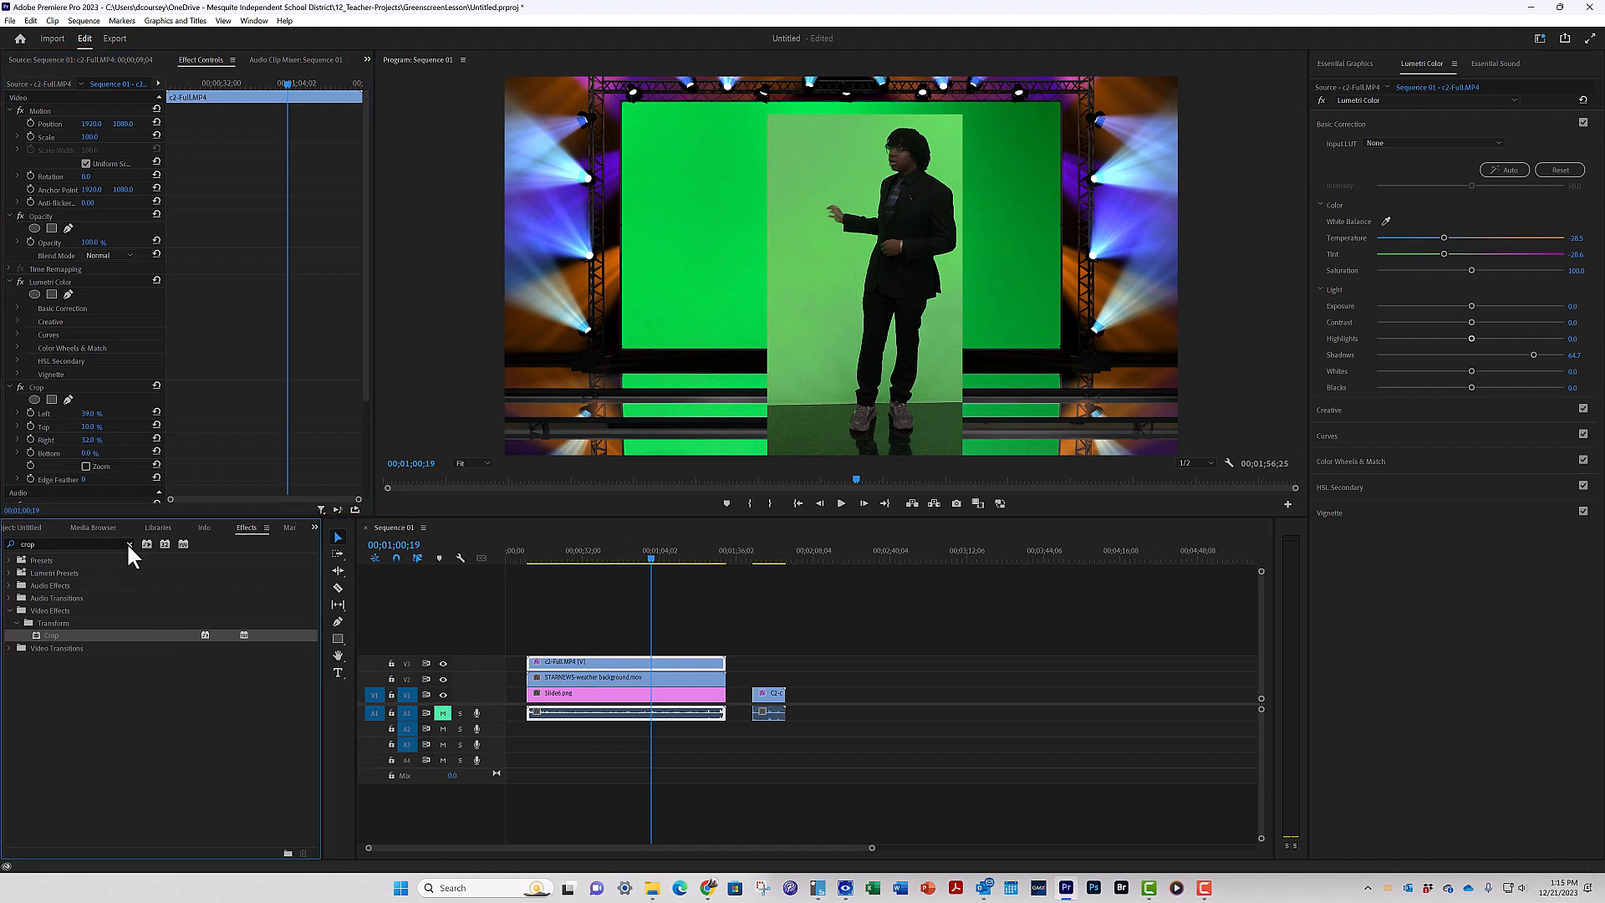
pyautogui.click(129, 545)
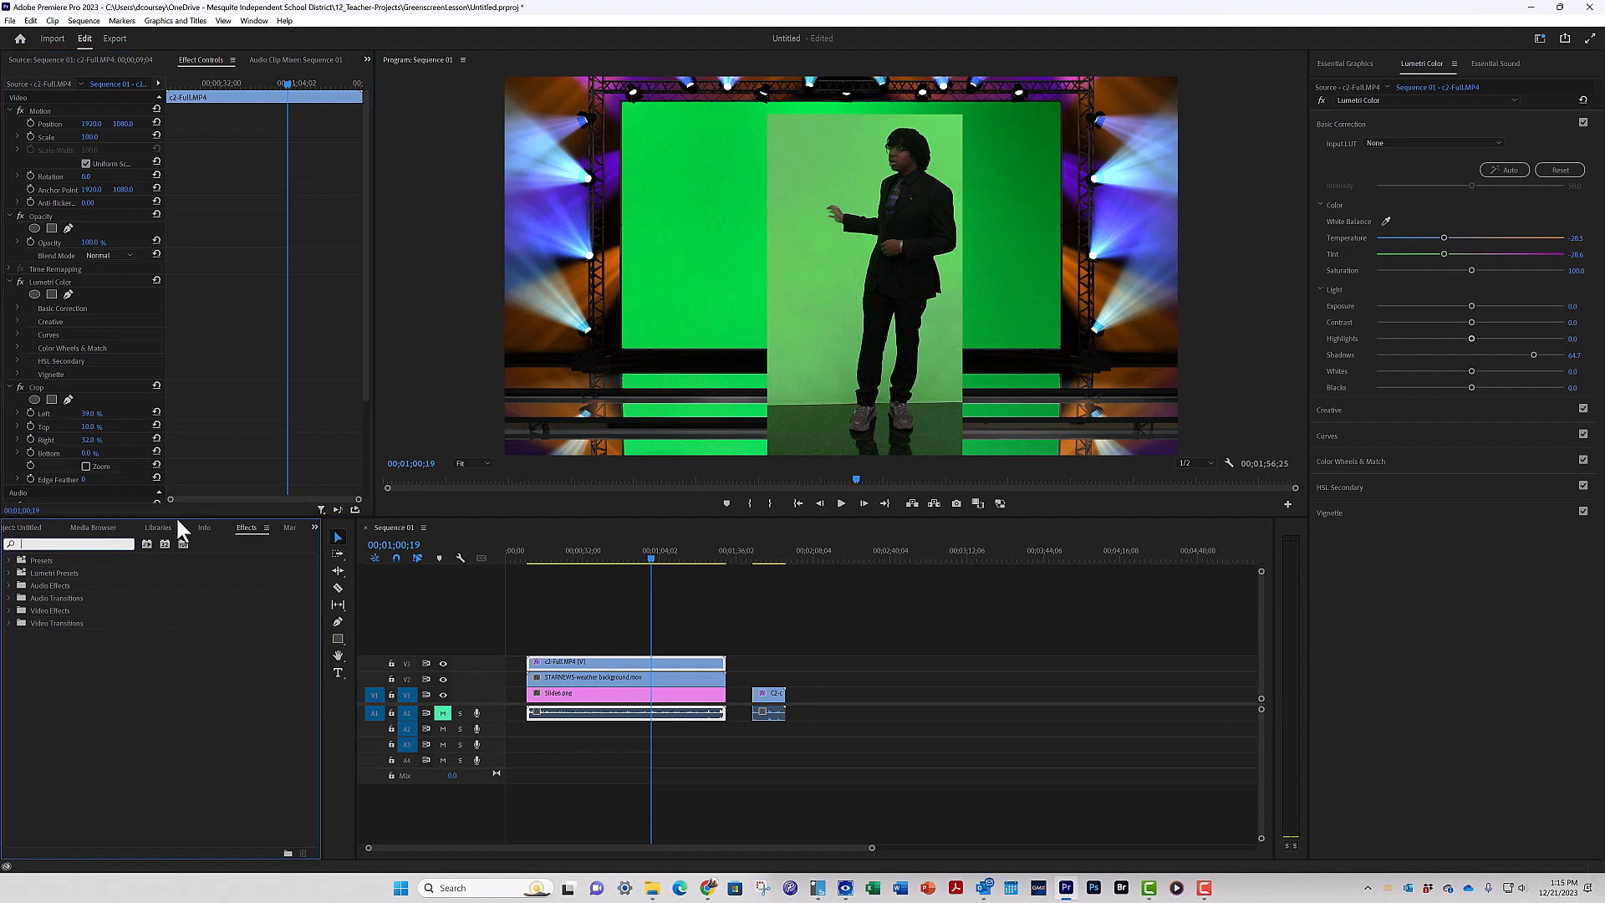
pyautogui.write('ultra')
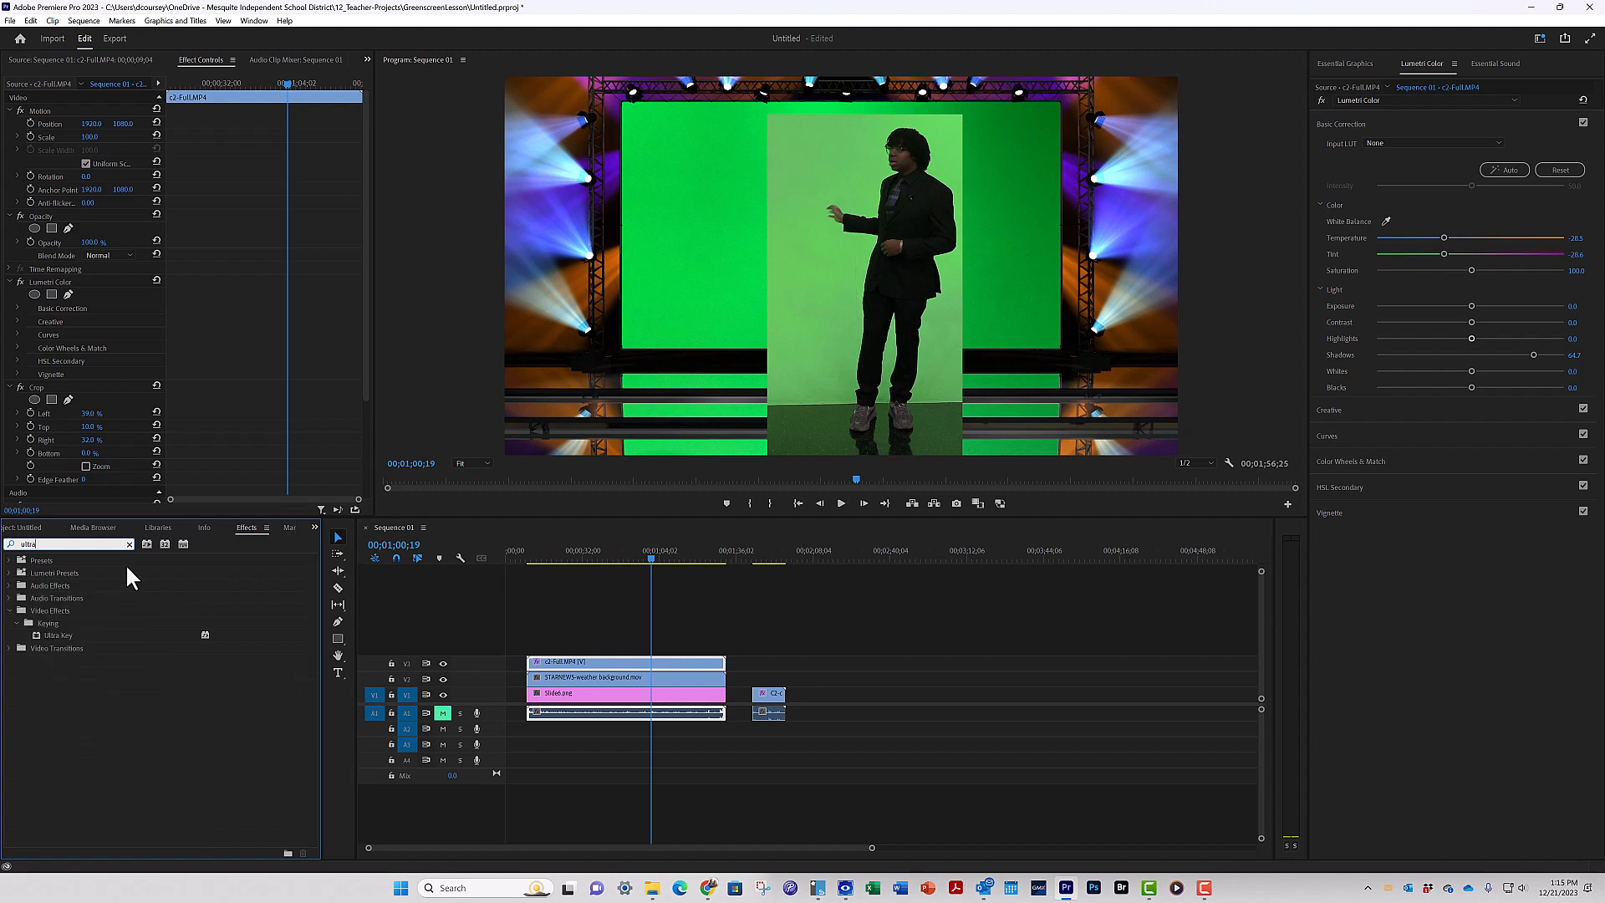
pyautogui.moveTo(56, 635); pyautogui.dragTo(595, 664)
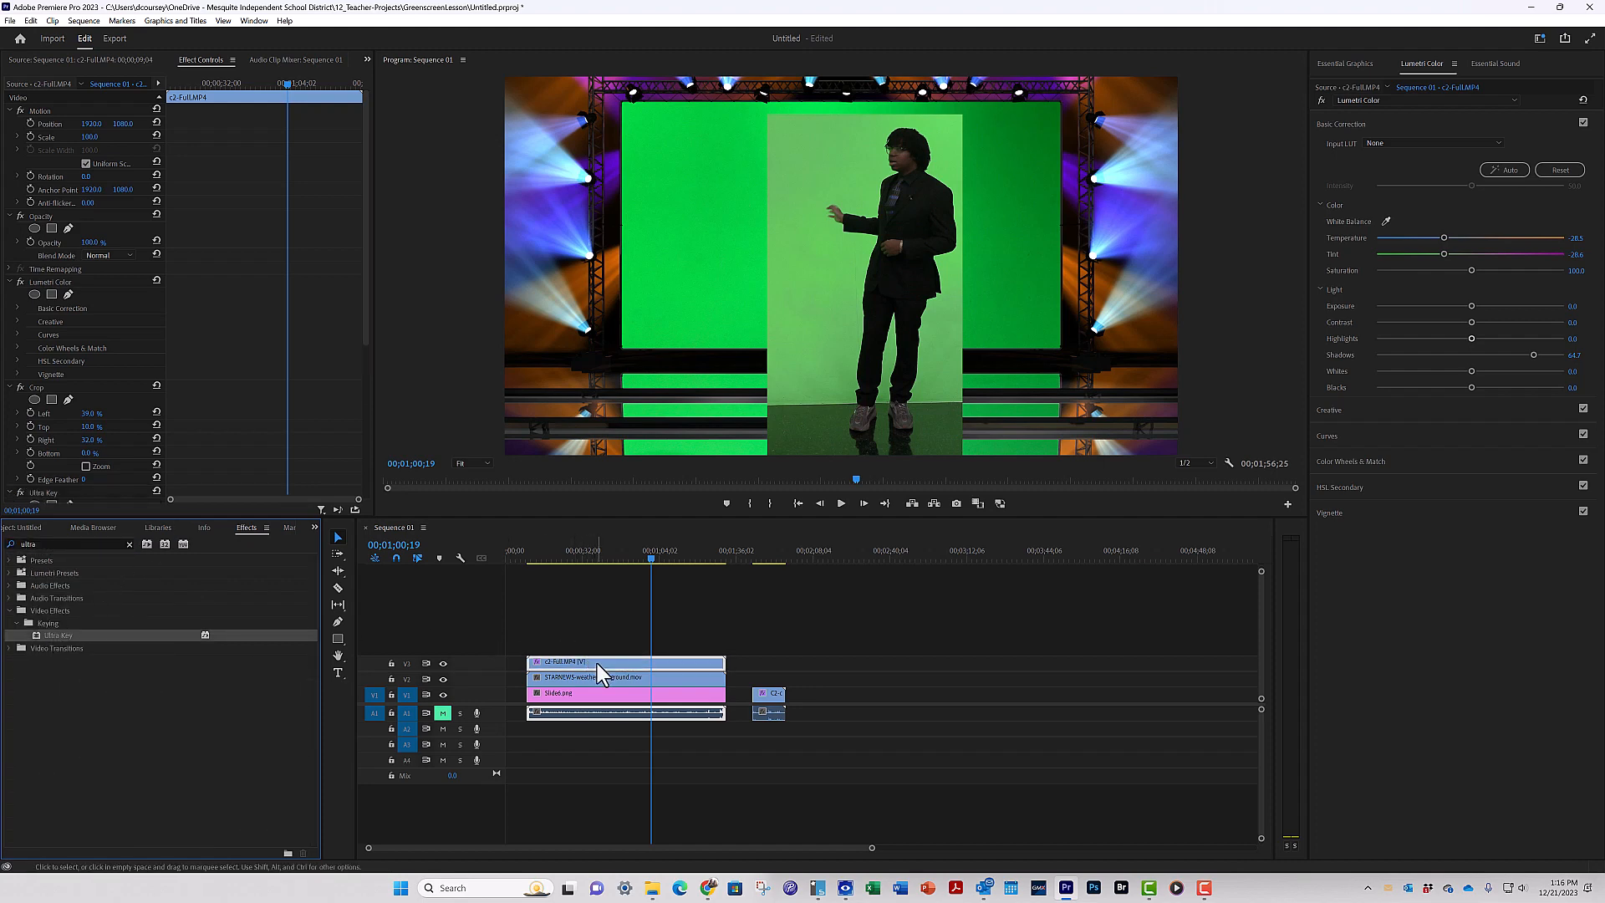
# At 00;00;49;10, toggle the visibility of tracks V3, V2 and V1 to examine what each layer contains.
pyautogui.click(624, 555)
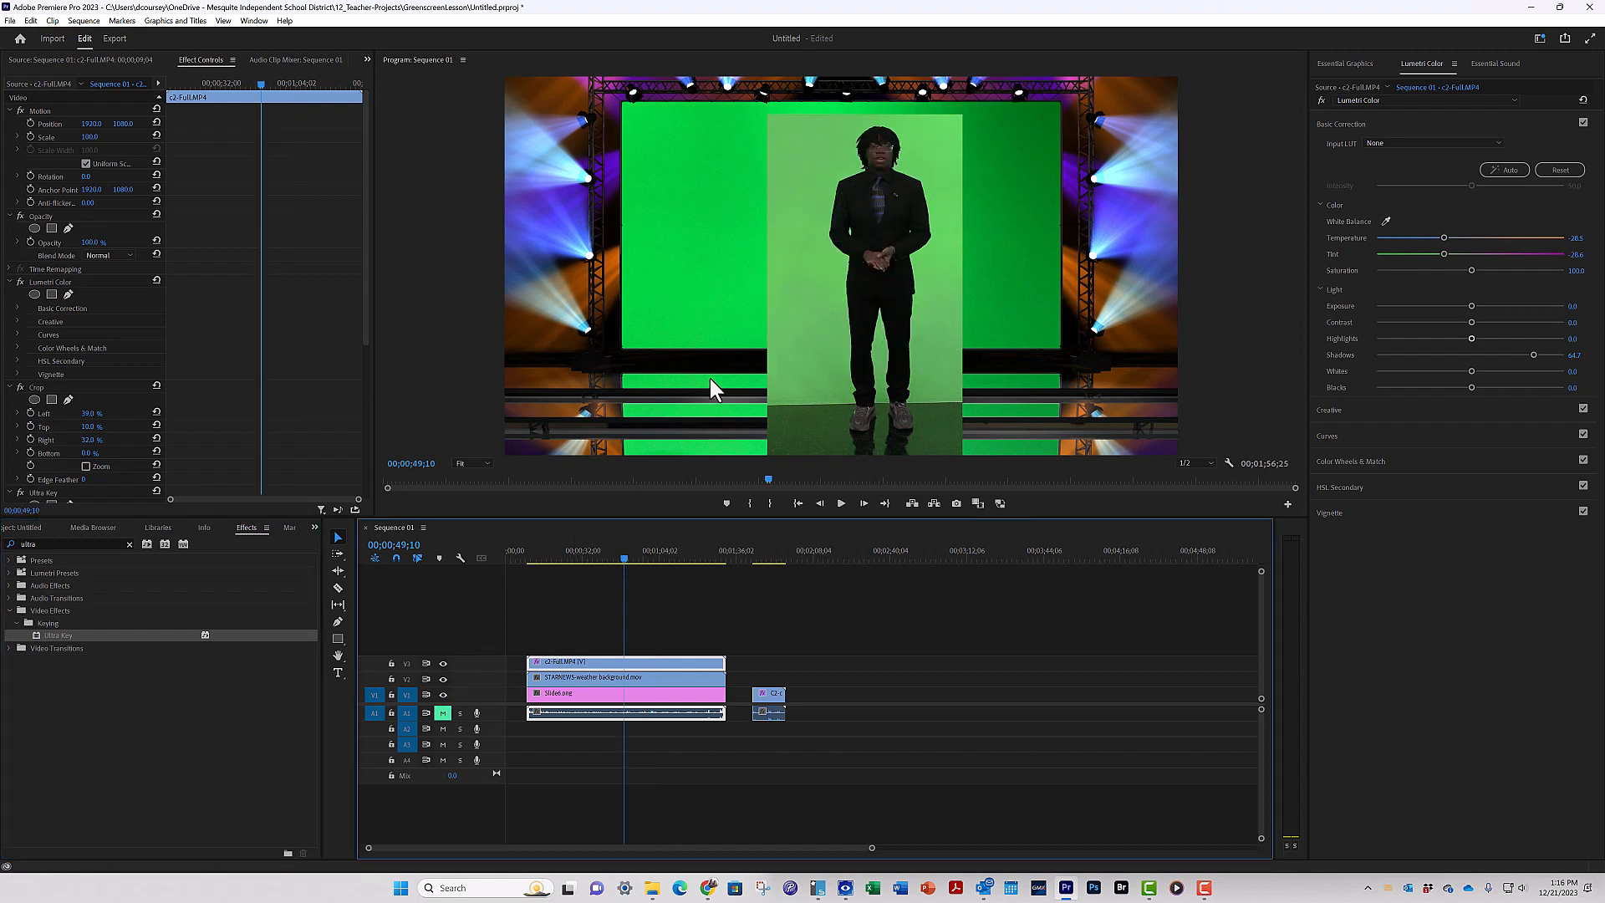
pyautogui.click(443, 663)
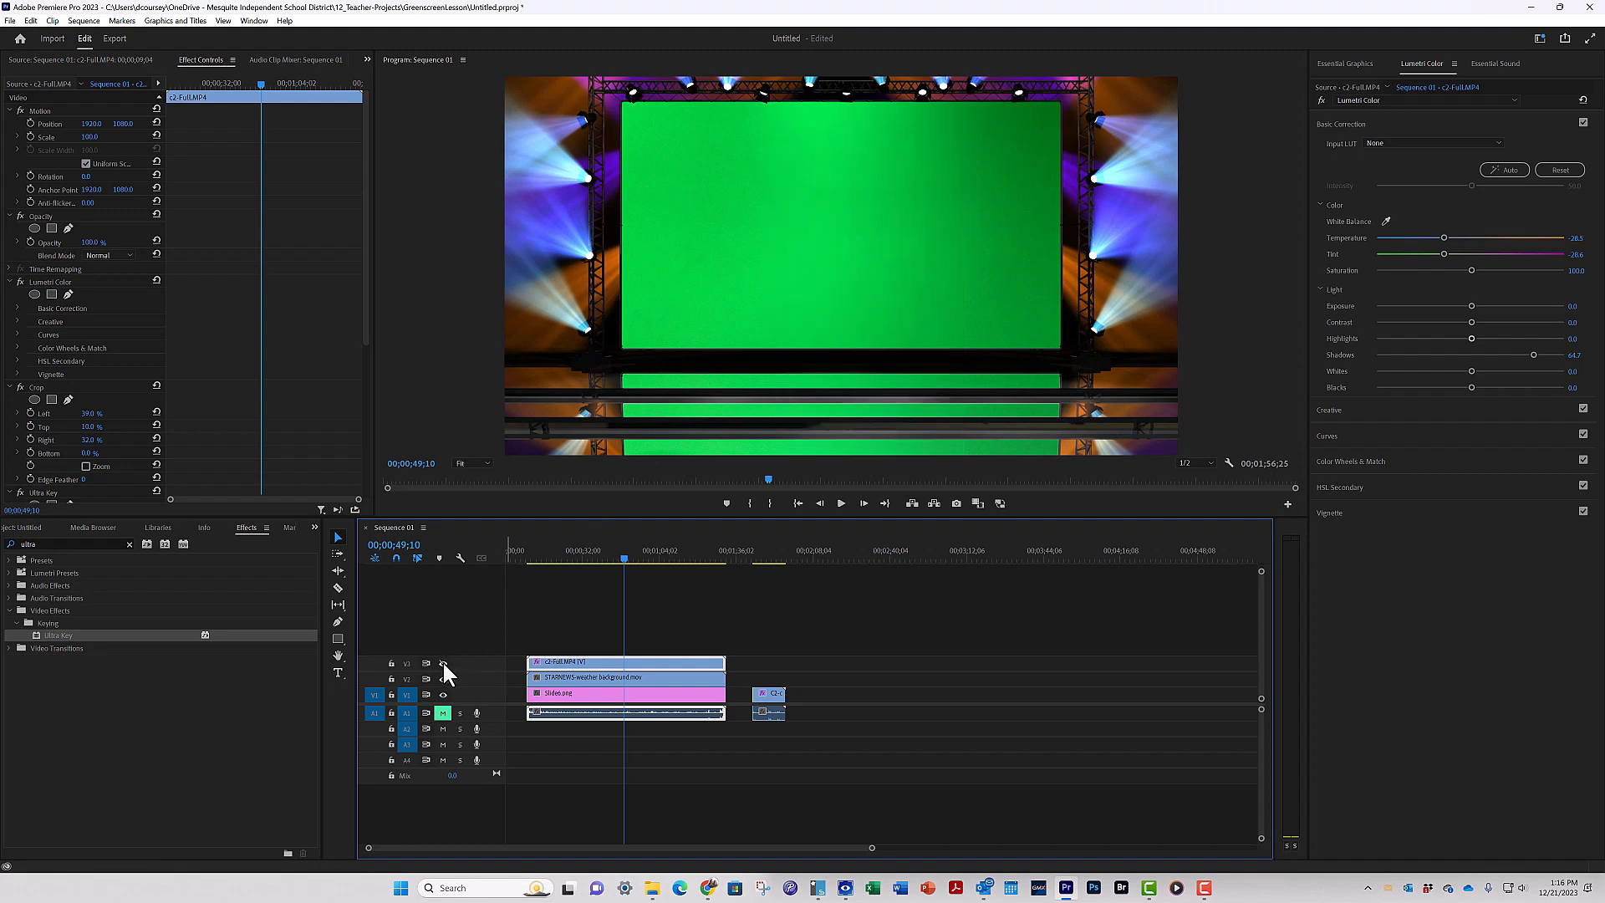
pyautogui.click(443, 663)
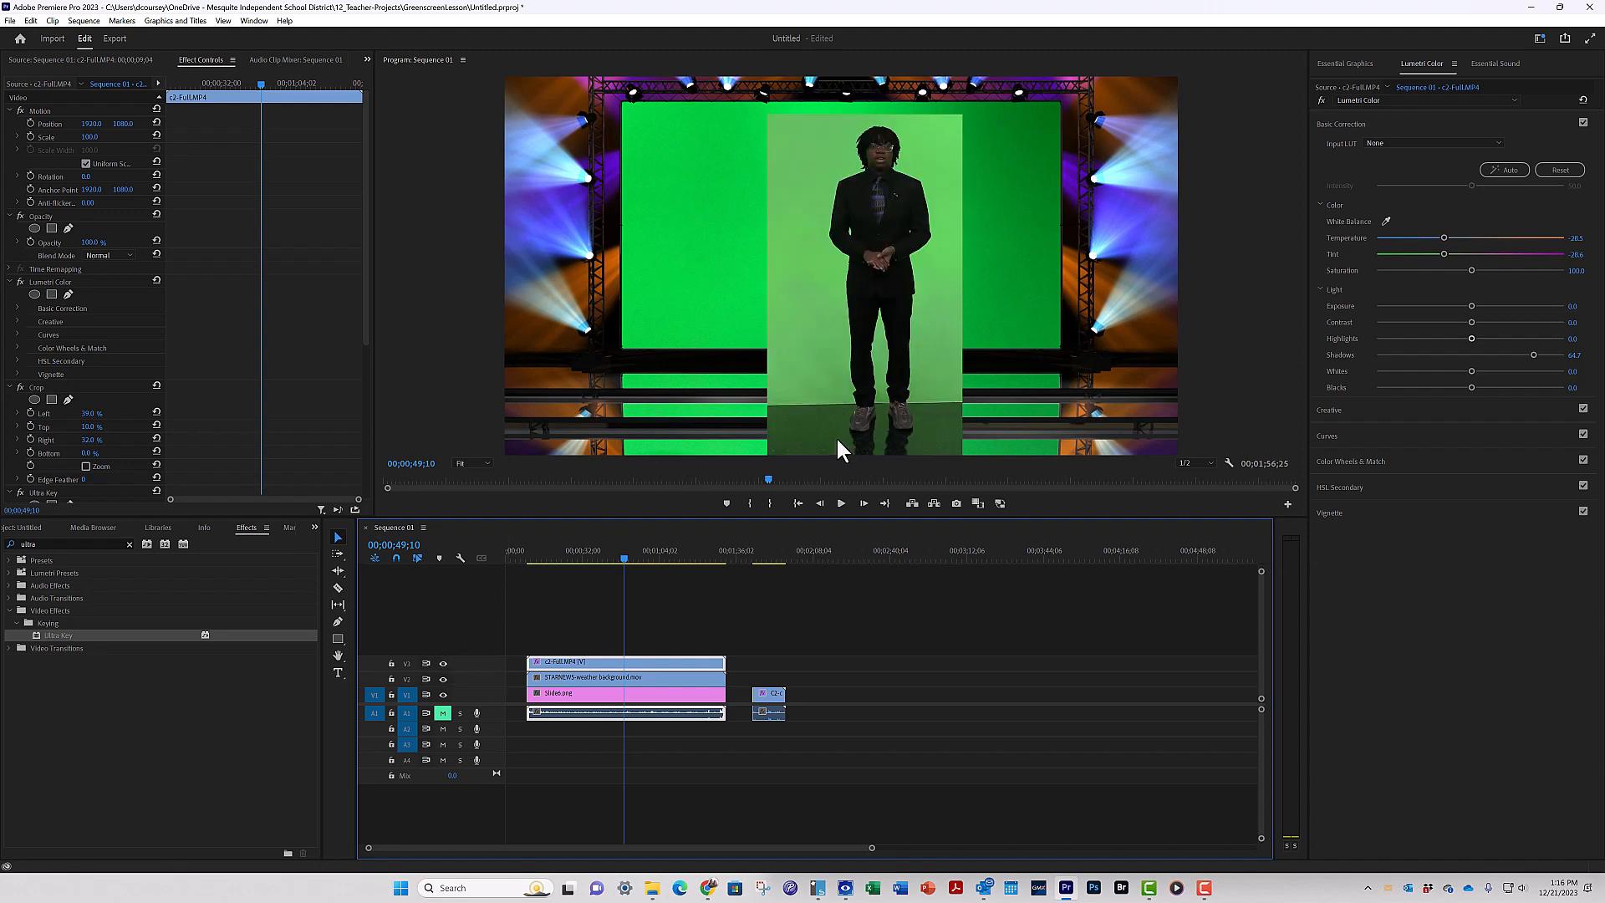
pyautogui.click(558, 682)
pyautogui.click(443, 679)
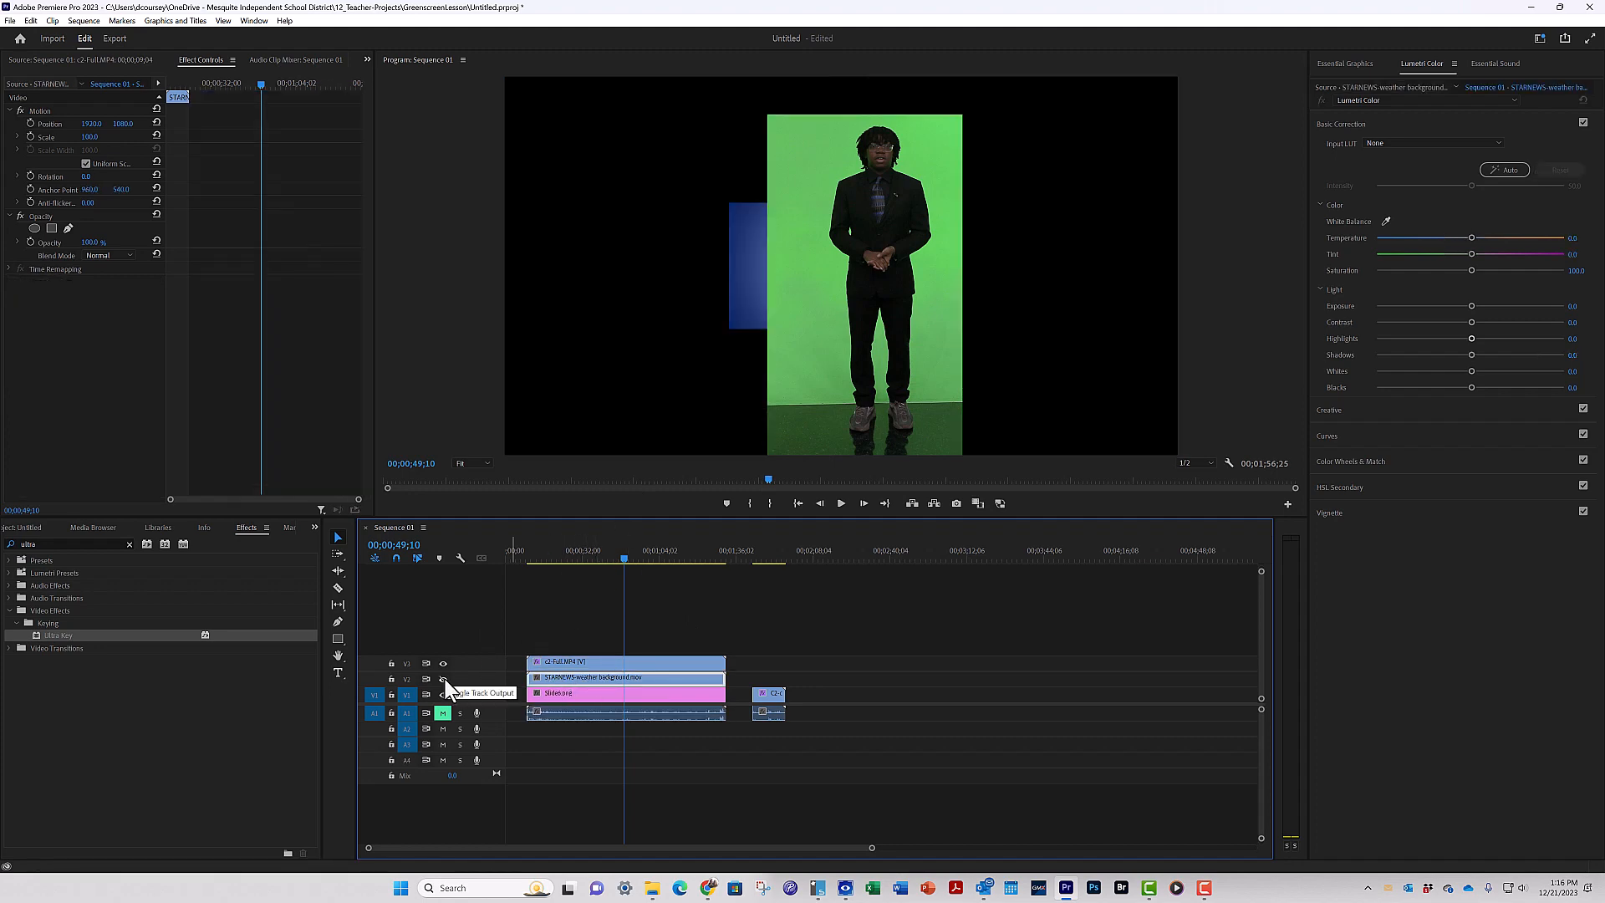
pyautogui.click(444, 695)
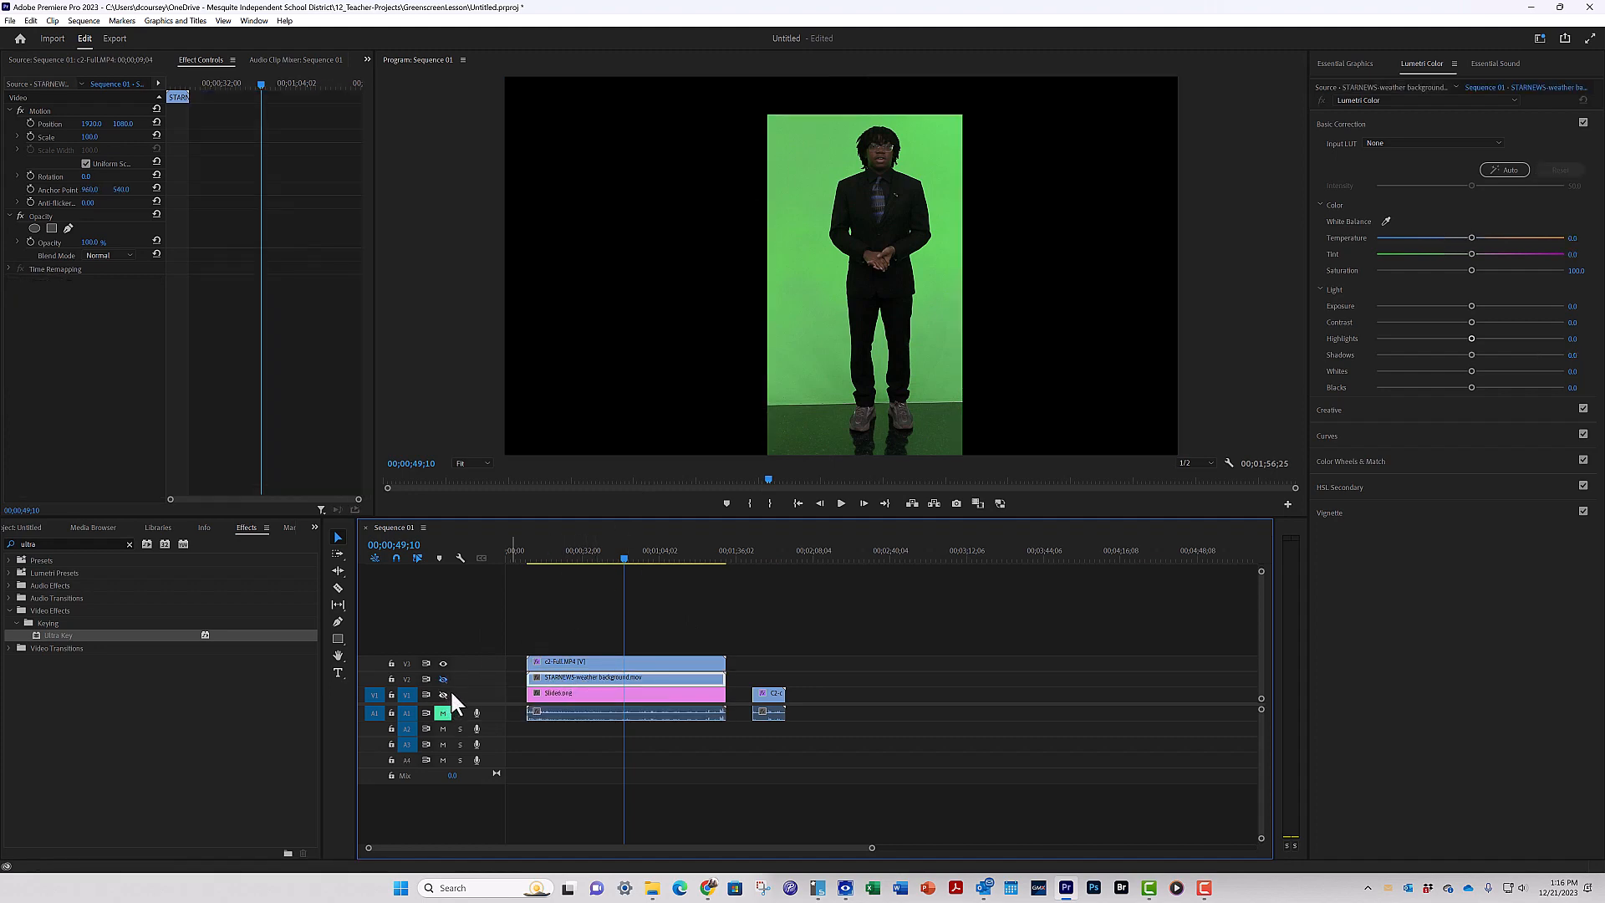
# Set the Ultra Key colour of the c2-Full.MP4 clip by sampling the green beside the presenter.
pyautogui.doubleClick(600, 660)
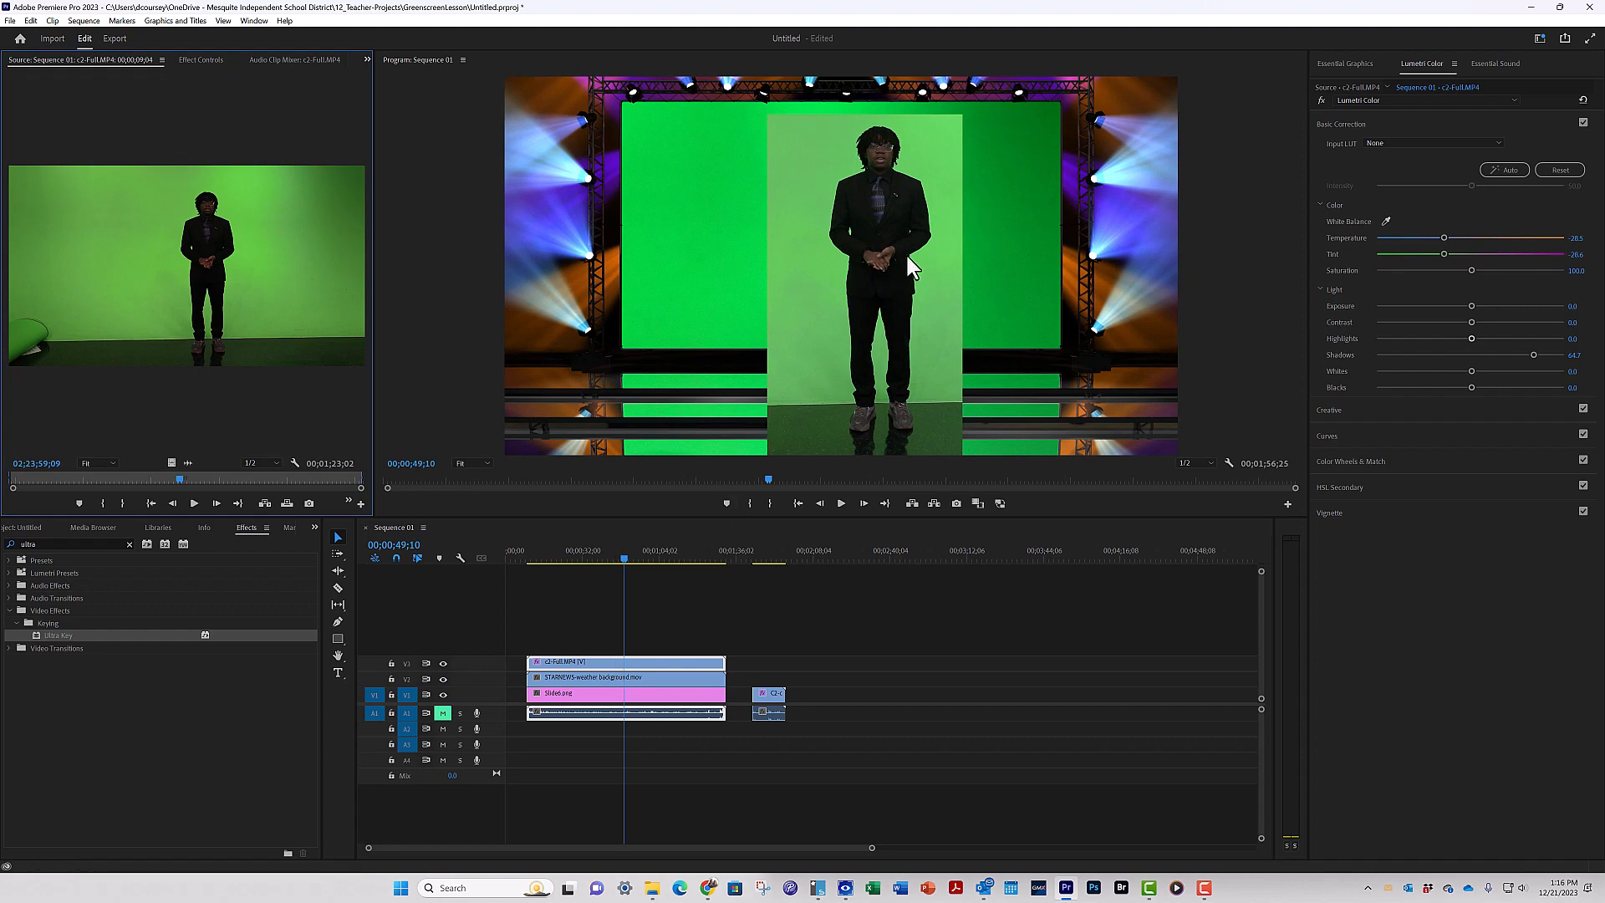
pyautogui.click(193, 60)
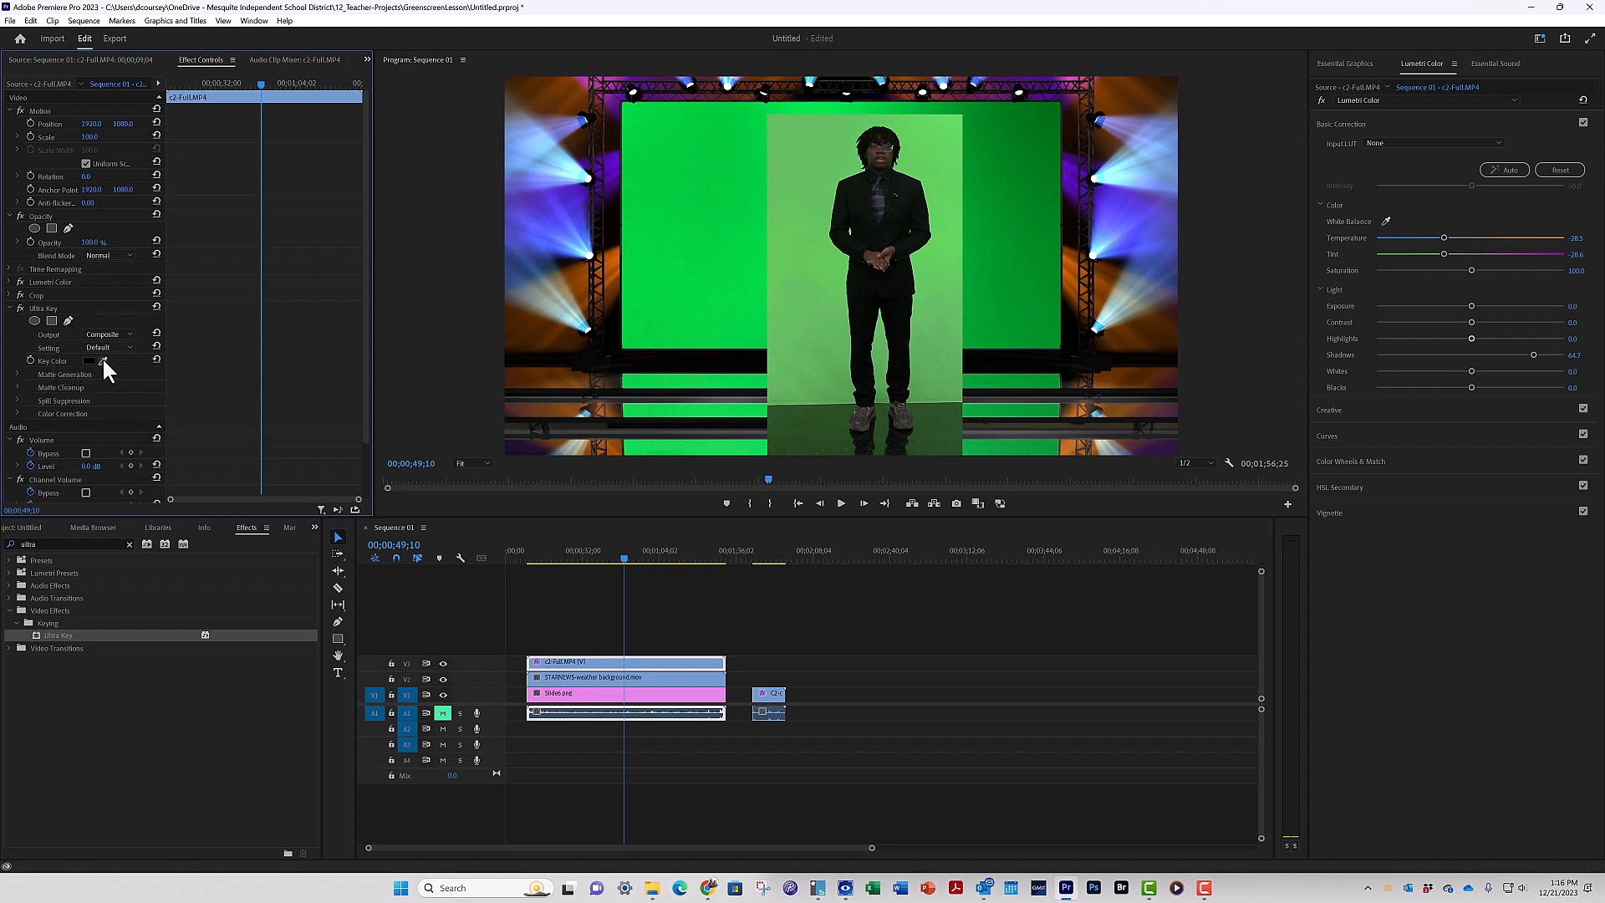
pyautogui.click(103, 360)
pyautogui.click(846, 261)
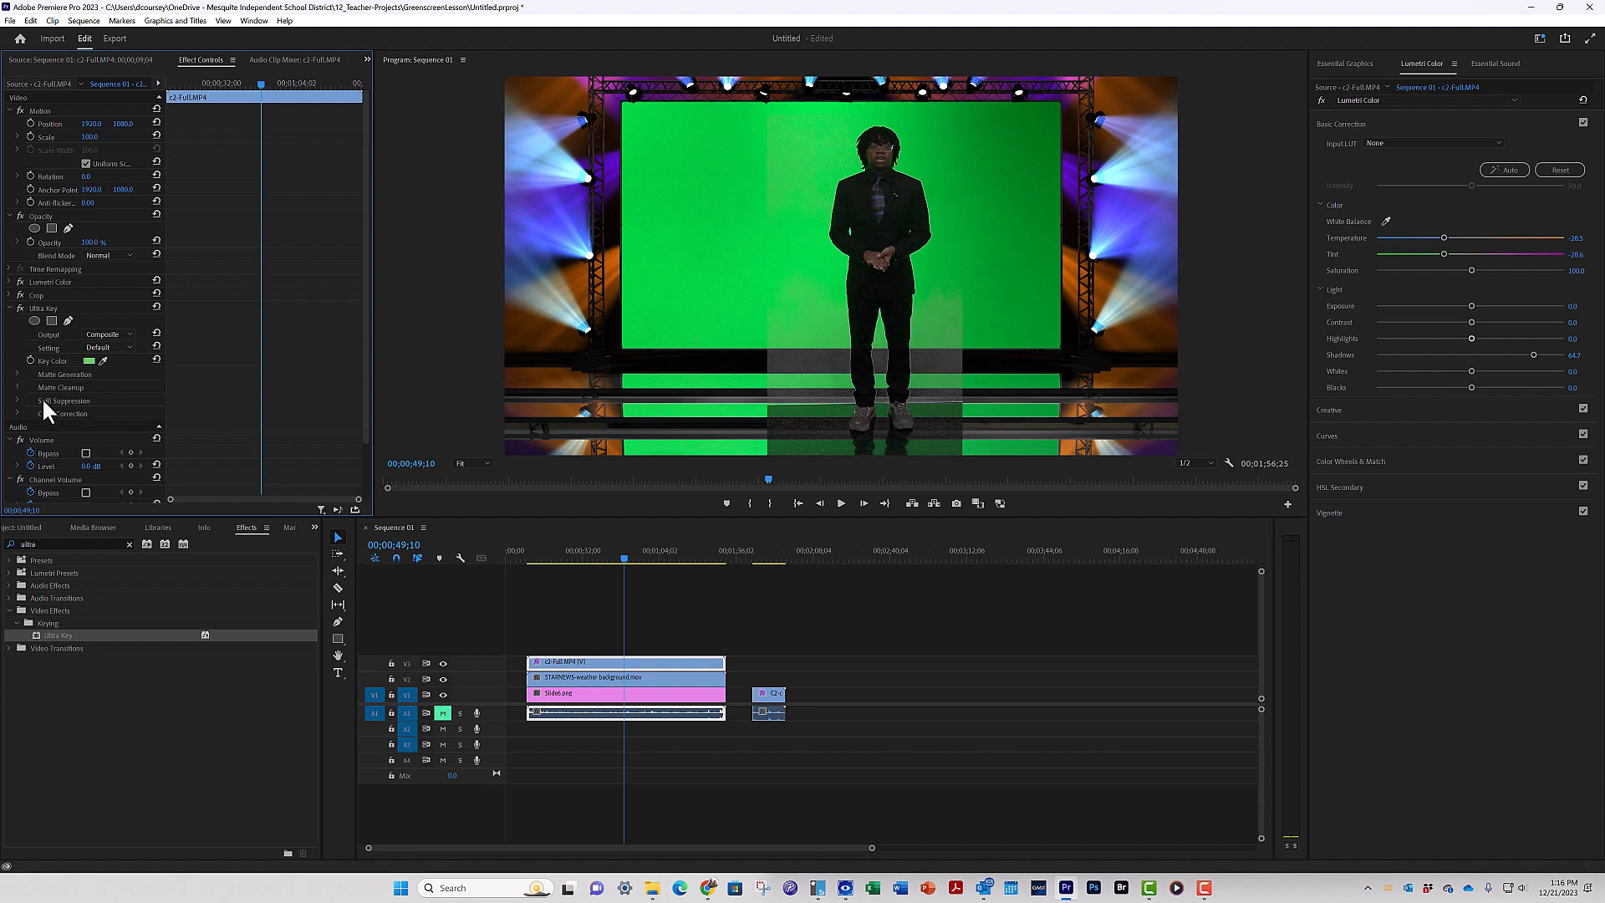
# Set the presenter's Ultra Key Matte Cleanup to Choke 34, Soften 6, Contrast 60 and Mid Point 77.
pyautogui.click(17, 386)
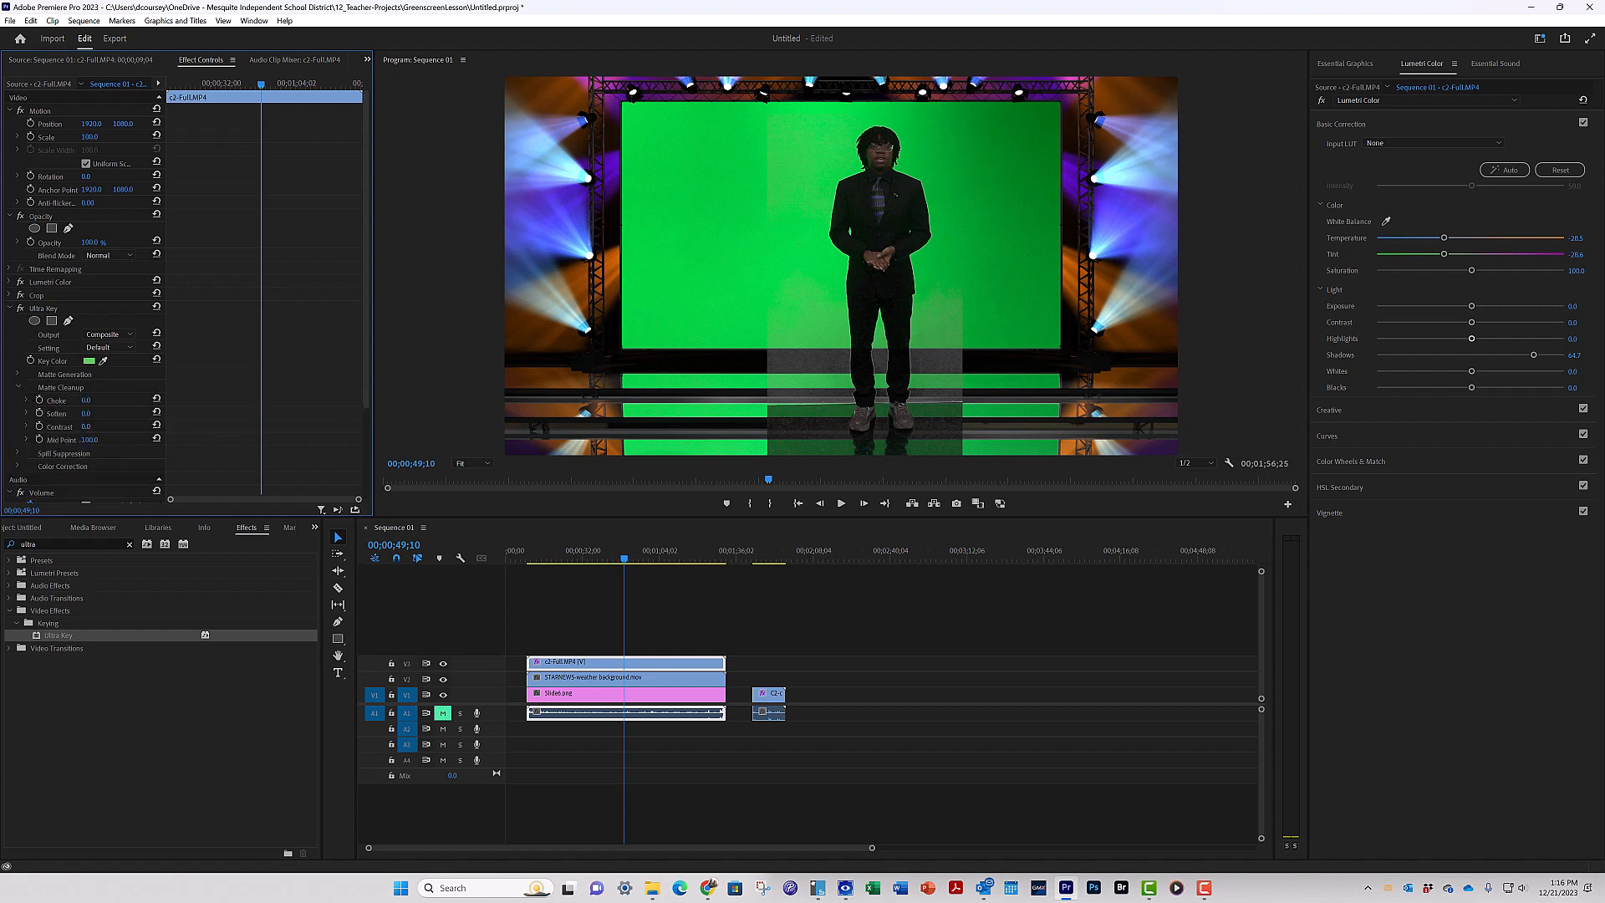
pyautogui.moveTo(89, 440); pyautogui.dragTo(84, 440)
pyautogui.moveTo(86, 401)
pyautogui.mouseDown()
pyautogui.moveTo(155, 401)
pyautogui.moveTo(109, 401)
pyautogui.mouseUp()
pyautogui.moveTo(86, 413); pyautogui.dragTo(108, 440)
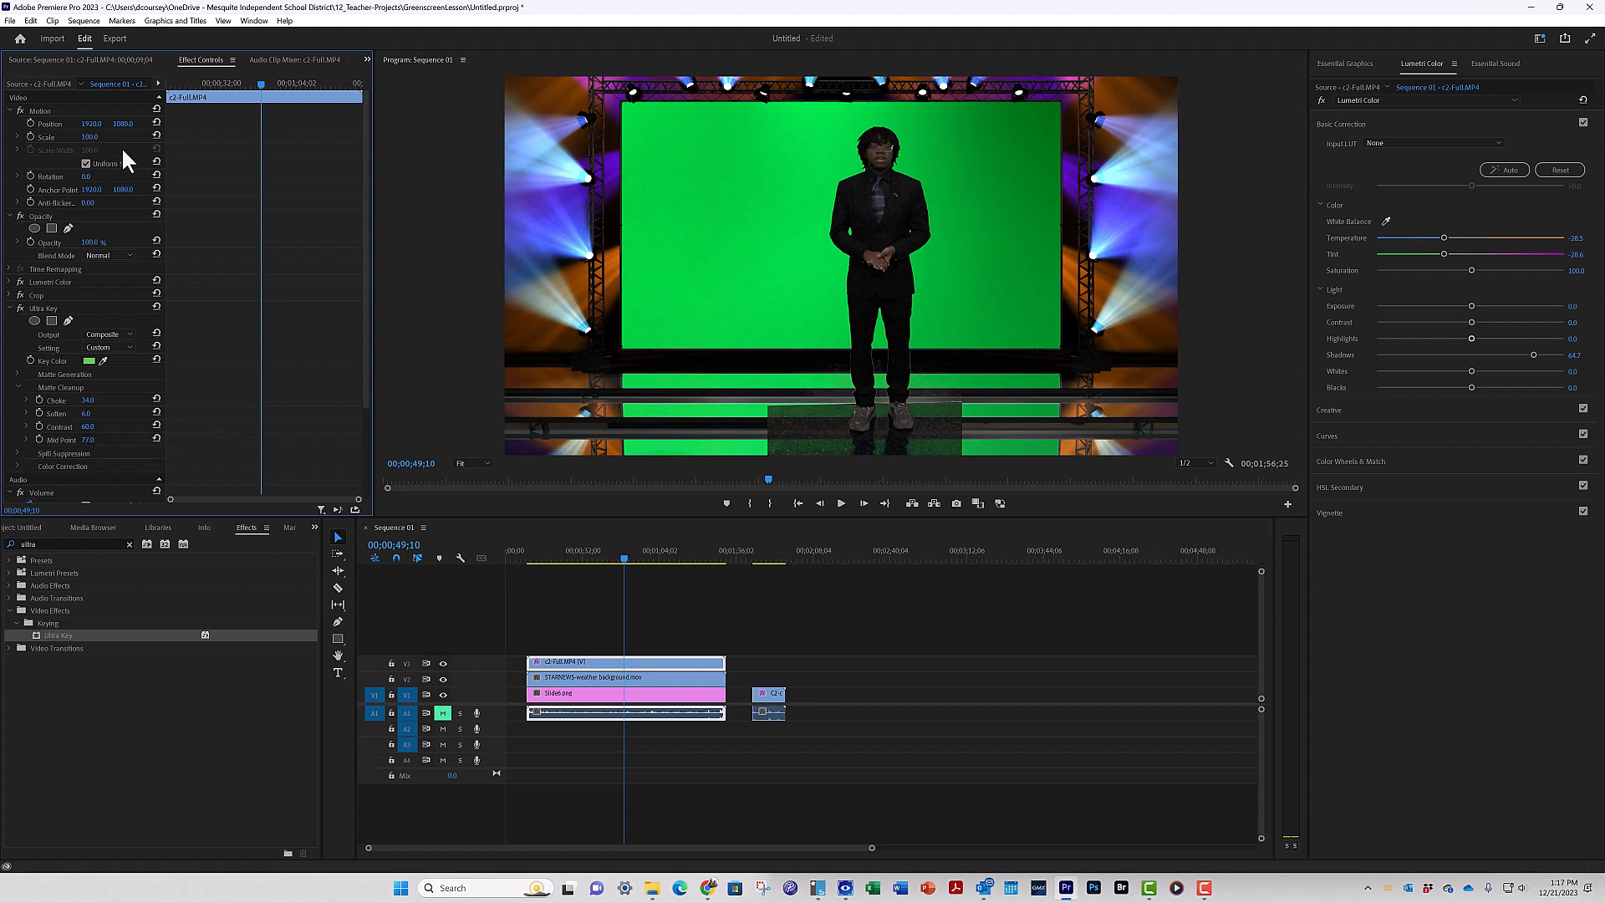
# Scale the presenter to 175, move him to horizontal position 2665 and lower him into frame, checking the placement at 00;00;58;06.
pyautogui.moveTo(87, 138); pyautogui.dragTo(714, 124)
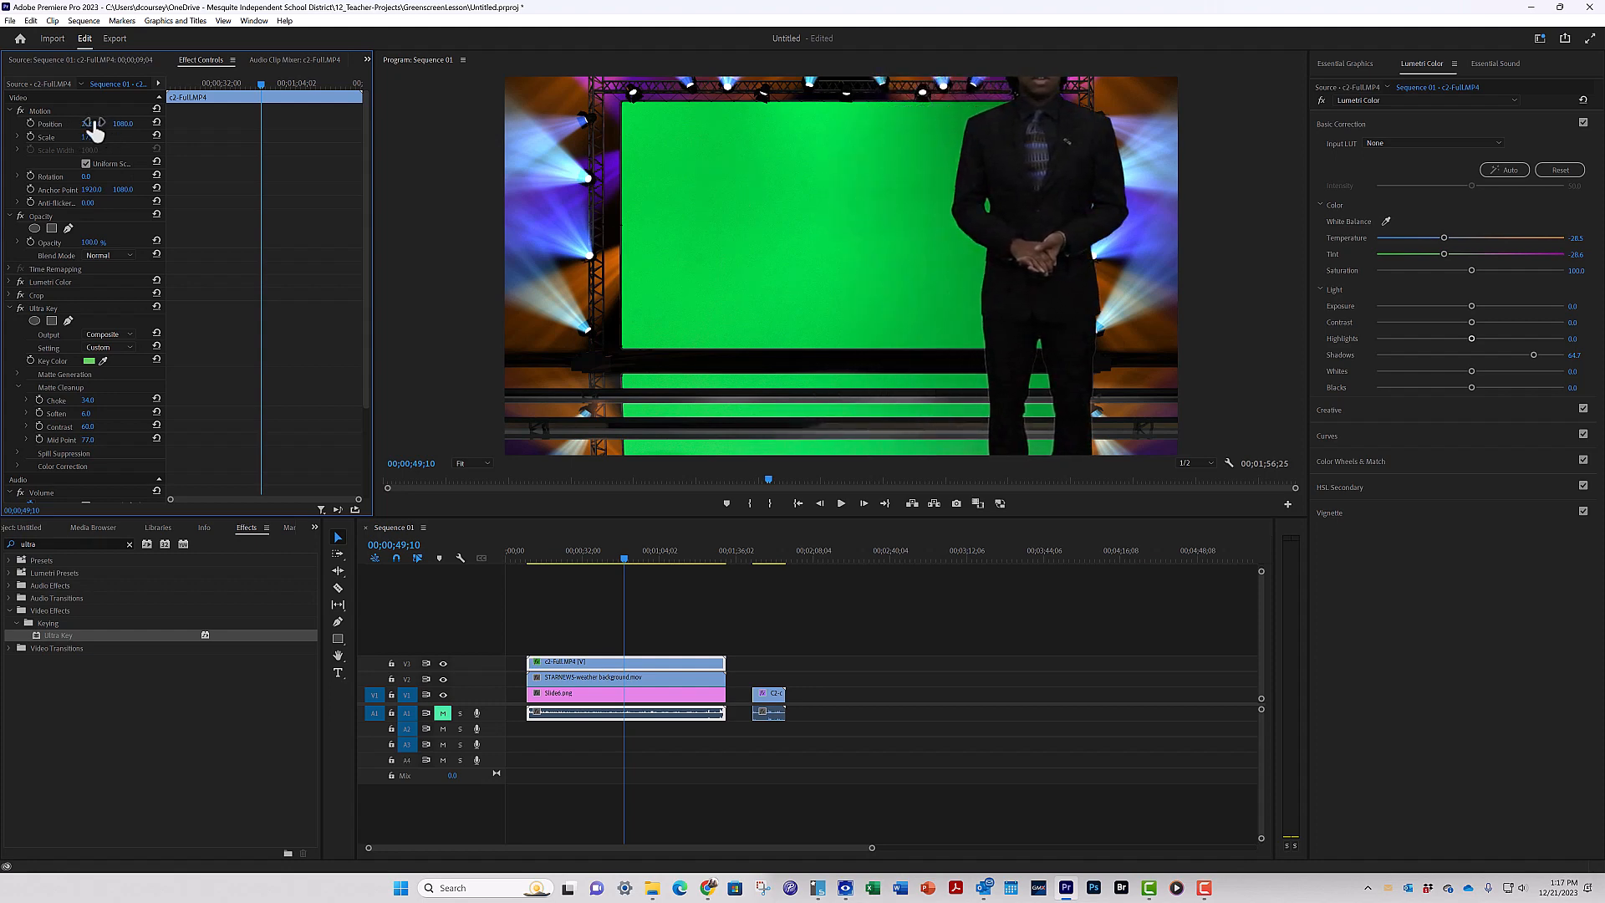
pyautogui.moveTo(120, 123); pyautogui.dragTo(480, 123)
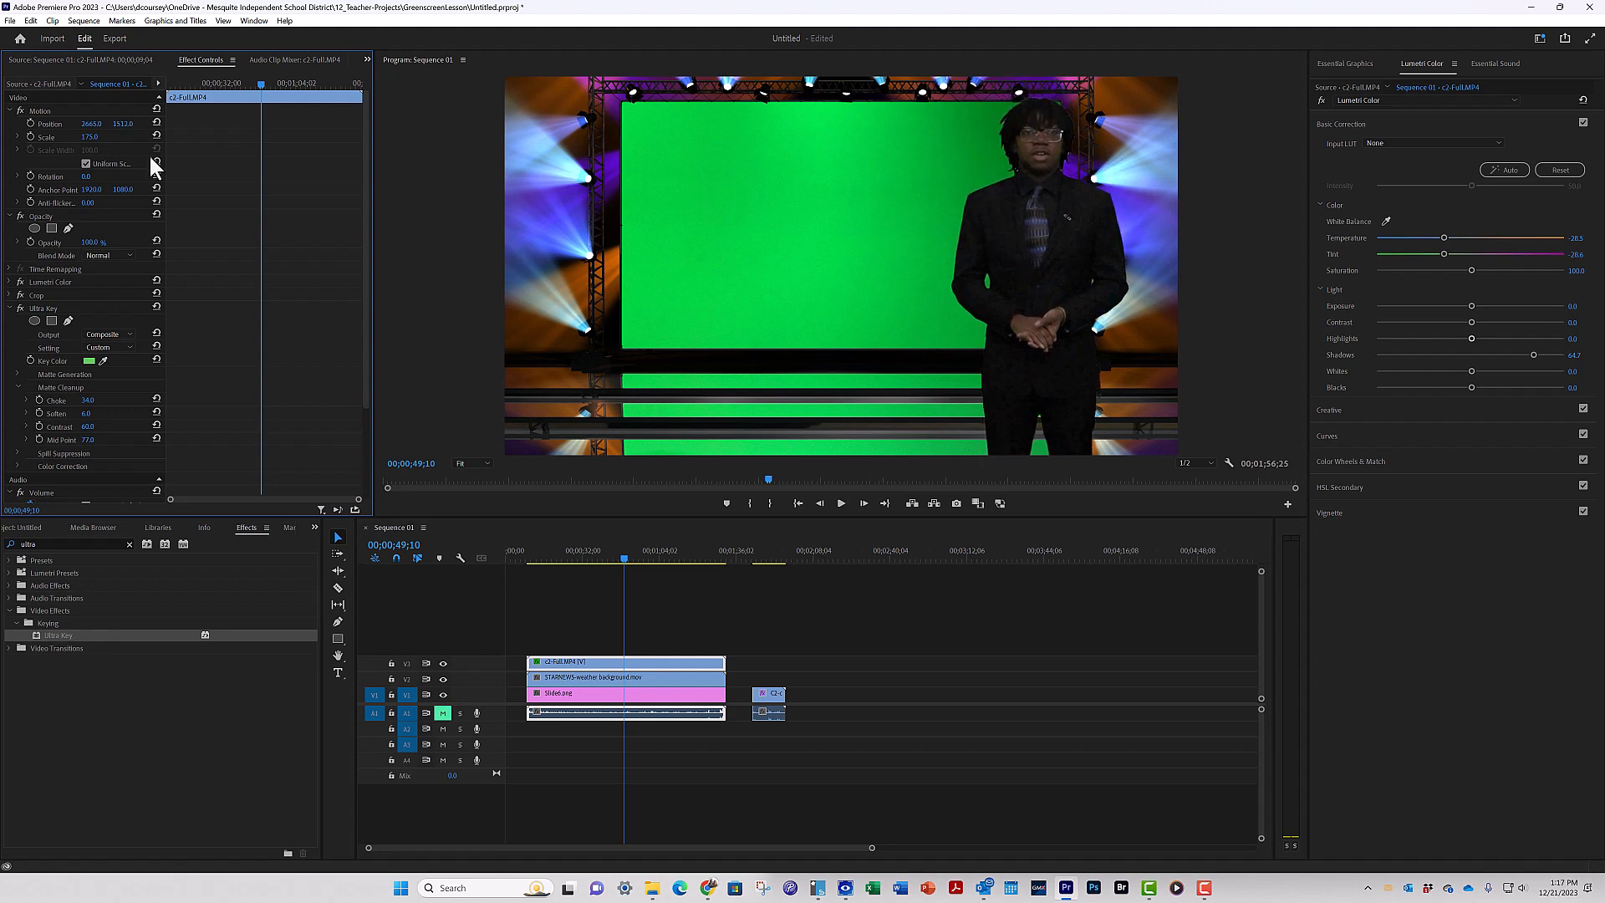
pyautogui.moveTo(542, 548); pyautogui.dragTo(645, 572)
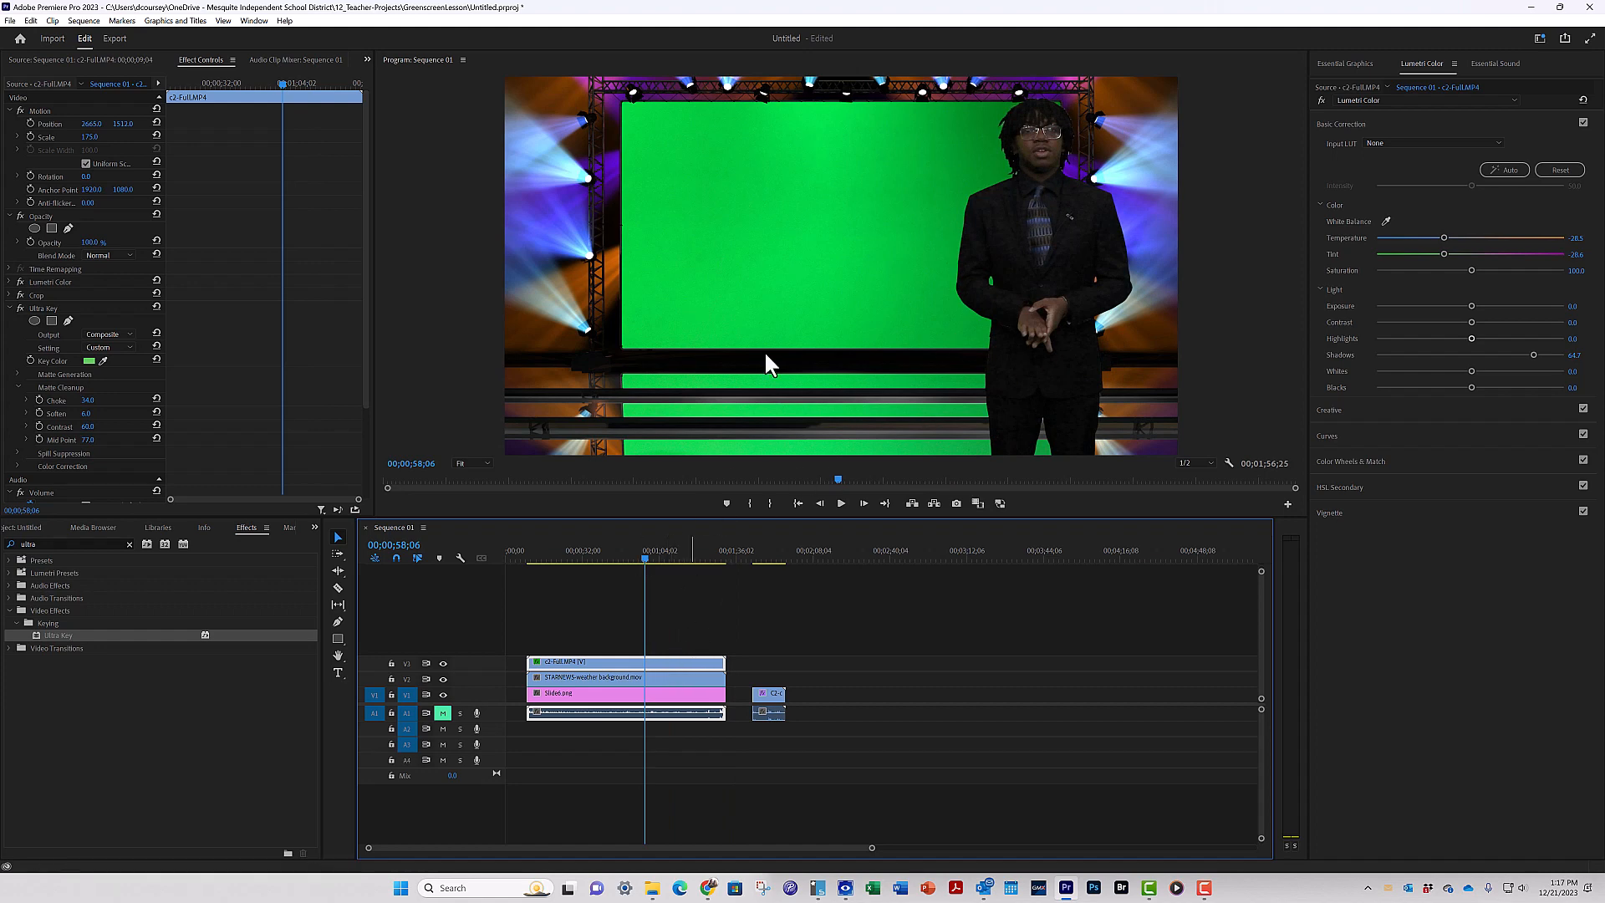
# Scale the STARNEWS-weather background clip on V2 to 116 and move it to position 1806, 1245.
pyautogui.click(611, 680)
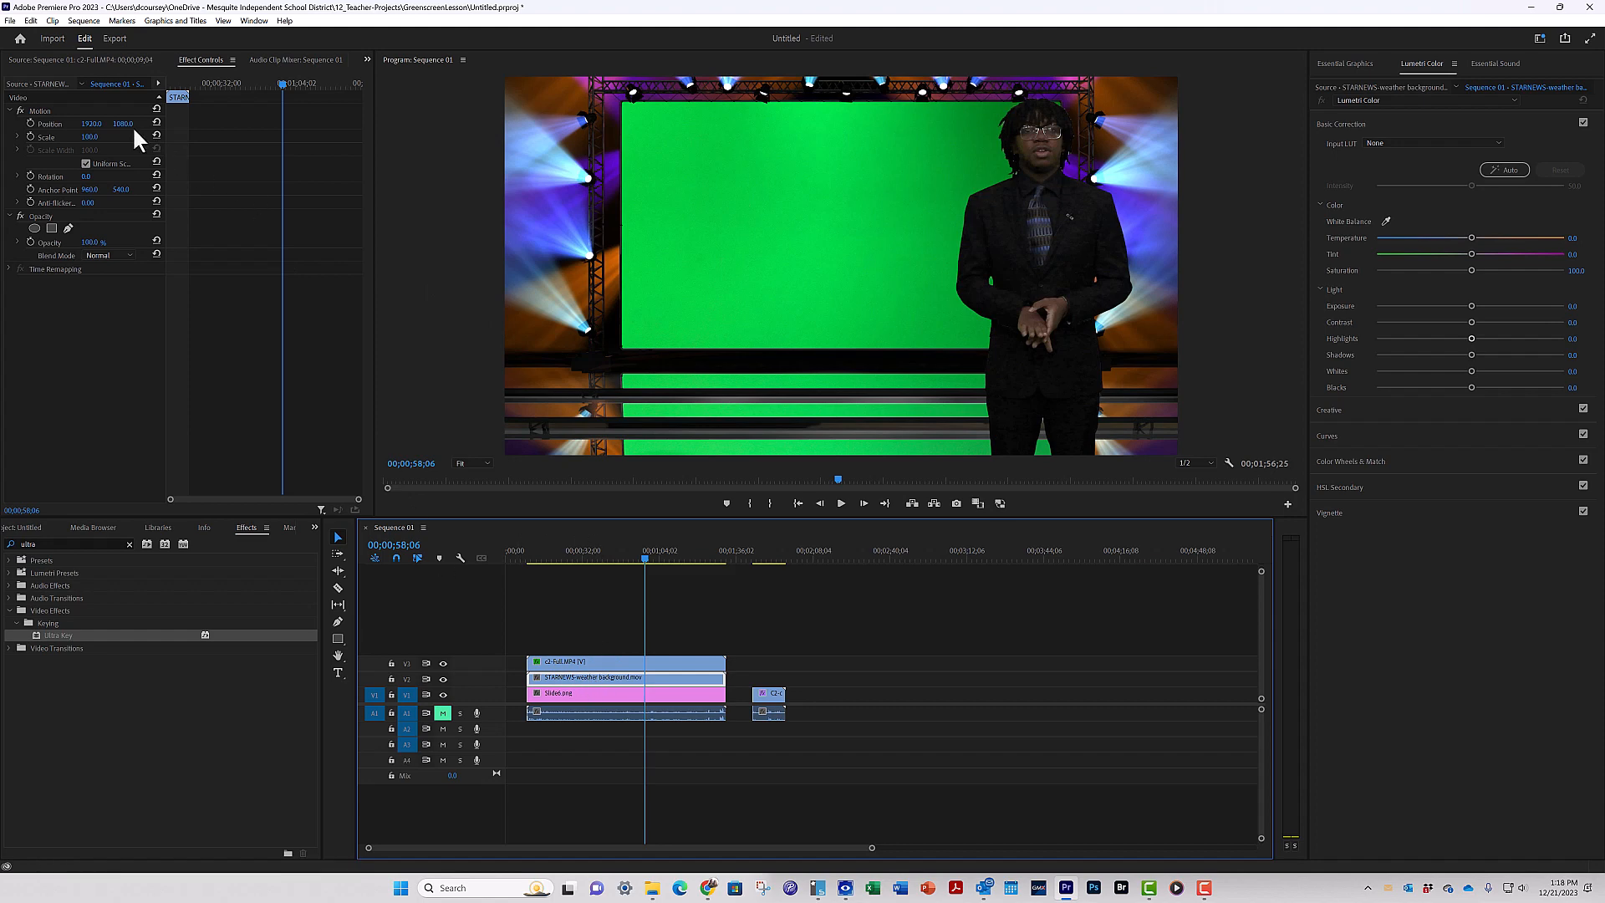
pyautogui.moveTo(91, 138); pyautogui.dragTo(226, 124)
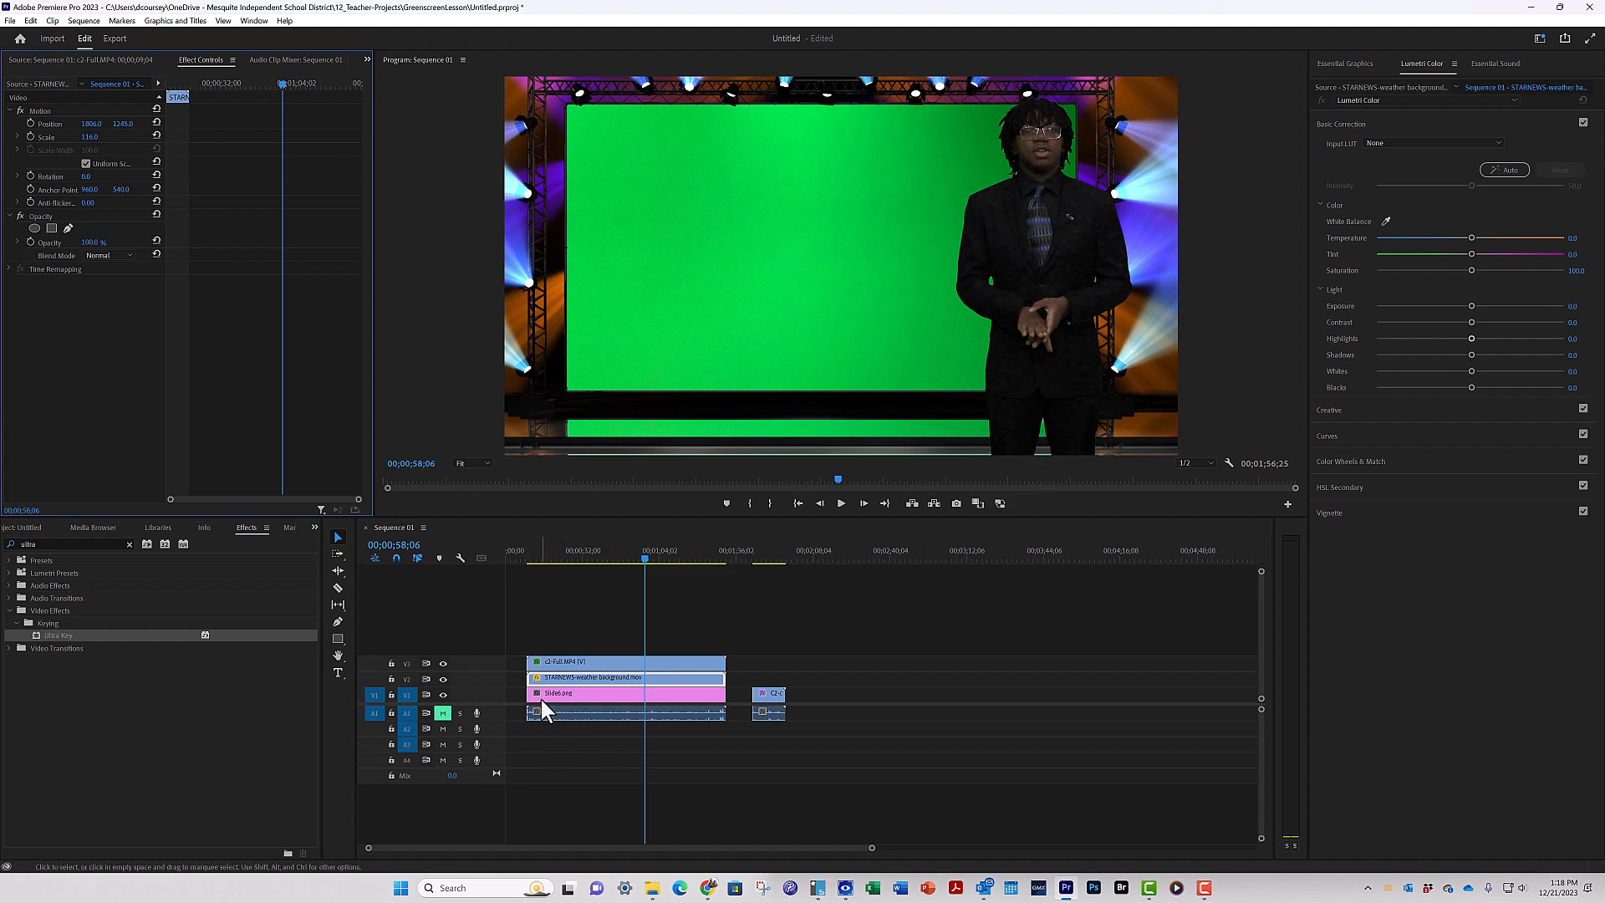
# Check the weather slide with track V2 briefly hidden, and apply Scale to Frame Size to the slide on V1.
pyautogui.click(443, 678)
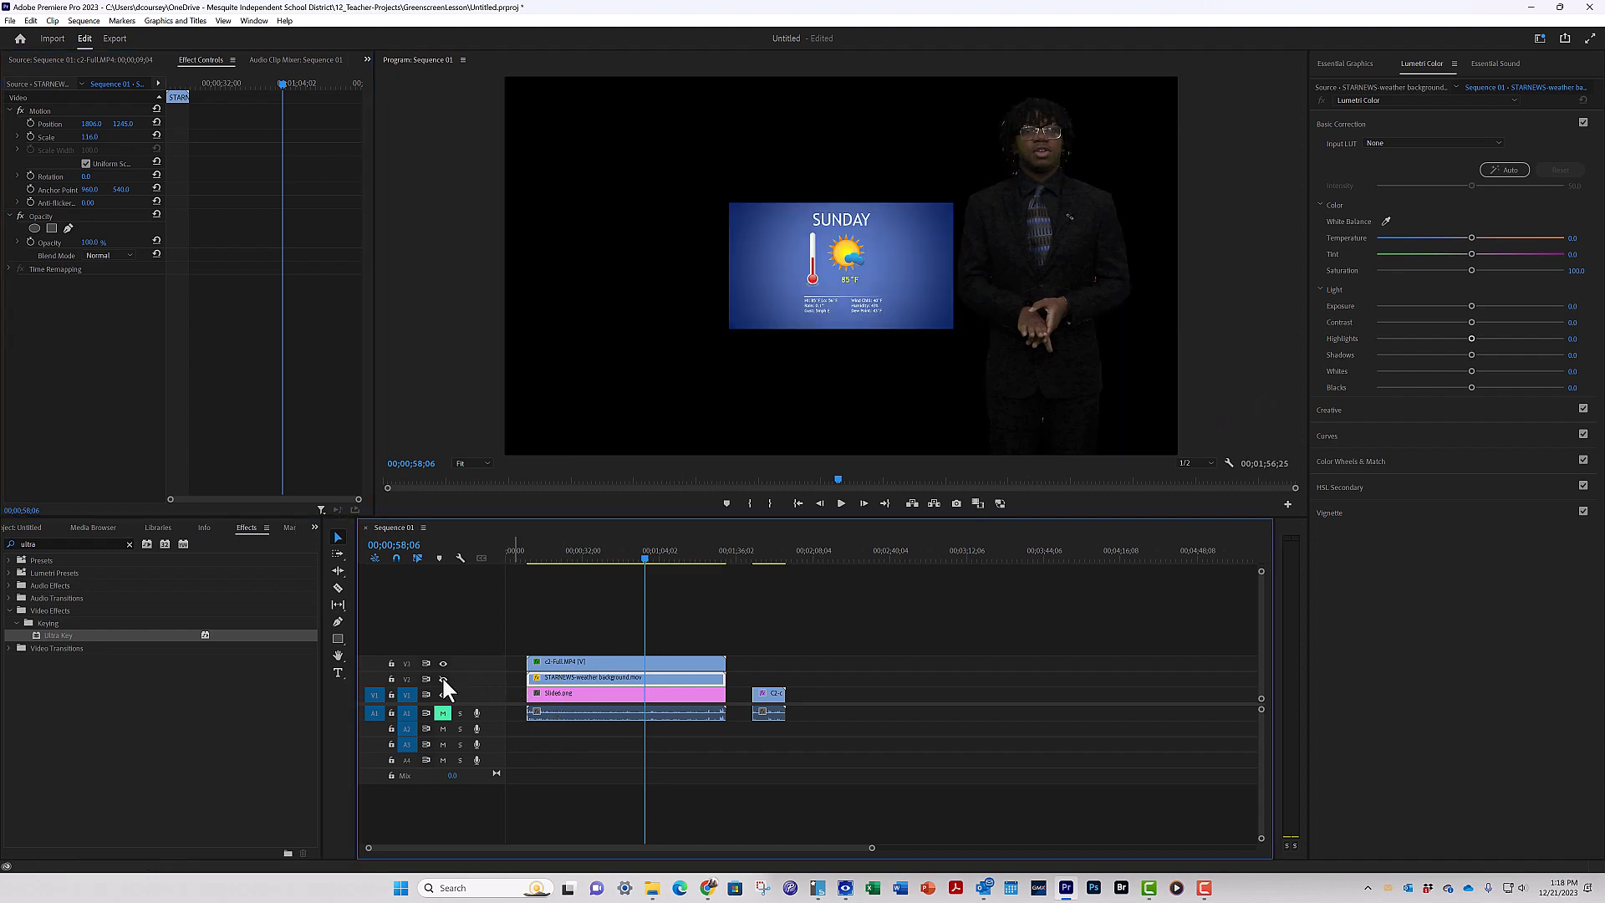
pyautogui.click(442, 678)
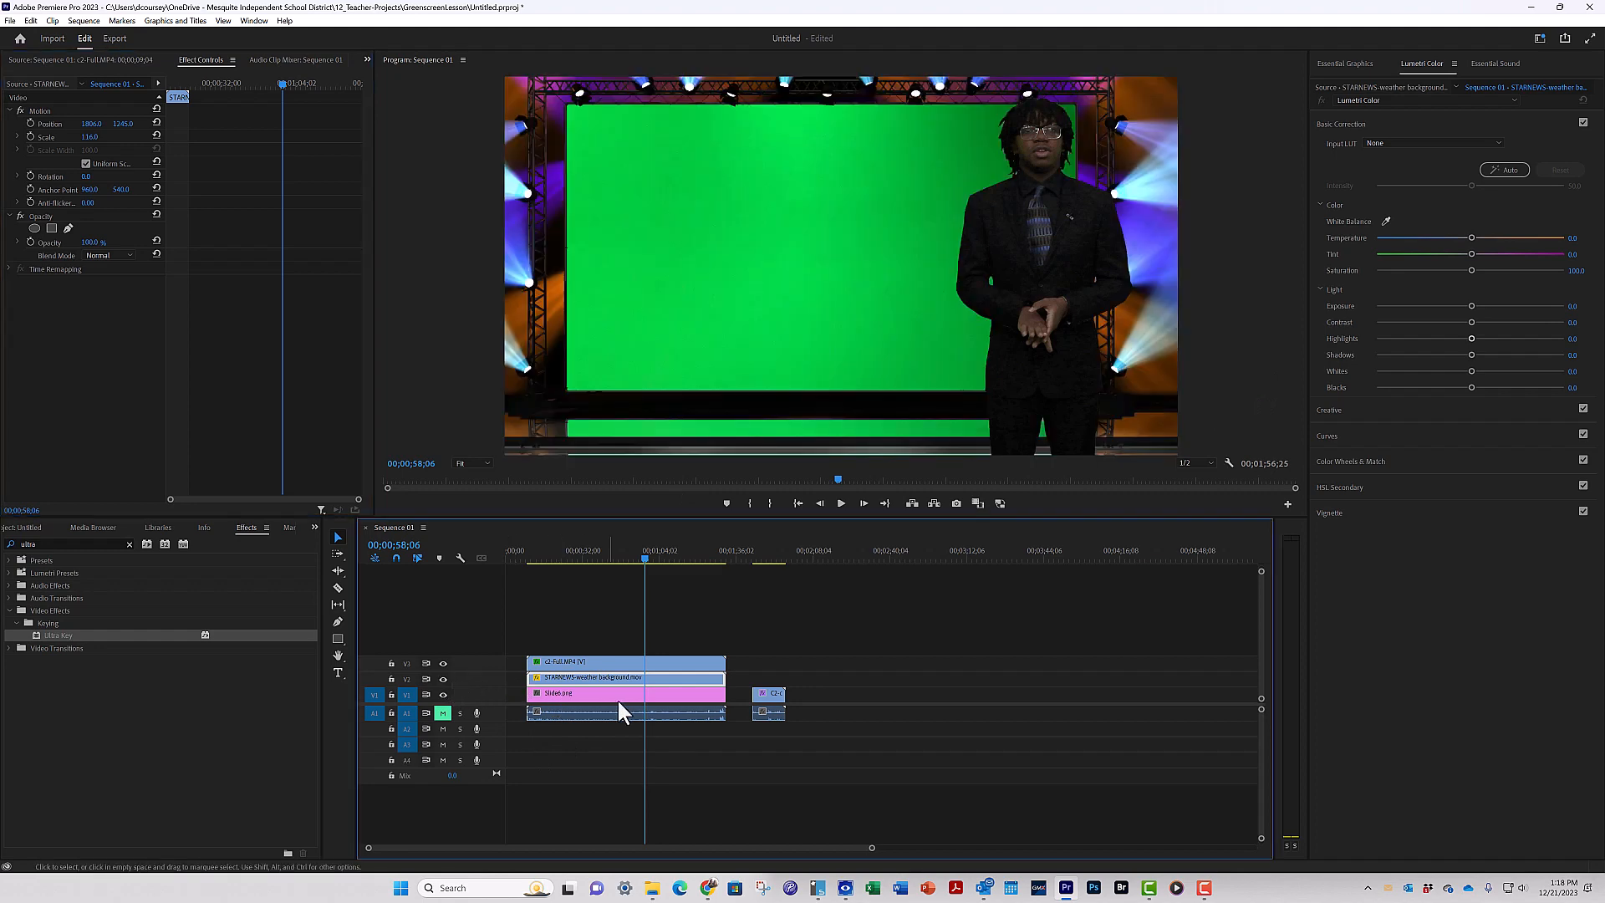
pyautogui.click(592, 695)
pyautogui.rightClick(592, 696)
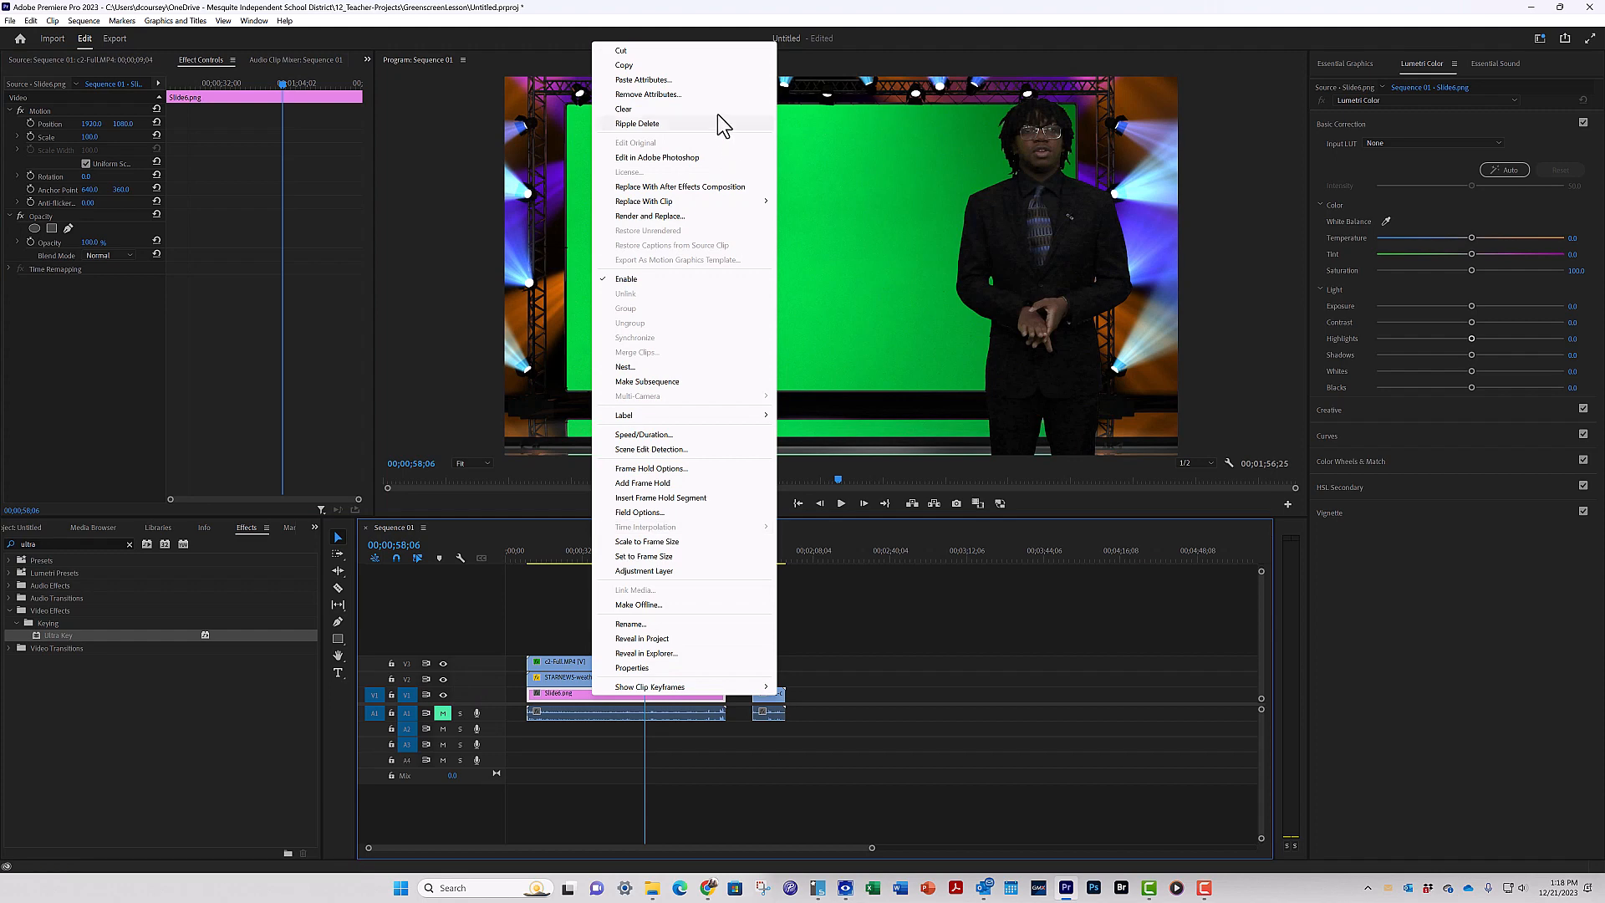
pyautogui.click(670, 542)
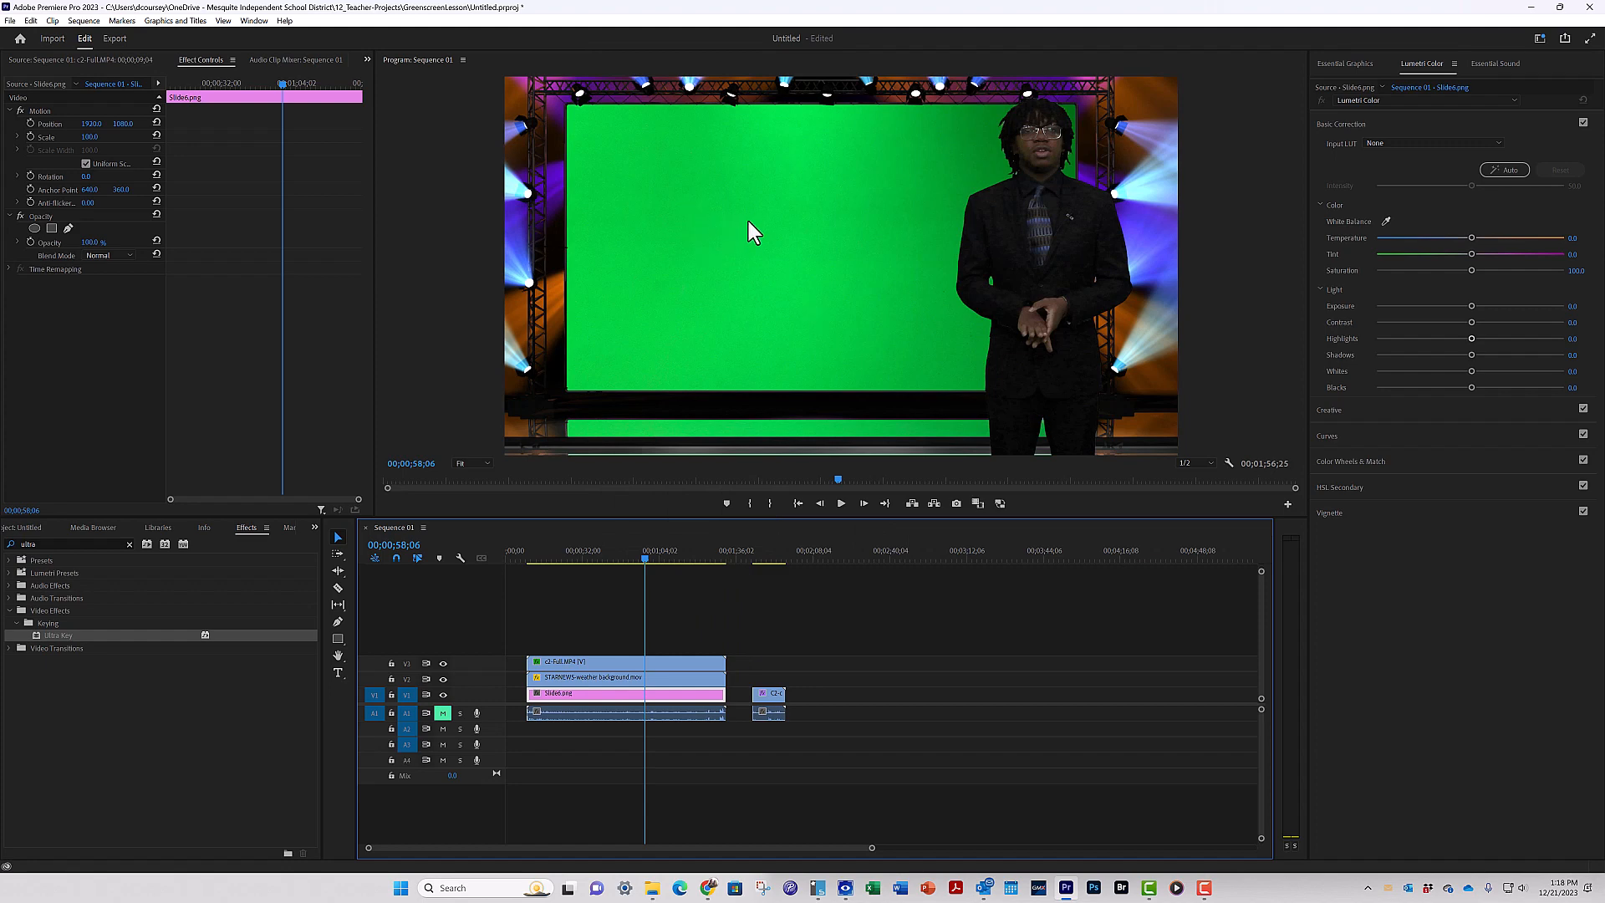
# Apply Ultra Key to the STARNEWS-weather background clip on V2 and show its effect settings.
pyautogui.click(608, 679)
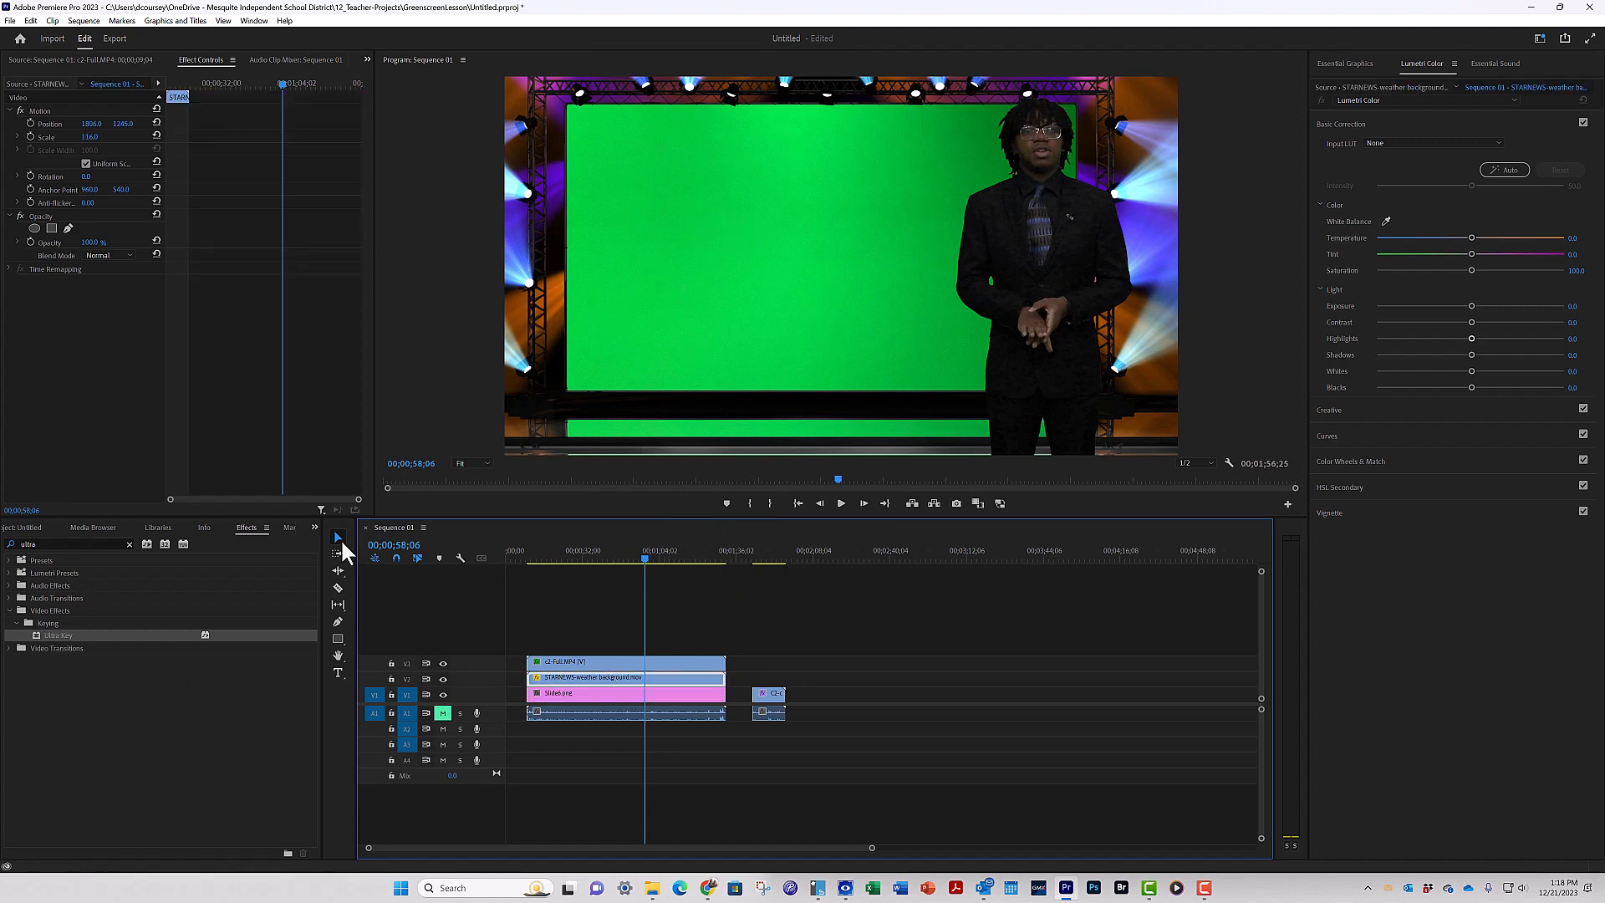
pyautogui.moveTo(43, 644); pyautogui.dragTo(589, 680)
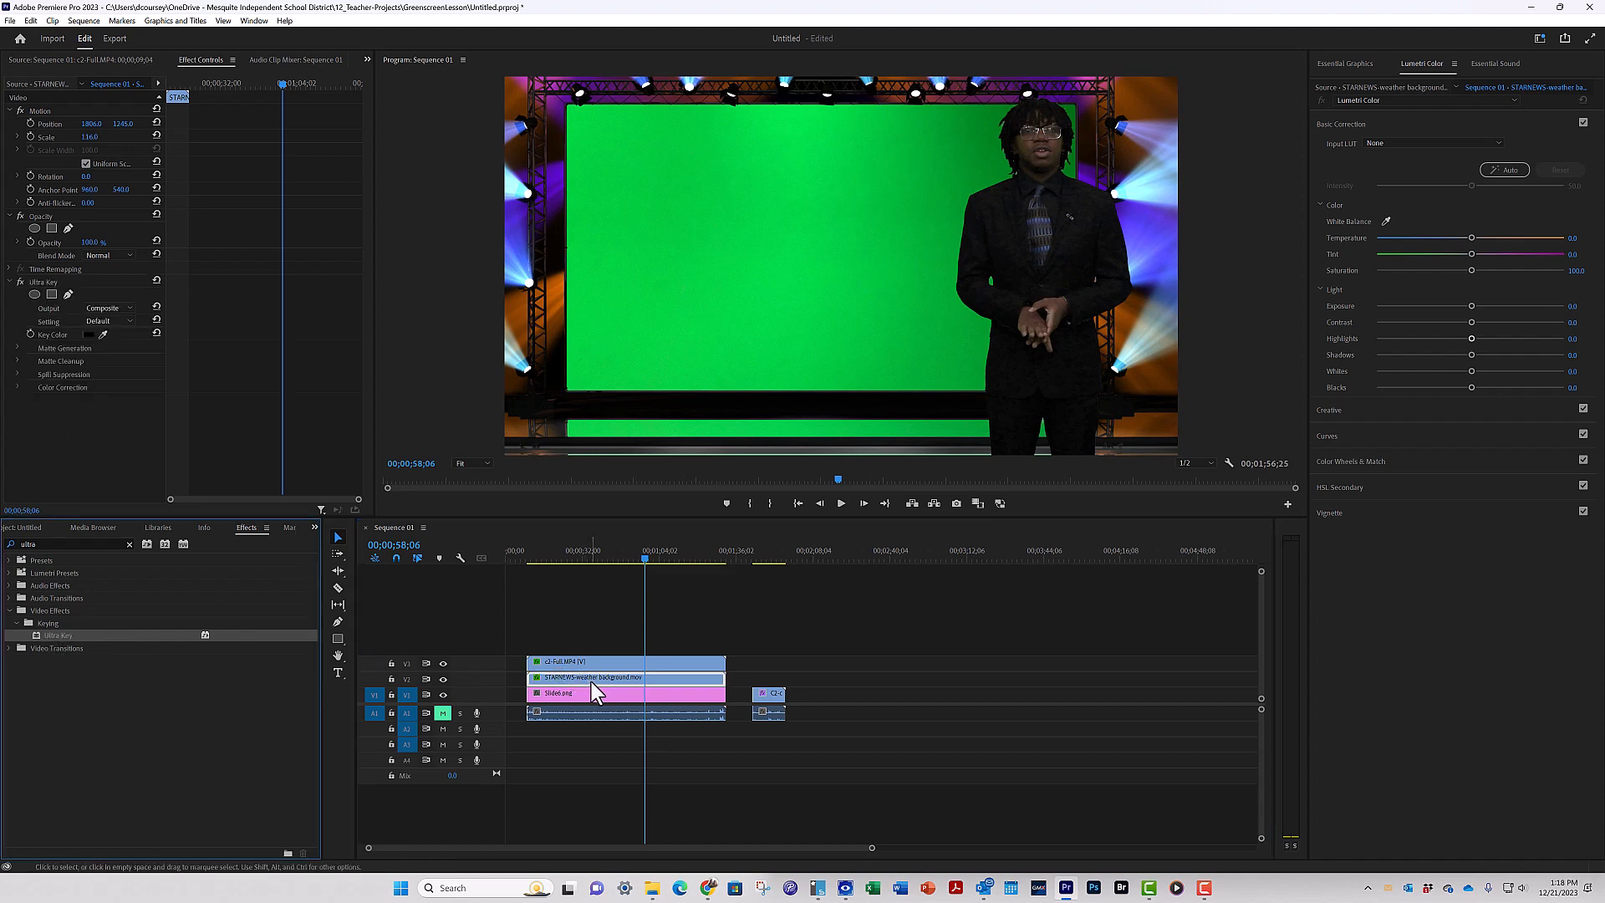
pyautogui.doubleClick(593, 681)
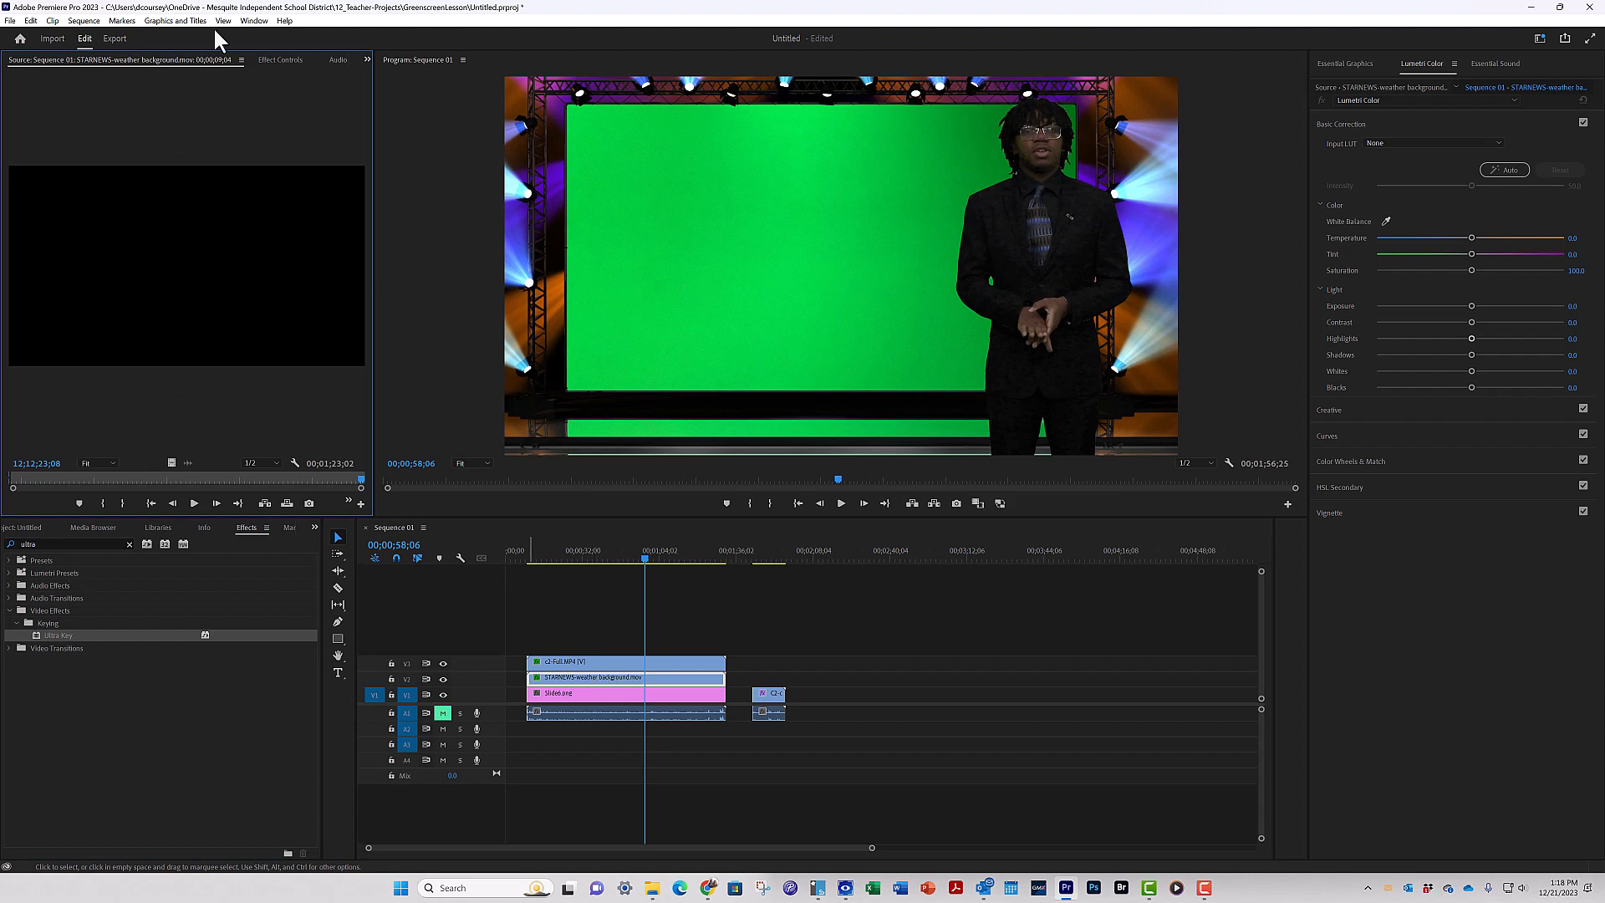
pyautogui.click(278, 59)
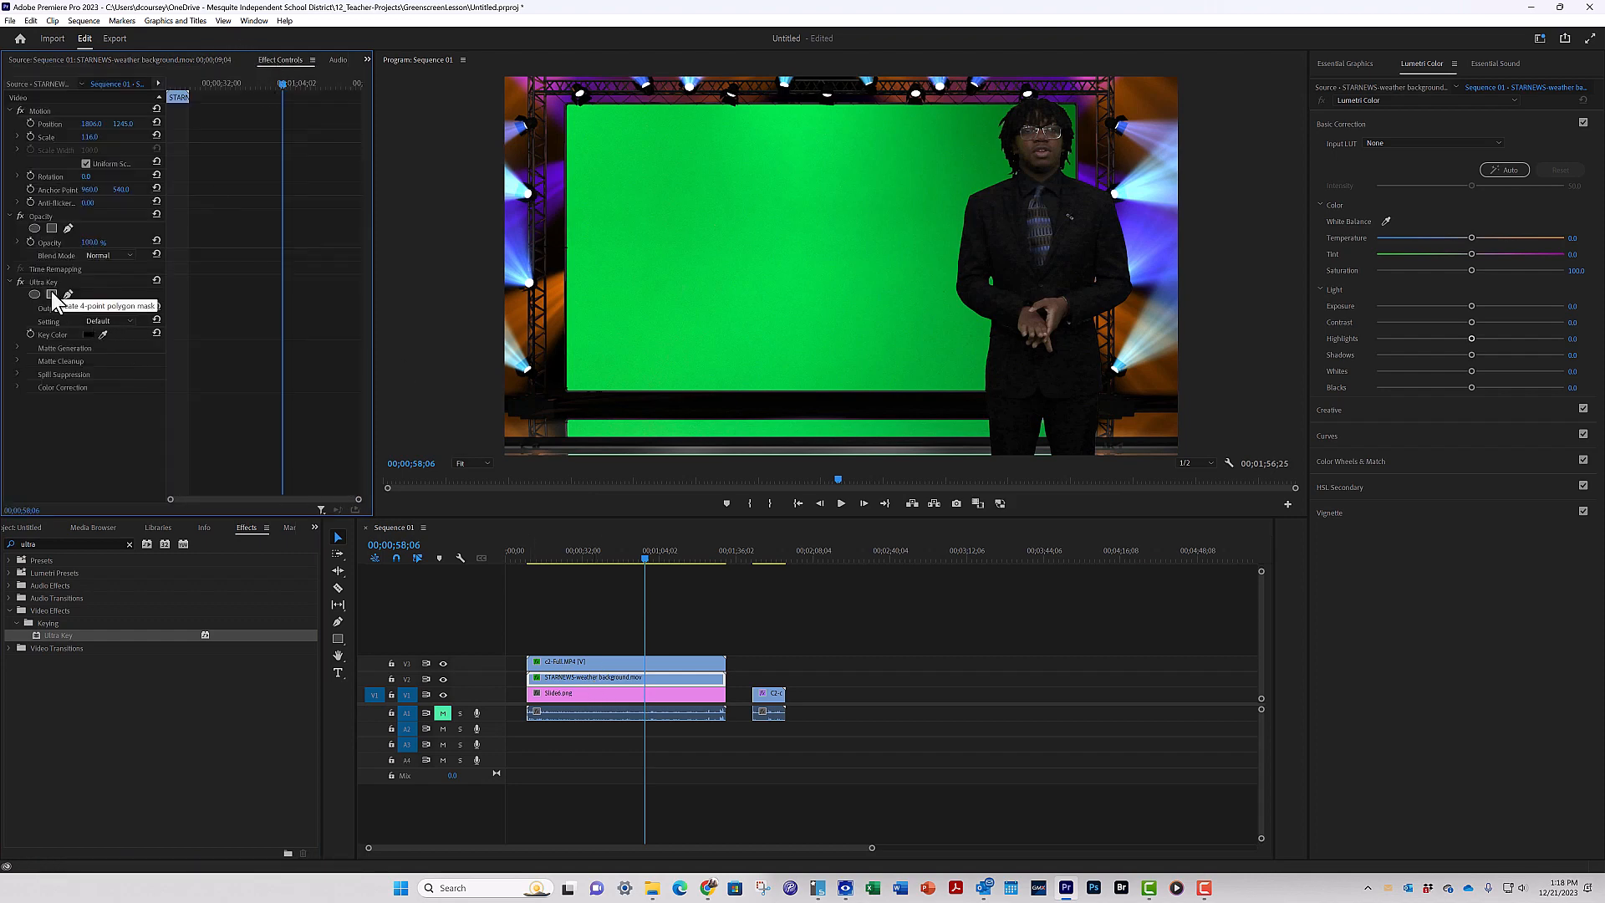
# Hide track V3 and fit a four-point Ultra Key mask around the stage's green screen and the green strip below it.
pyautogui.click(444, 663)
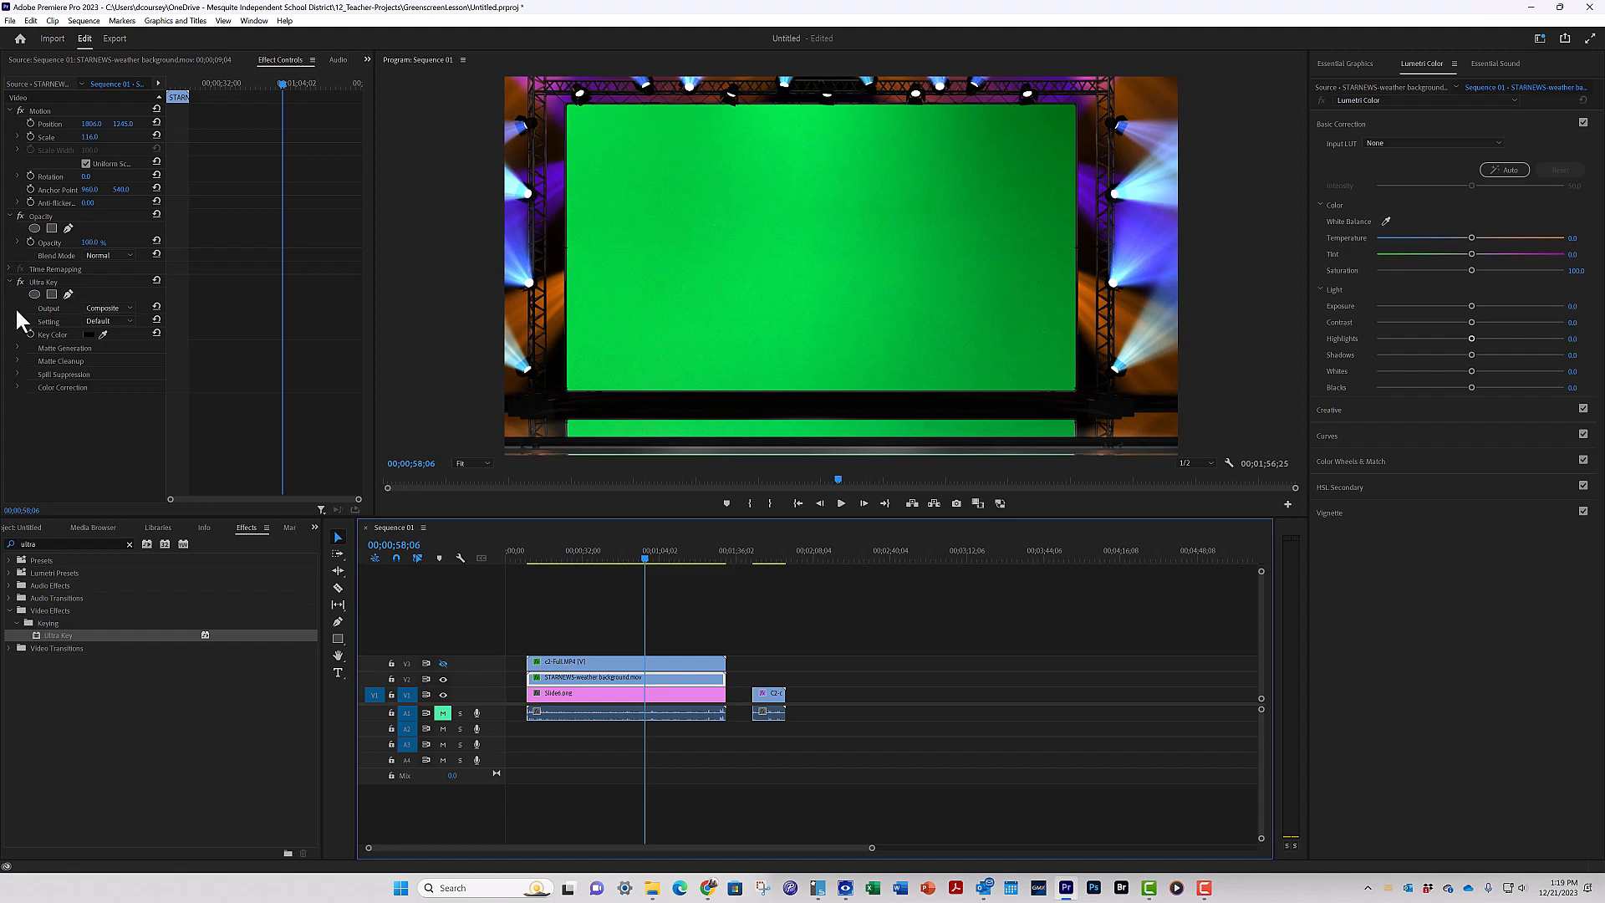
pyautogui.click(50, 296)
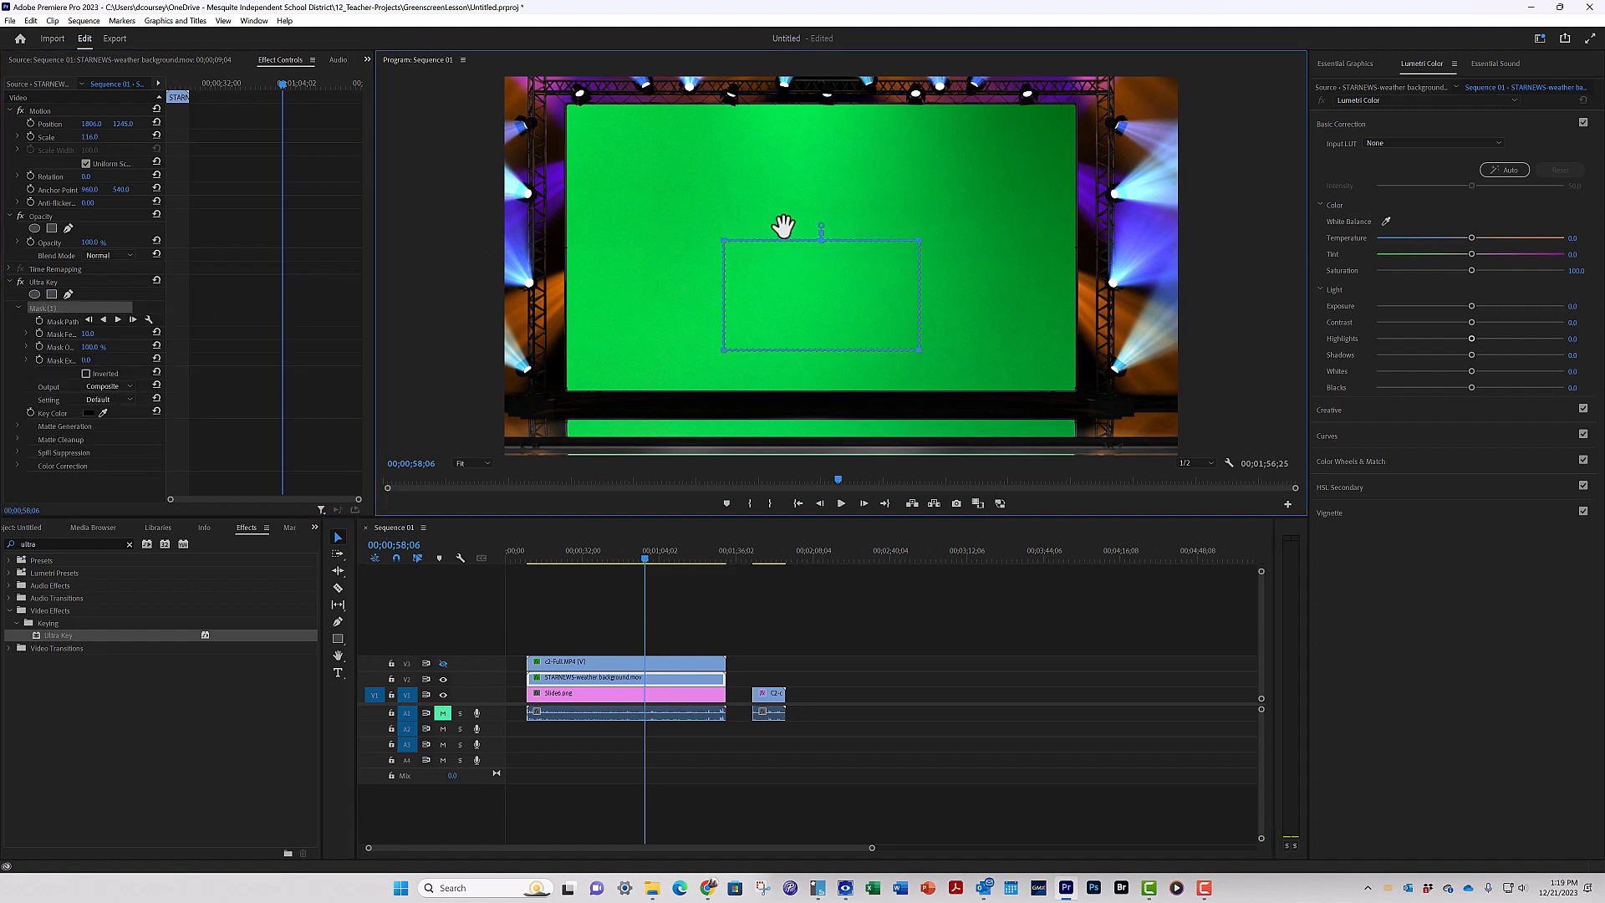
pyautogui.moveTo(661, 139); pyautogui.dragTo(575, 92)
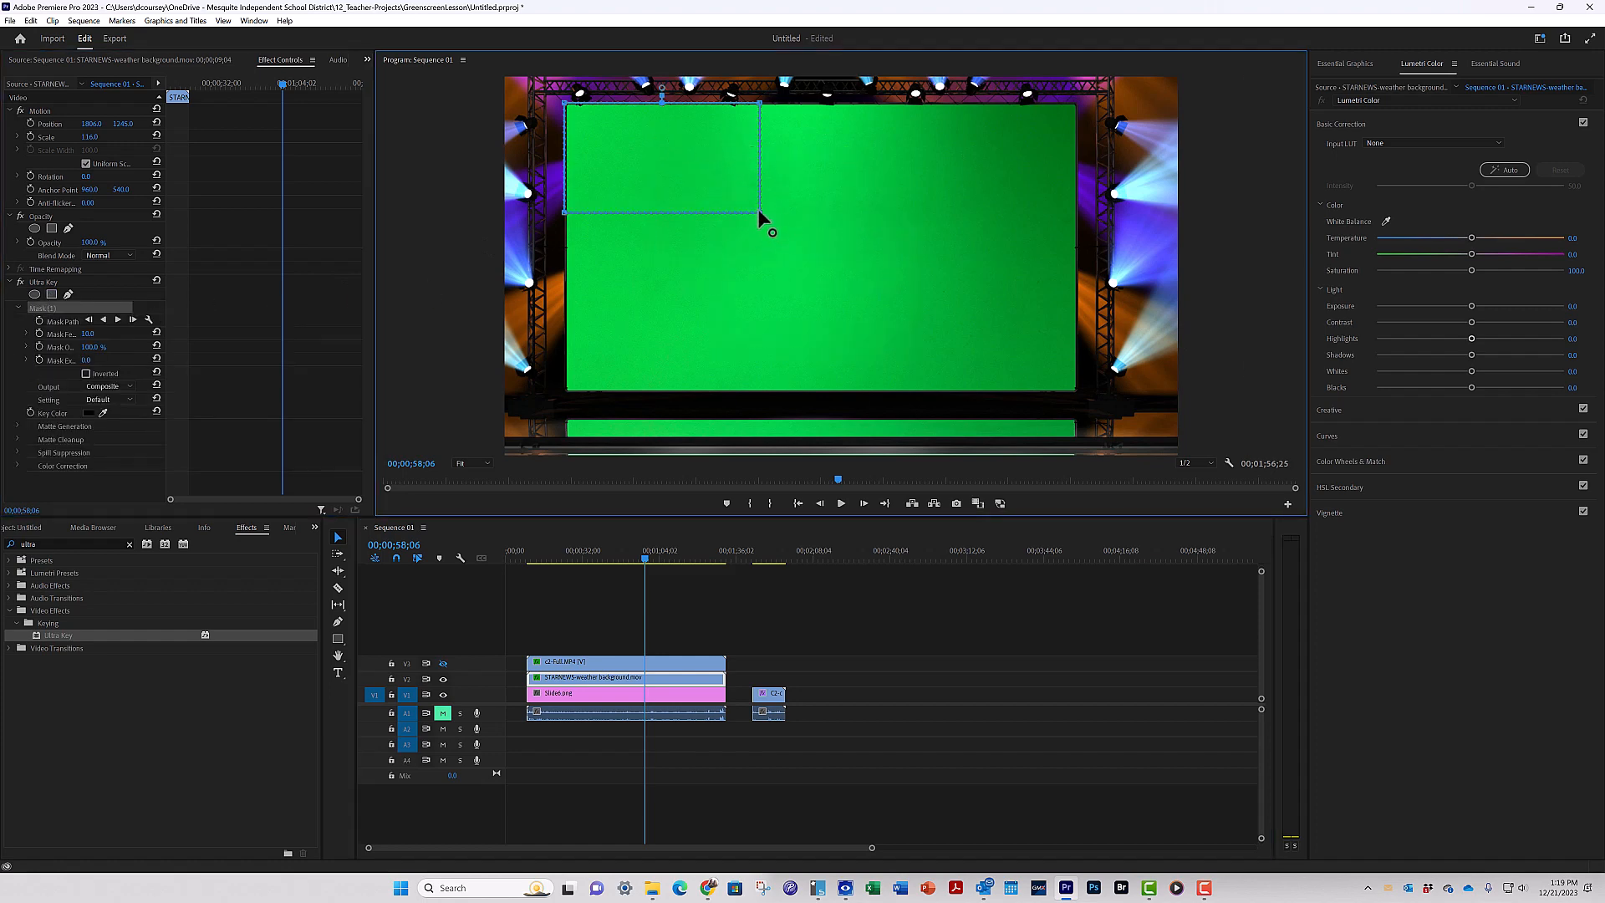
pyautogui.moveTo(760, 214); pyautogui.dragTo(1079, 439)
pyautogui.moveTo(566, 224); pyautogui.dragTo(563, 443)
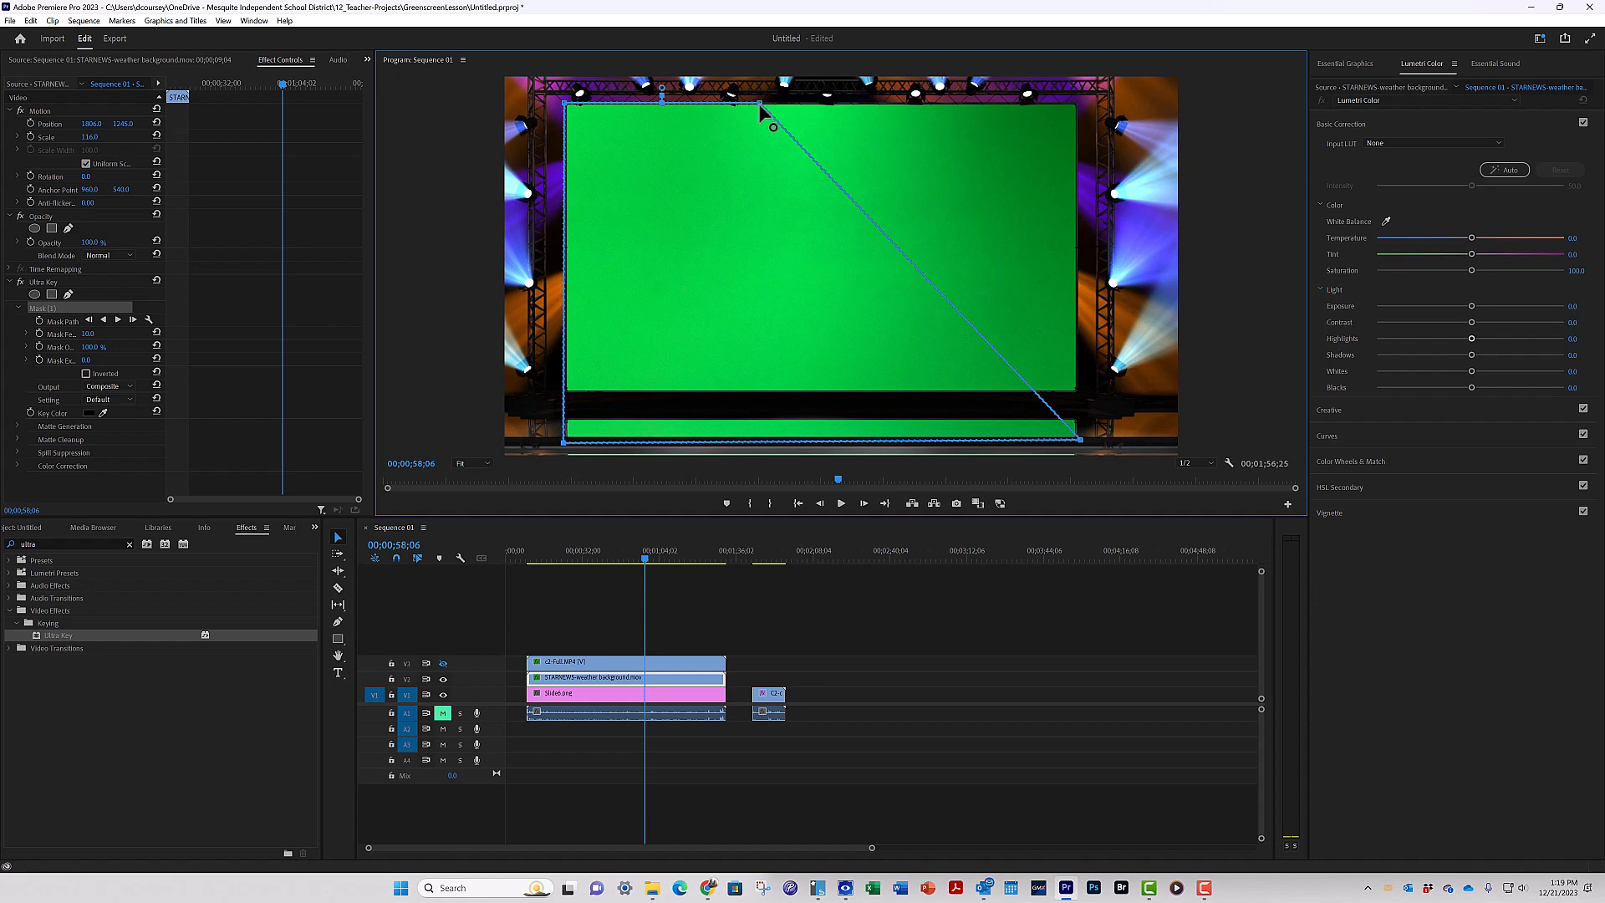
pyautogui.moveTo(760, 106); pyautogui.dragTo(1087, 98)
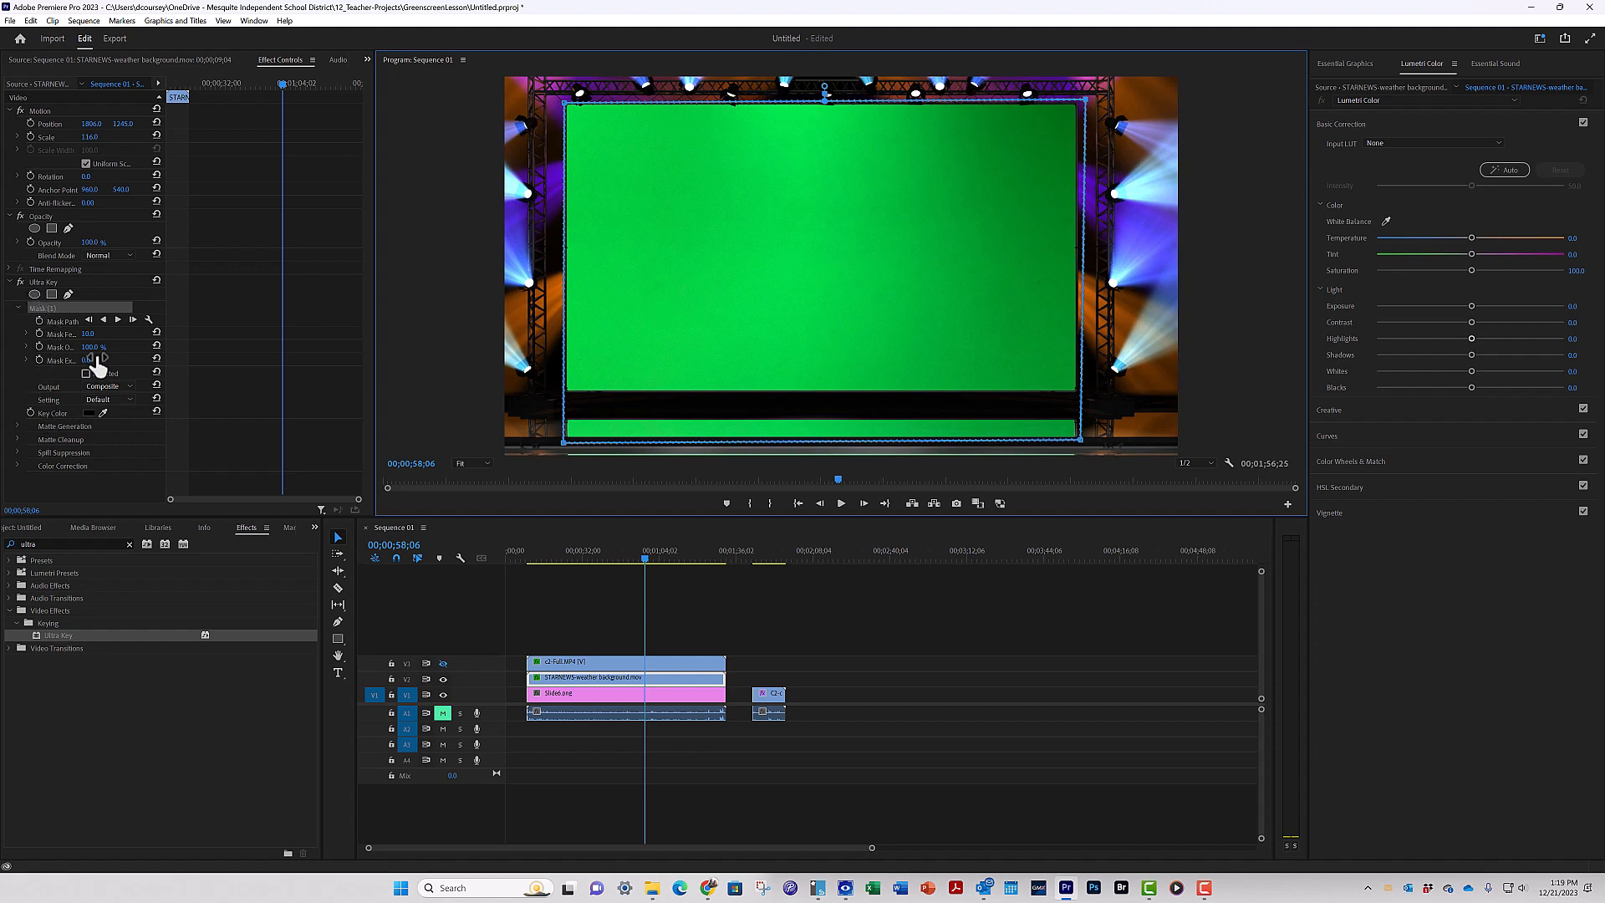
# Set the background clip's Ultra Key colour by sampling the green stage screen, and deselect the mask.
pyautogui.click(104, 413)
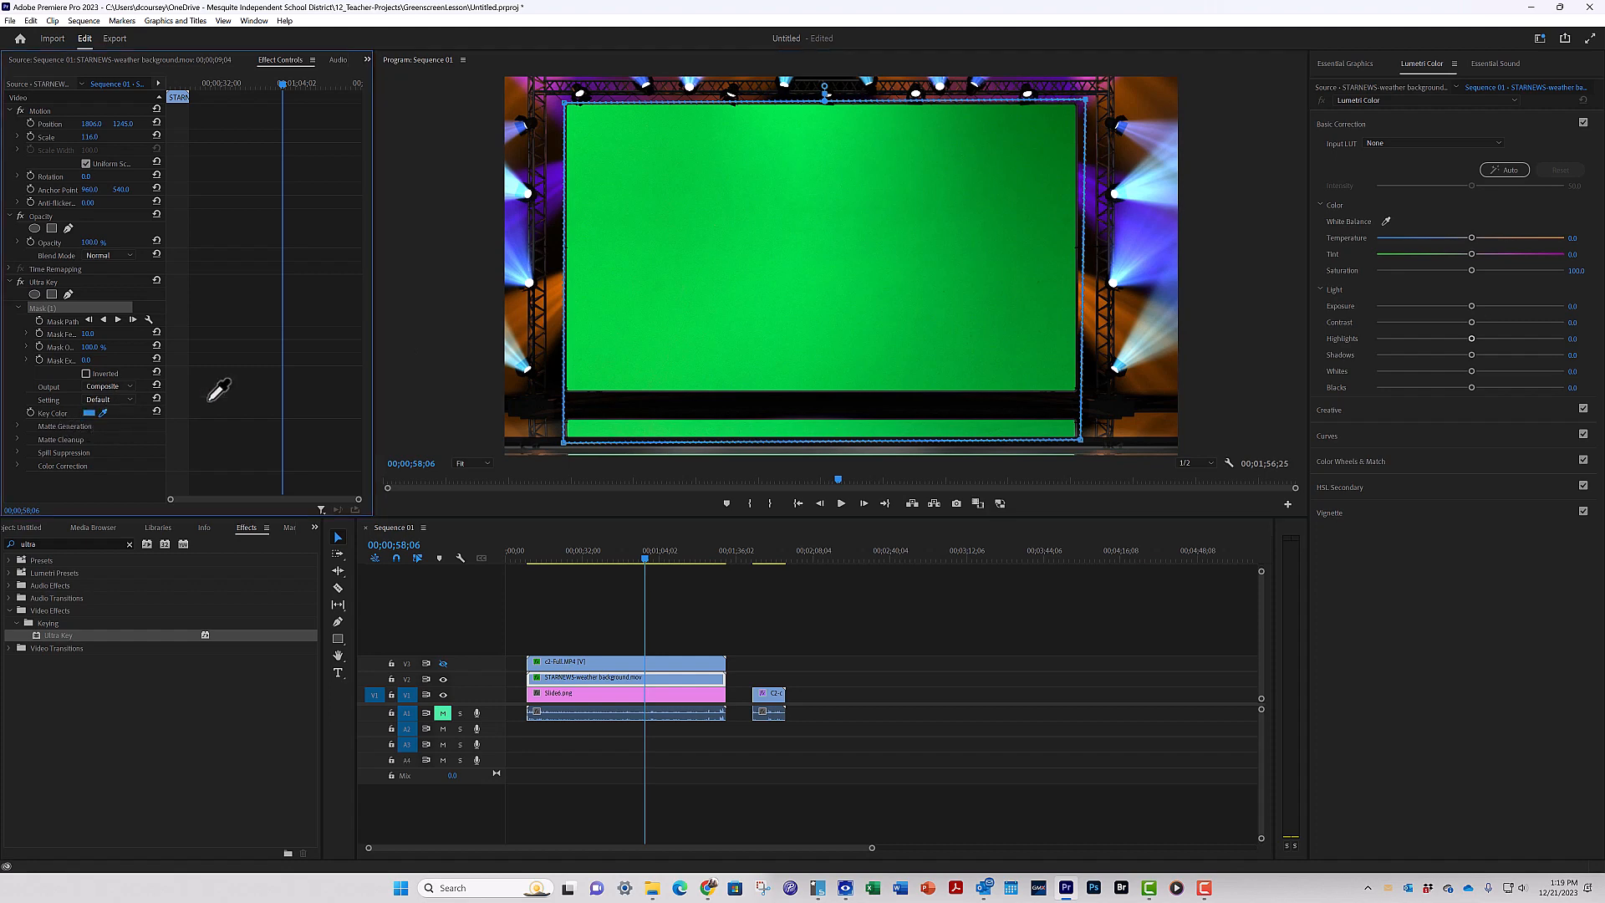
pyautogui.click(794, 306)
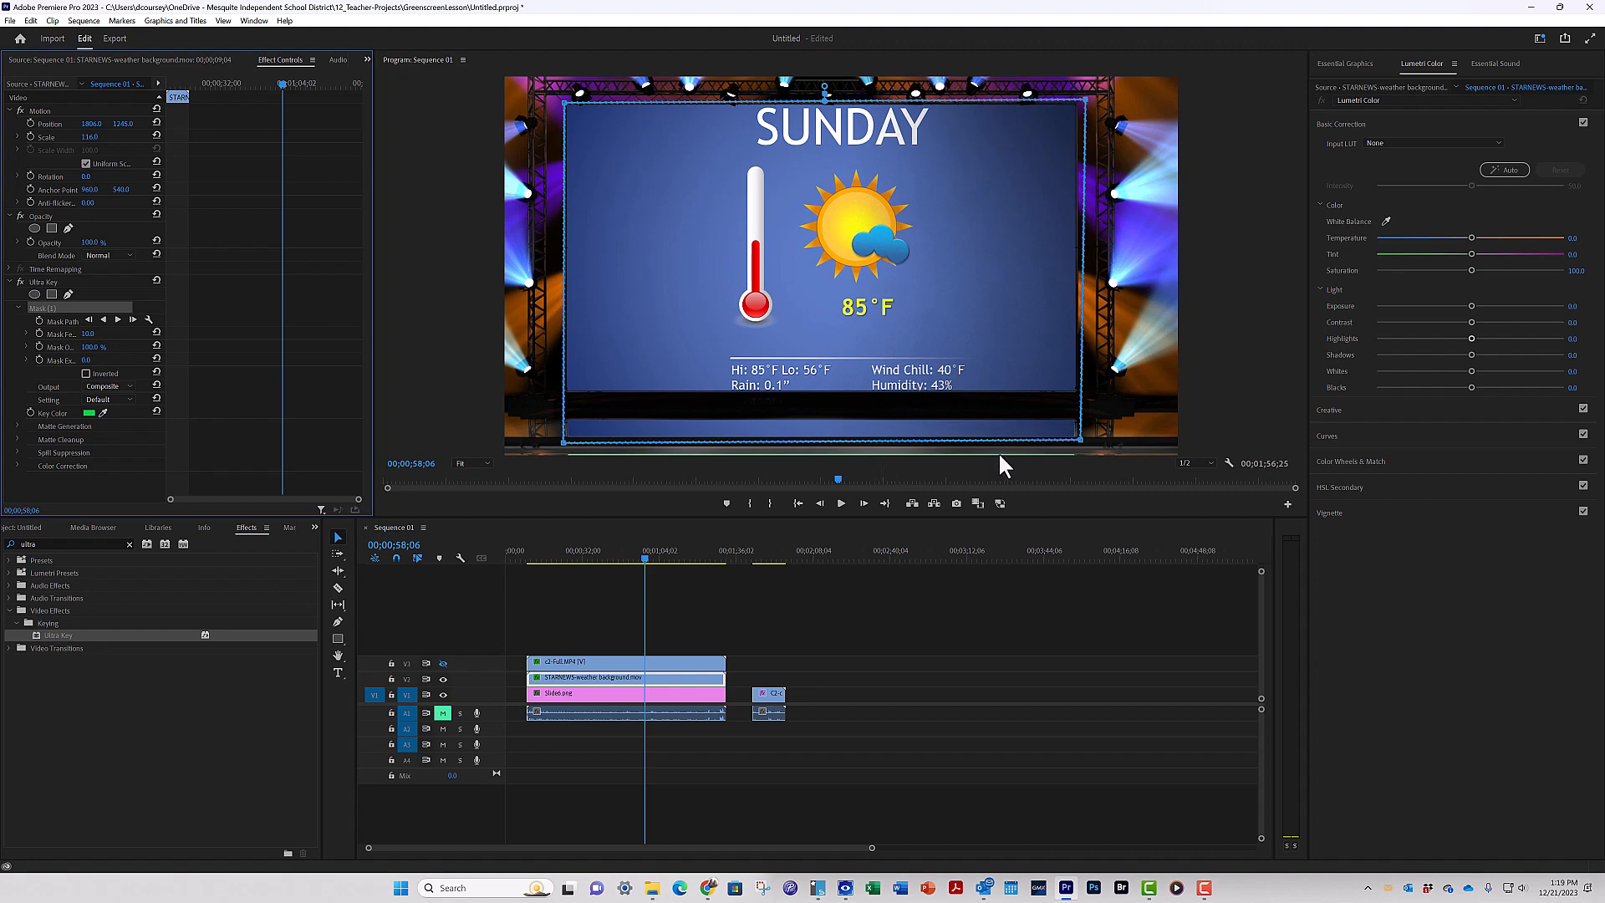
pyautogui.click(1026, 313)
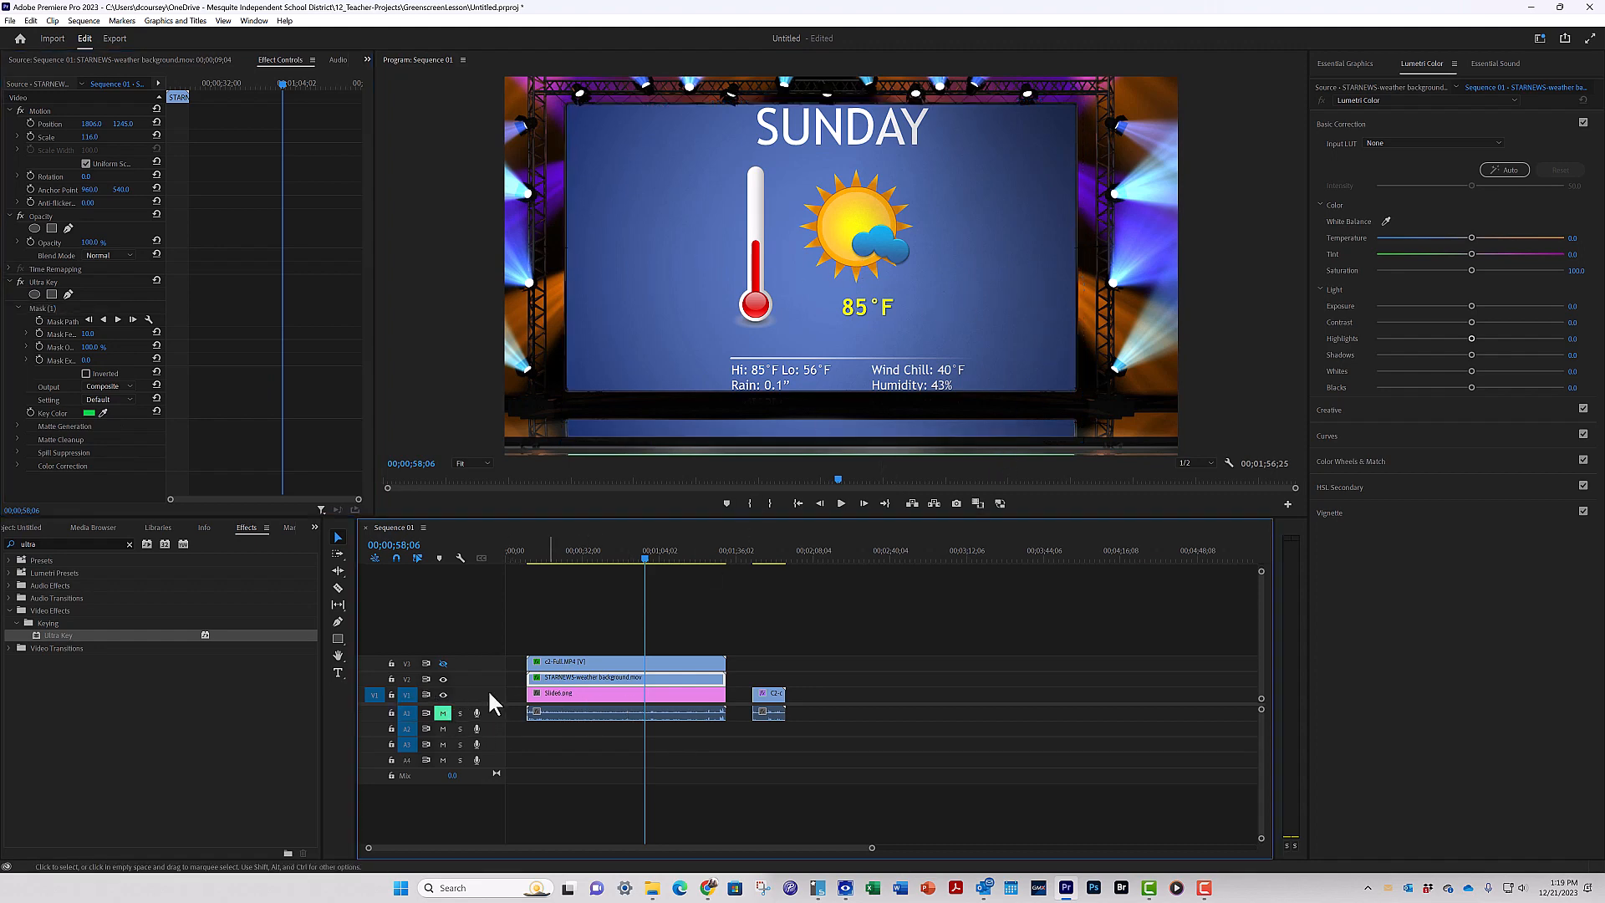
# Scale the weather slide on V1 to 85 and move it to position 1884, 1029.
pyautogui.click(554, 692)
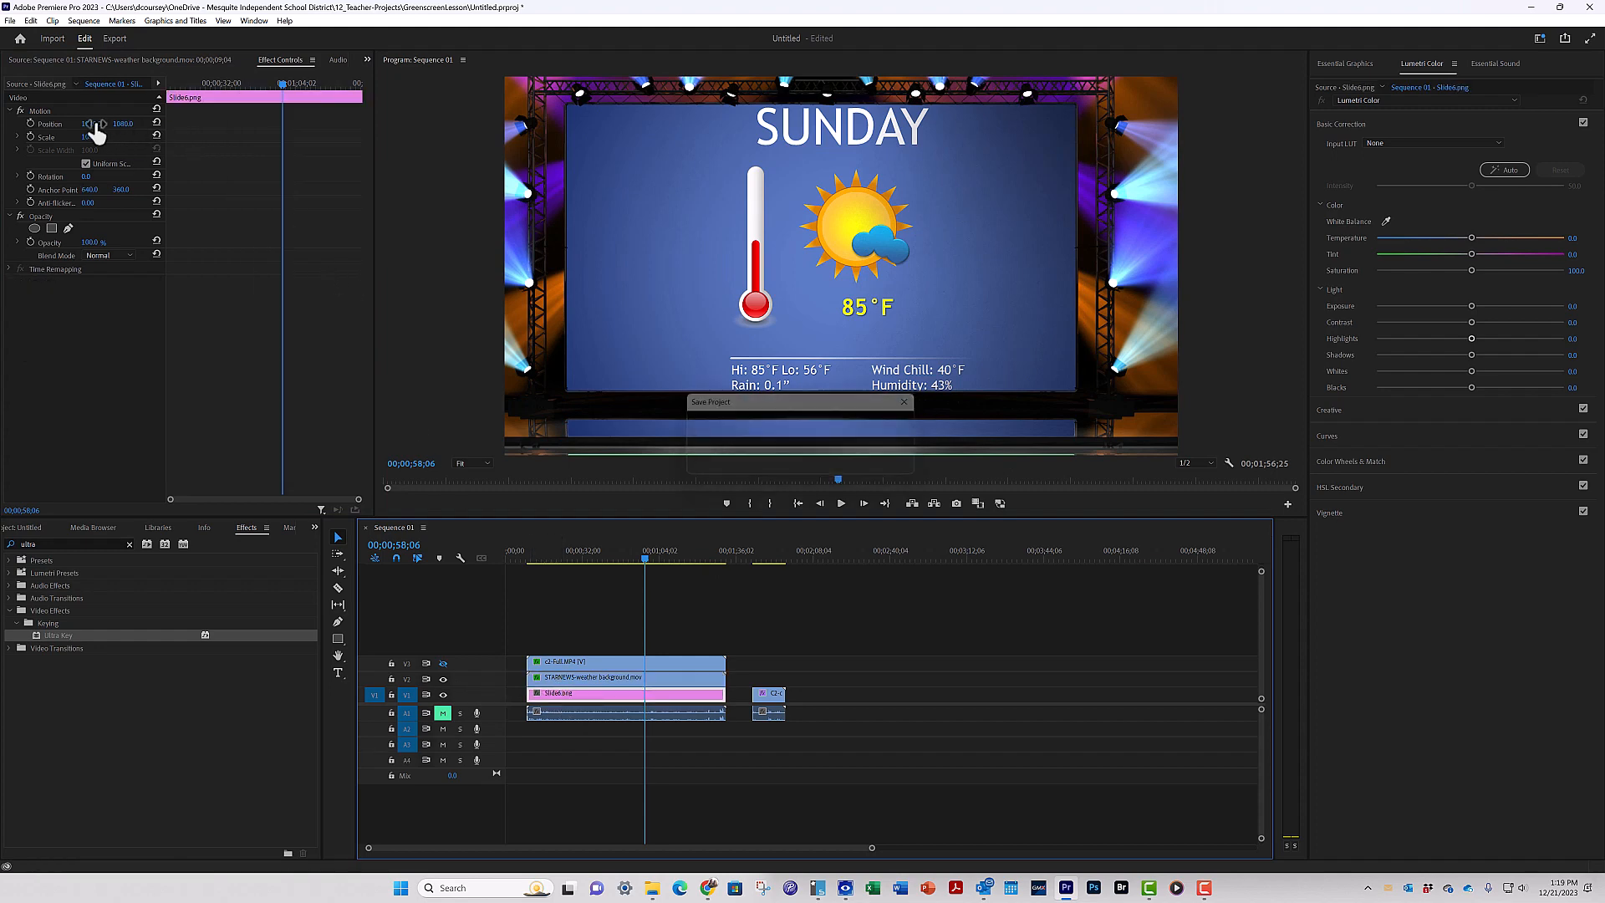
pyautogui.moveTo(91, 124)
pyautogui.mouseDown()
pyautogui.moveTo(112, 123)
pyautogui.moveTo(80, 124)
pyautogui.mouseUp()
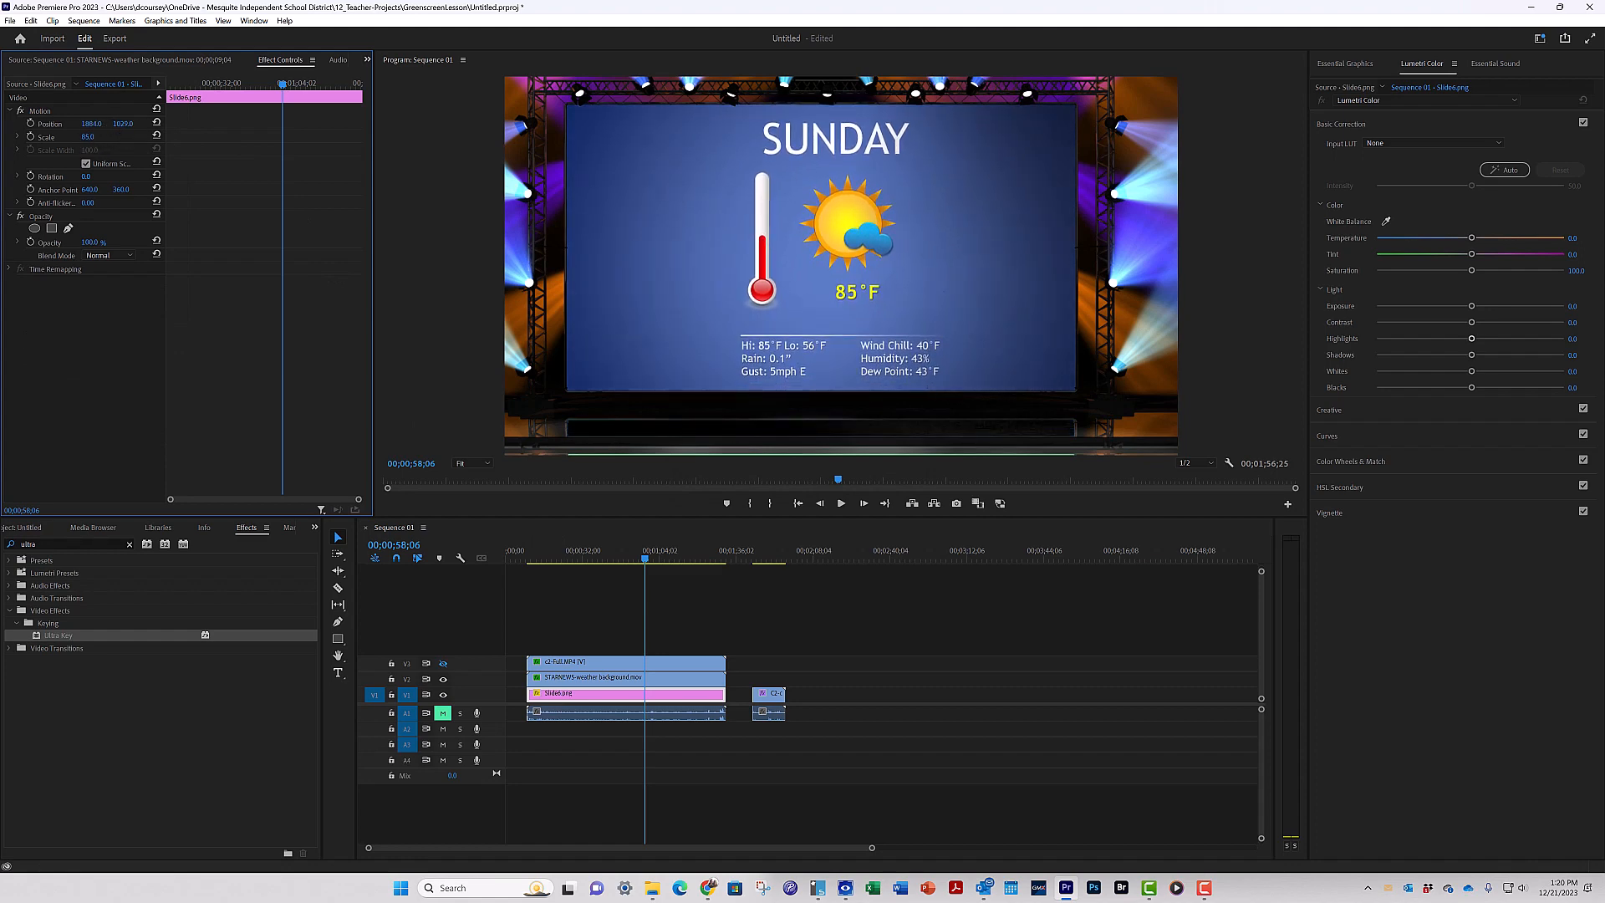
# Show track V3 again, select the presenter clip and check the composite up to 00;01;25;20.
pyautogui.click(443, 663)
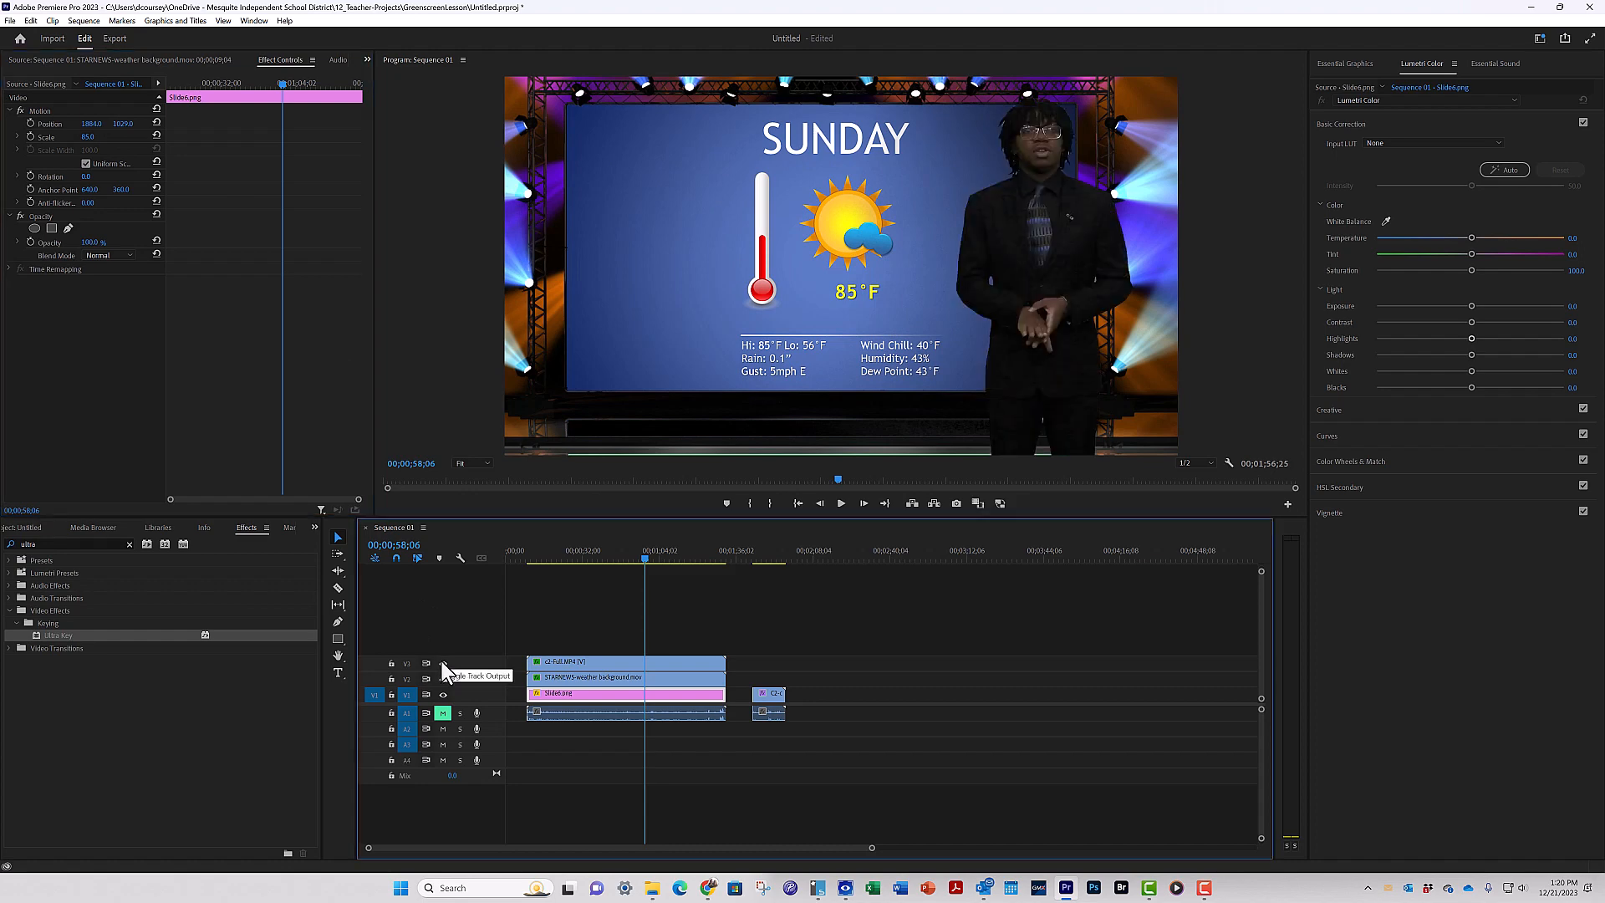
pyautogui.click(649, 661)
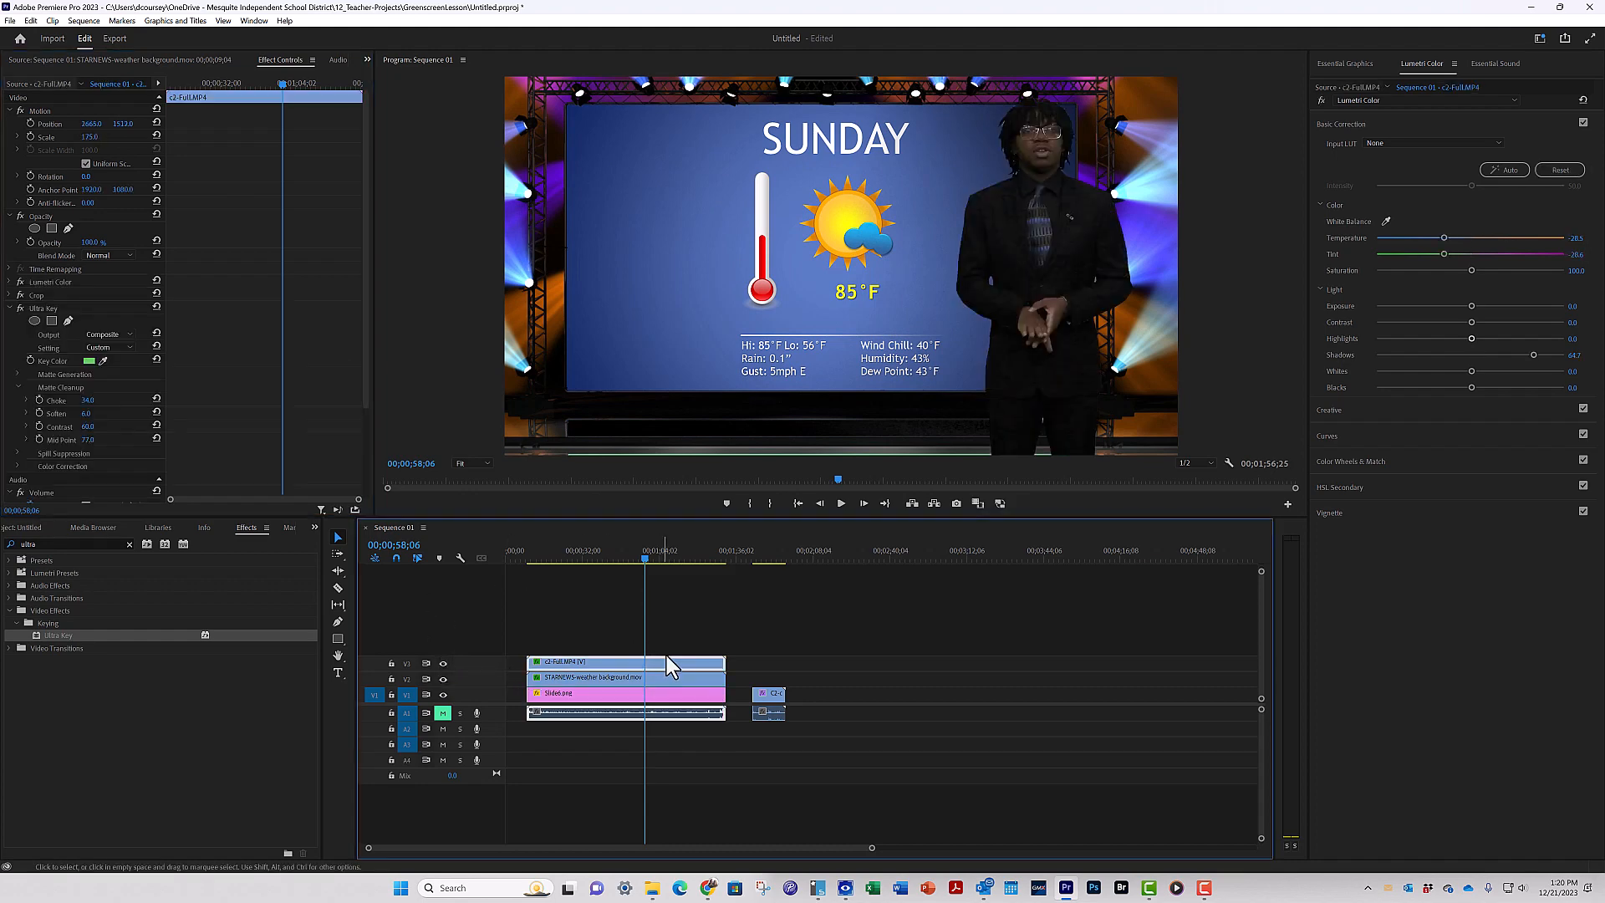
pyautogui.moveTo(612, 550); pyautogui.dragTo(711, 564)
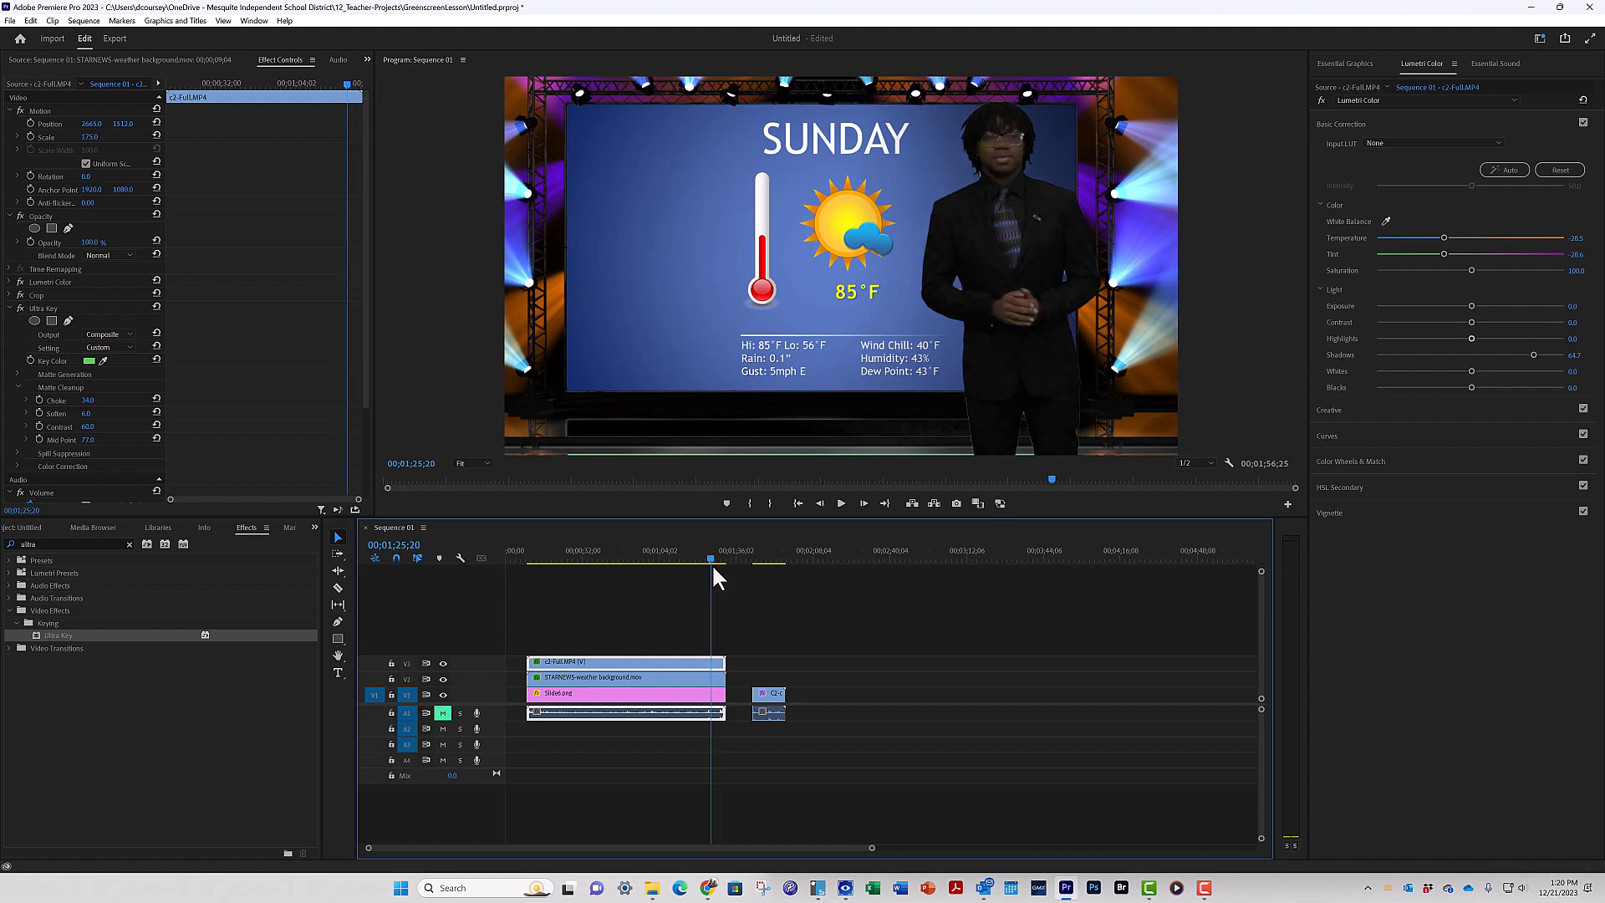